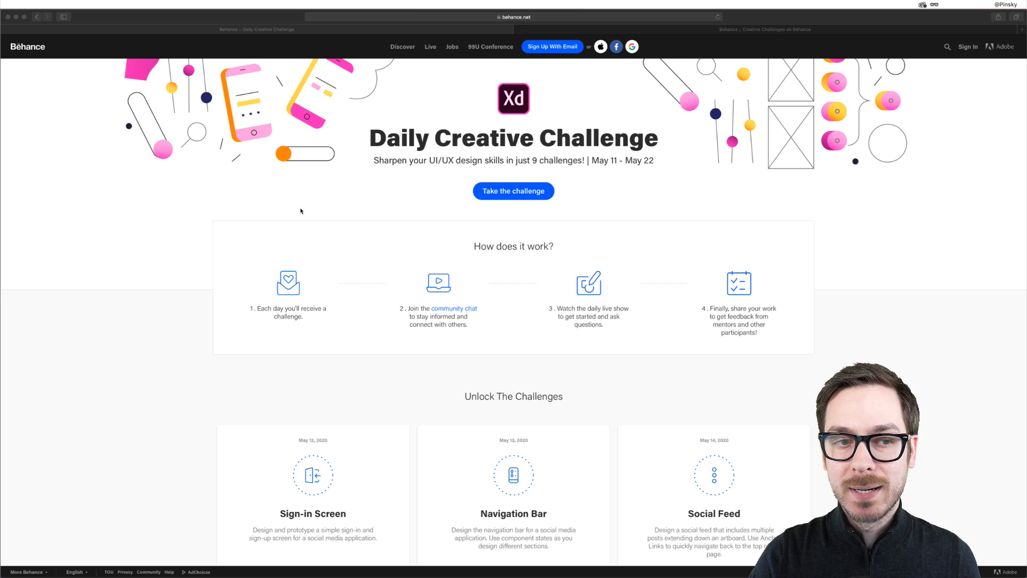
left_click(369, 197)
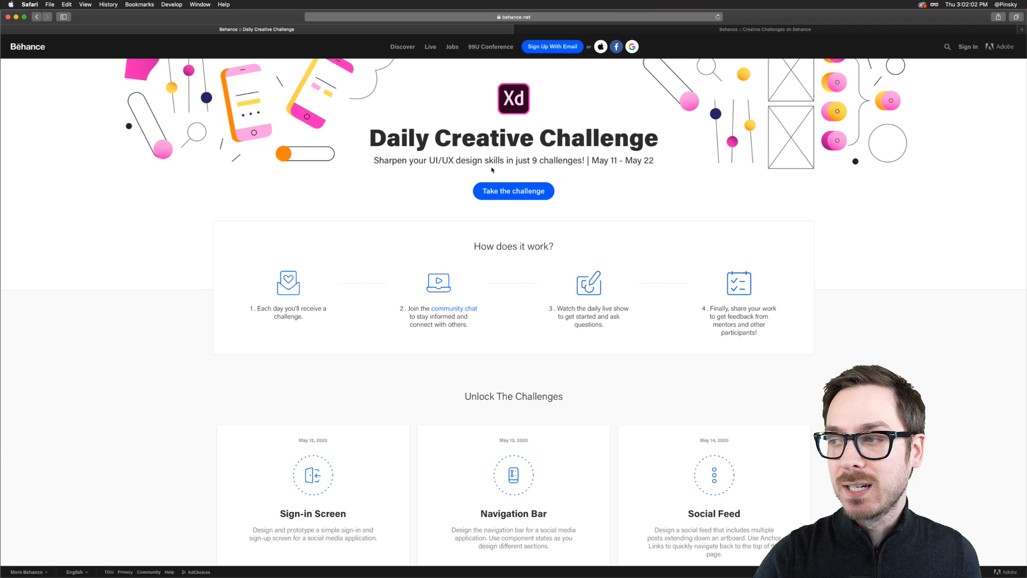
scroll(507, 176, "up", 3)
scroll(507, 176, "down", 3)
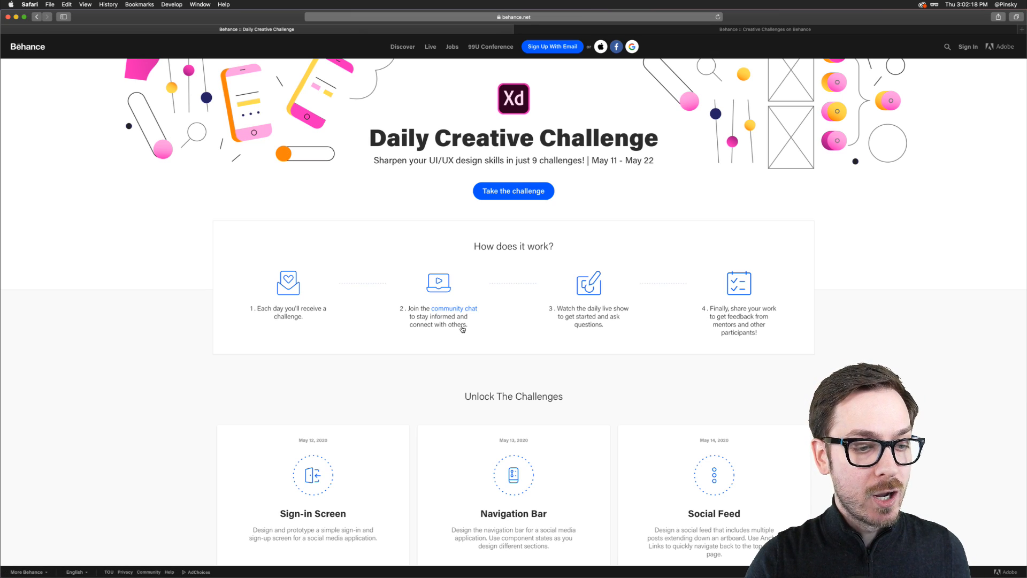
Switch to Discord and browse the submissions and feedback in the Adobe XD server's current-challenge channel
key("super+Tab")
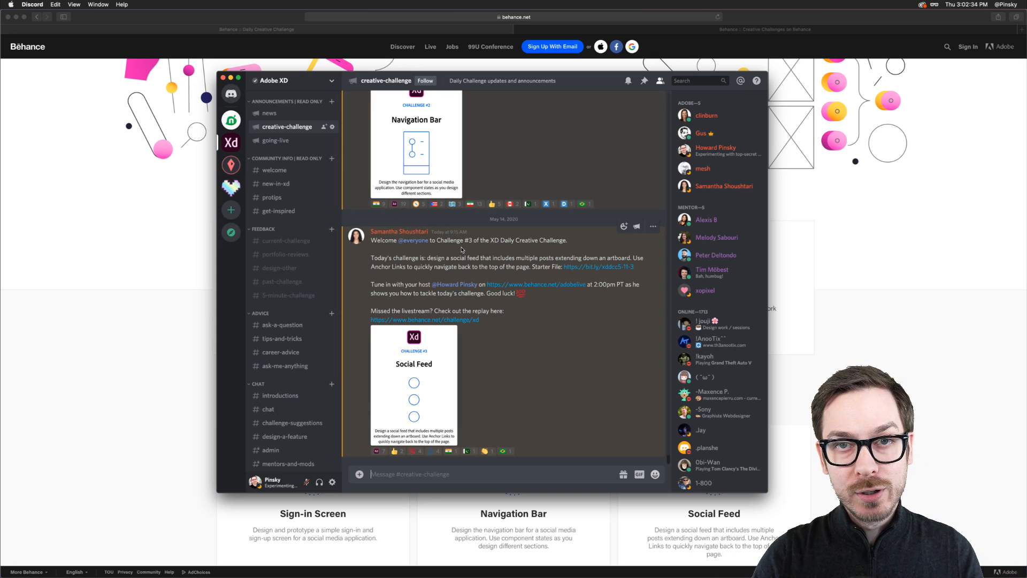
left_click(286, 242)
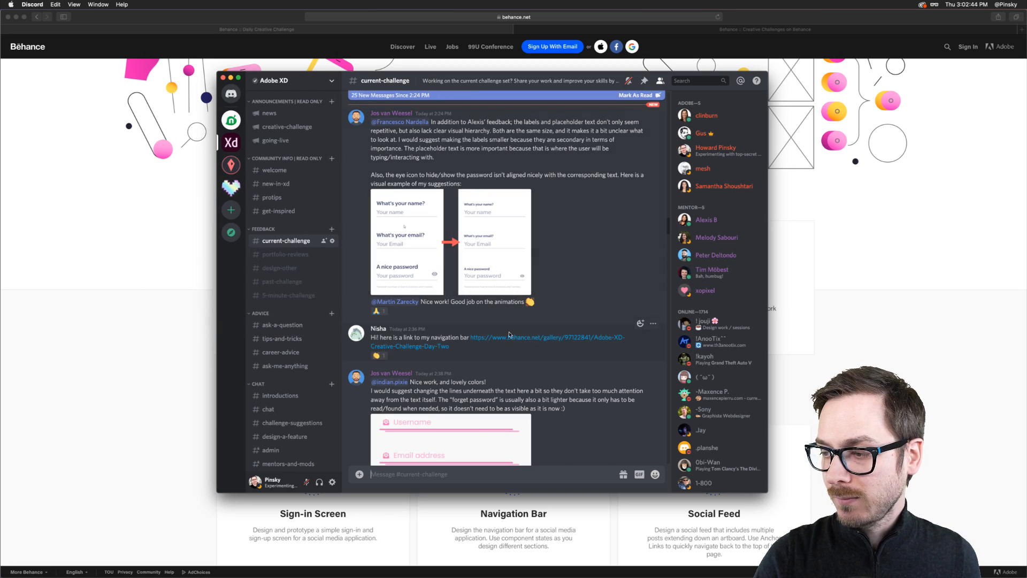
scroll(522, 343, "down", 10)
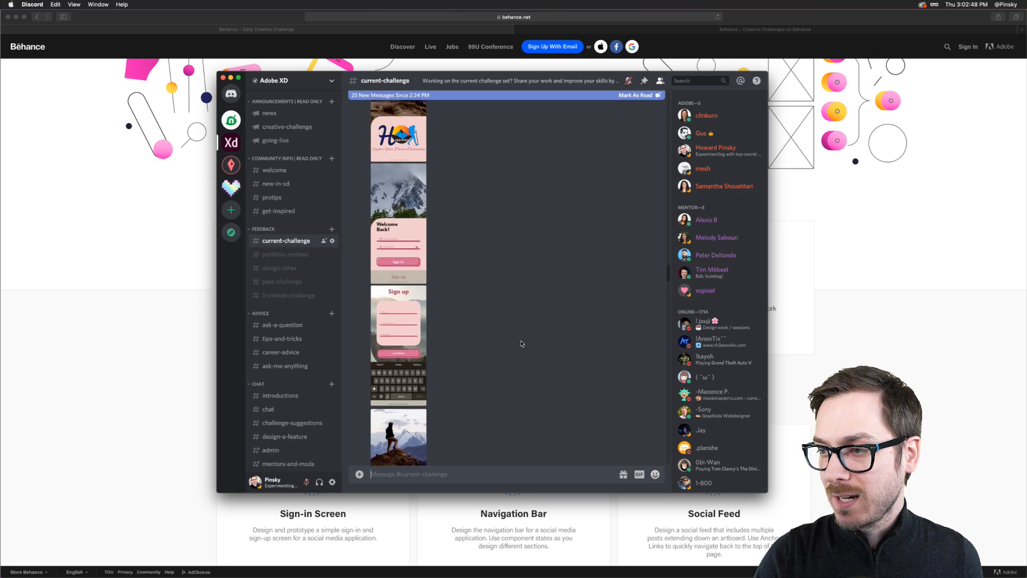
scroll(522, 344, "down", 10)
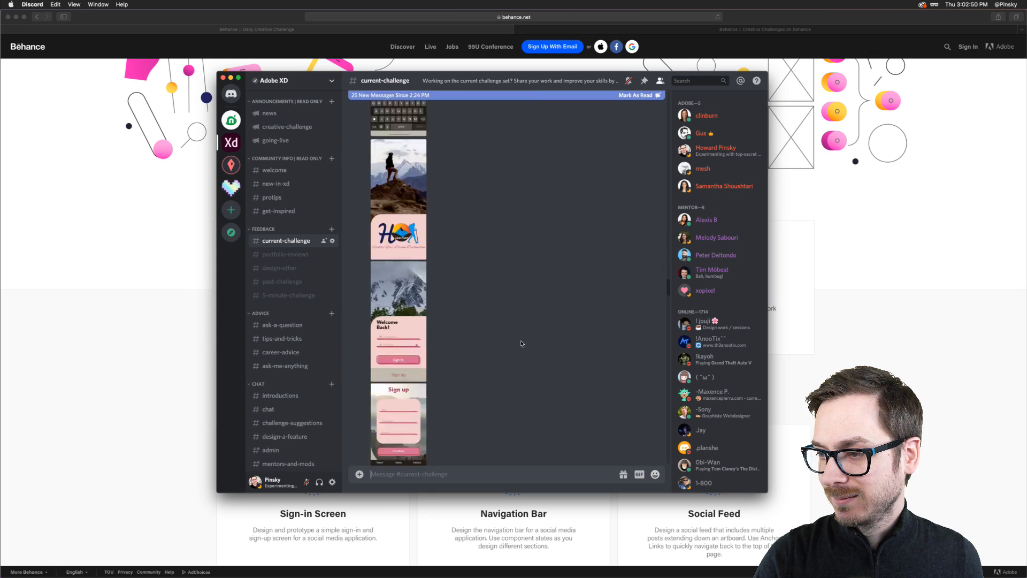
scroll(522, 343, "down", 15)
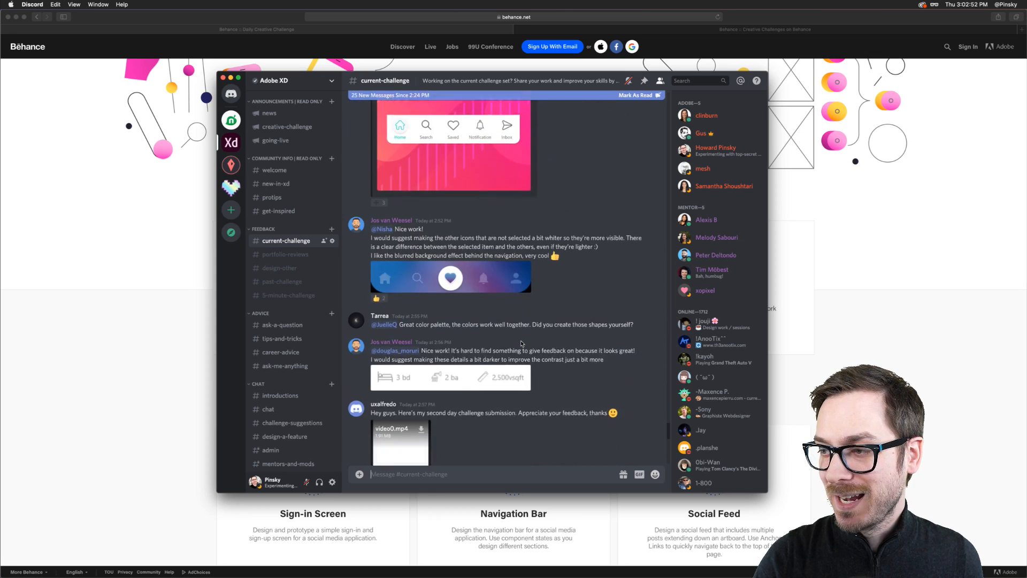
scroll(522, 344, "up", 8)
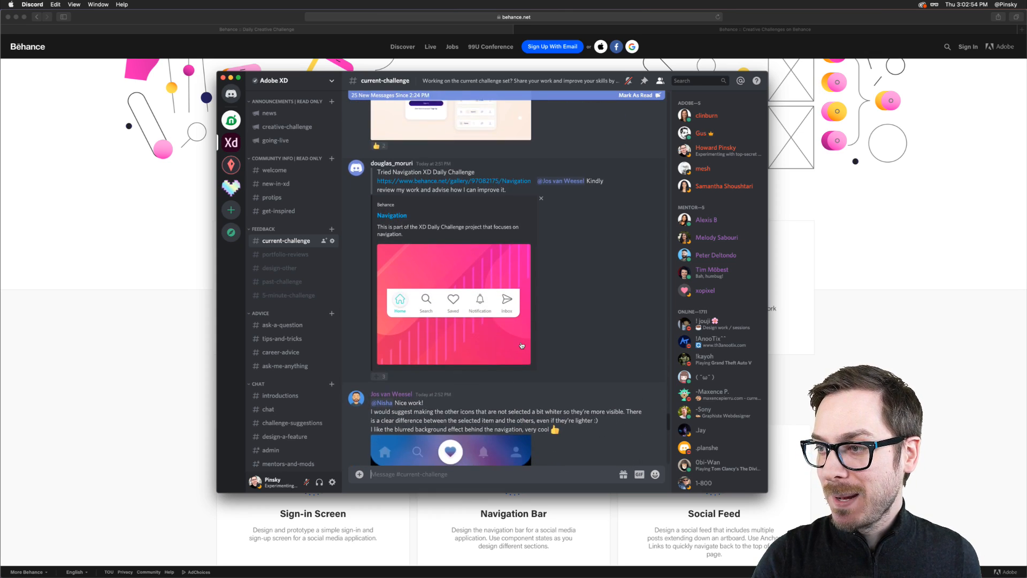
scroll(522, 345, "down", 3)
scroll(522, 345, "down", 8)
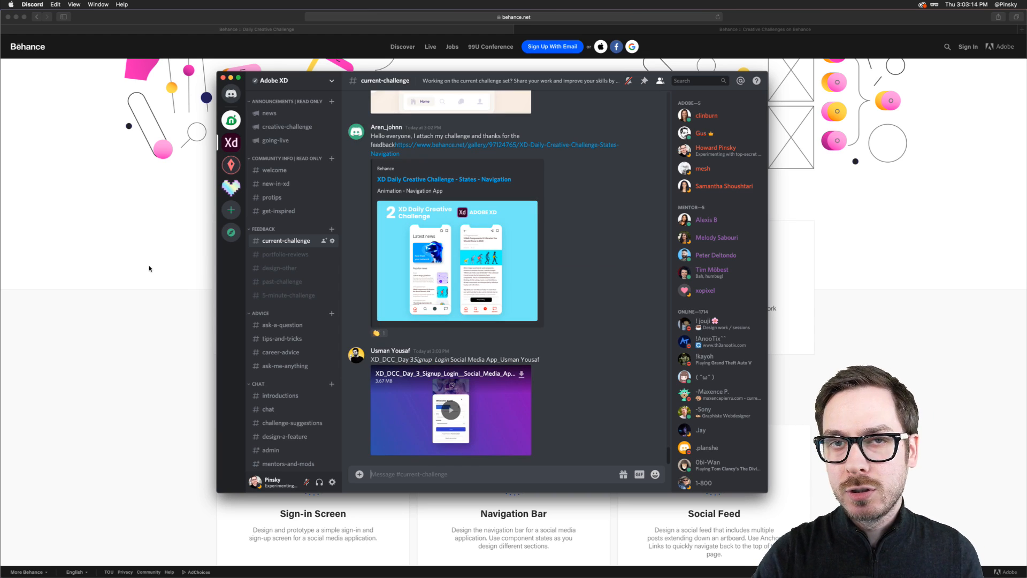
Return to Safari and show only the XD projects in Behance's Creative Challenges gallery
left_click(149, 268)
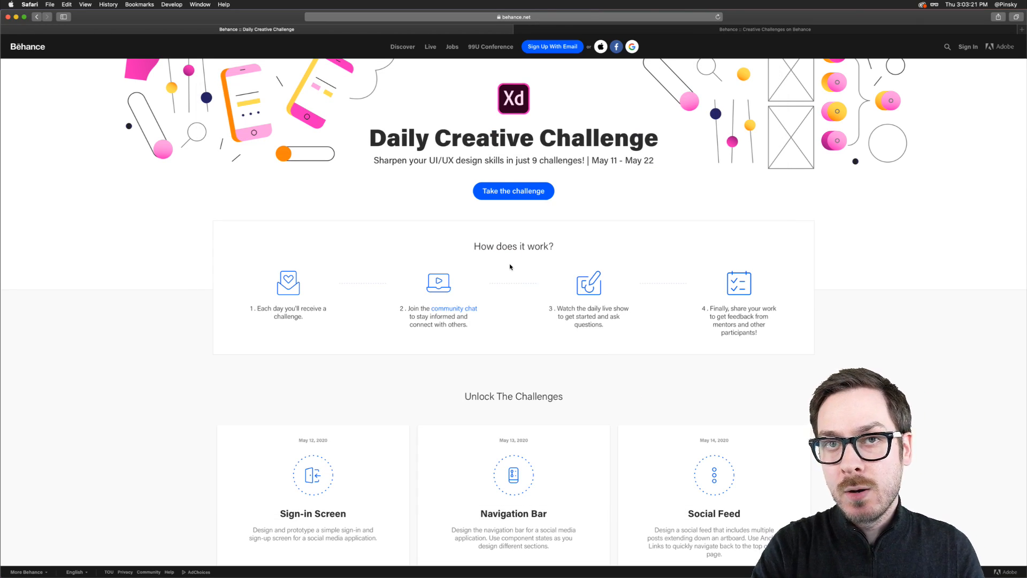
left_click(582, 30)
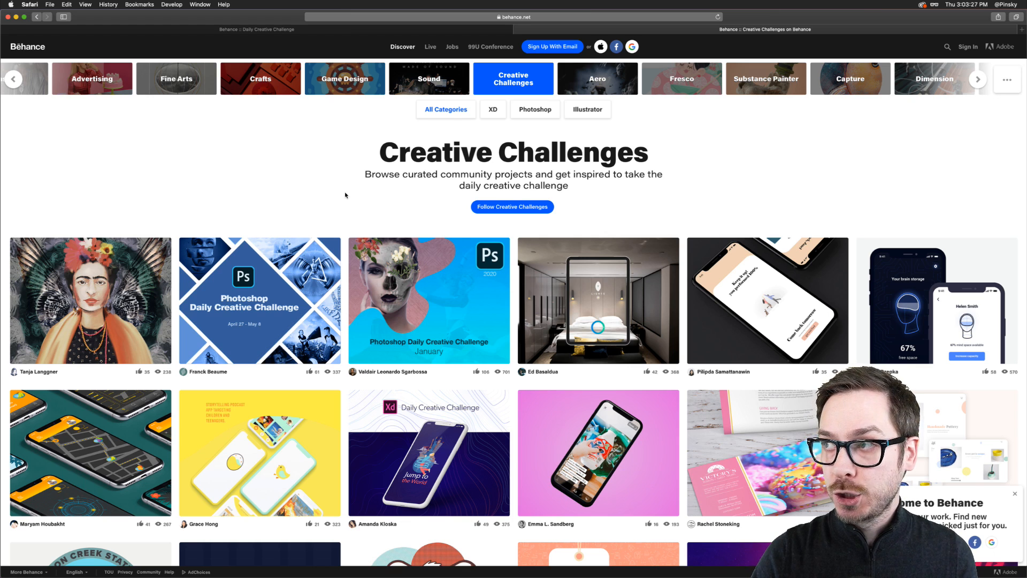
left_click(510, 17)
left_click(275, 161)
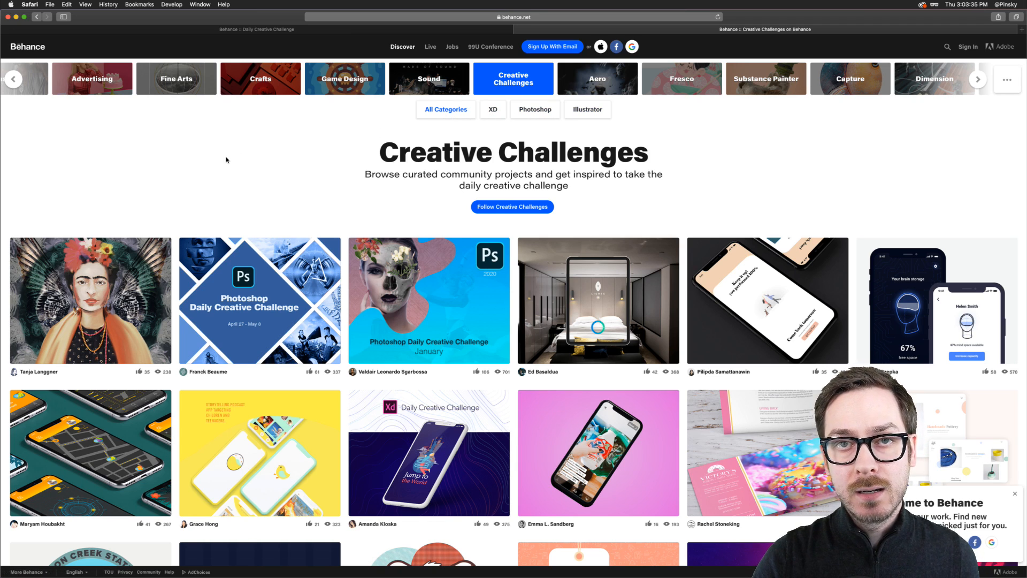
left_click(492, 109)
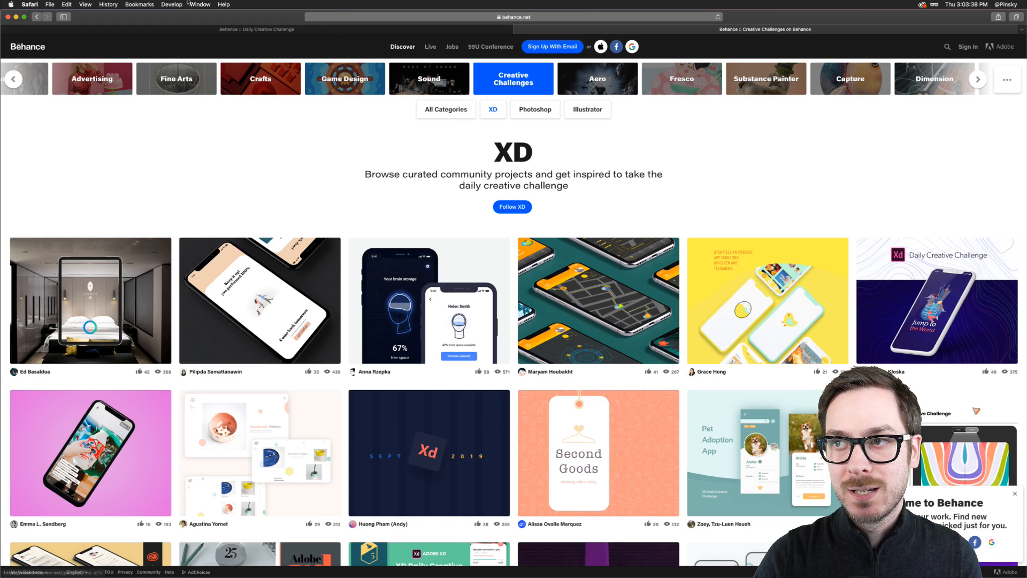
Return to the Daily Creative Challenge page and review the Sign-in Screen, Navigation Bar and Social Feed challenge descriptions
left_click(208, 29)
scroll(301, 254, "down", 6)
scroll(300, 254, "down", 1)
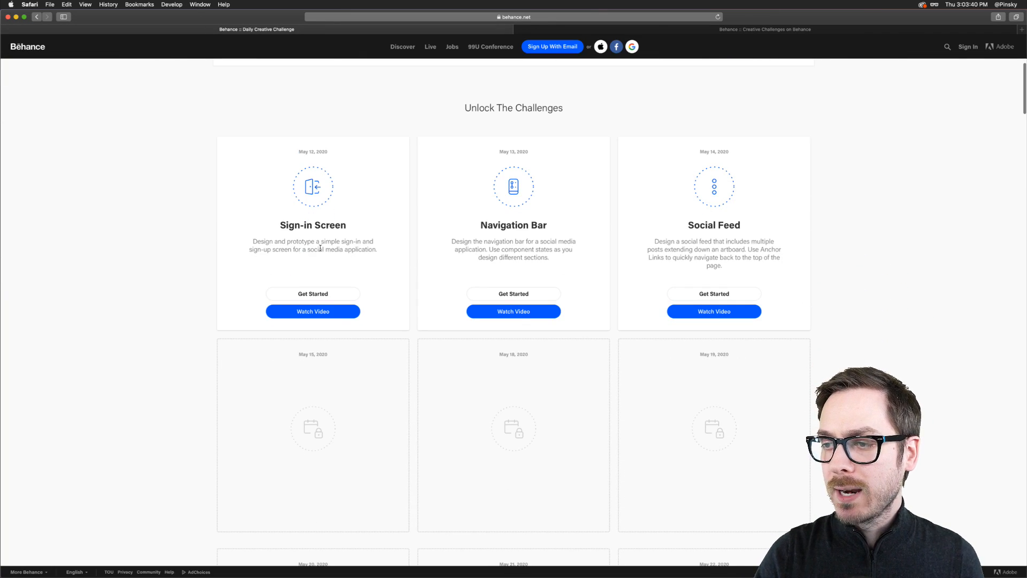
scroll(369, 214, "up", 5)
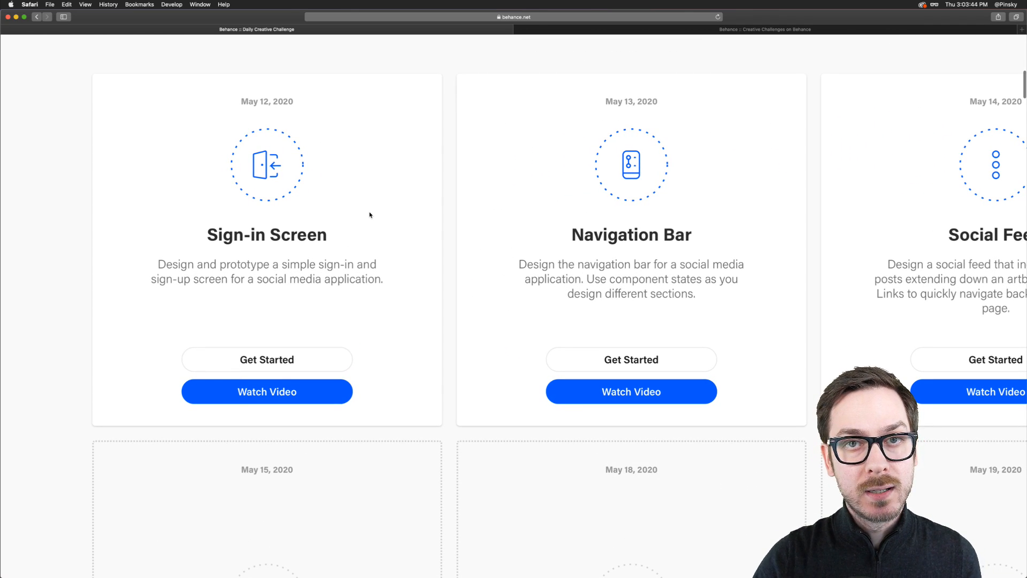
scroll(369, 214, "right", 5)
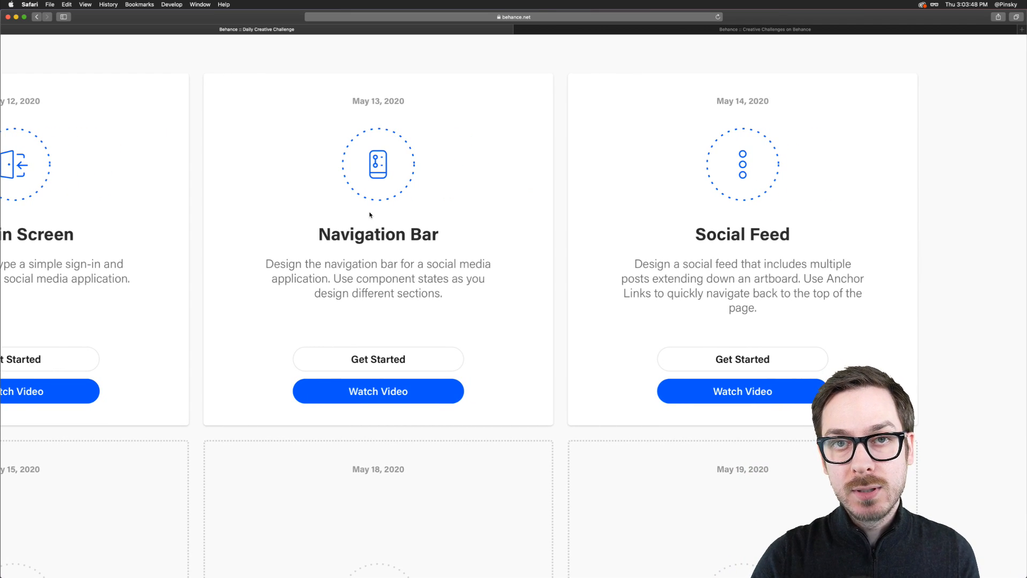
scroll(369, 215, "right", 3)
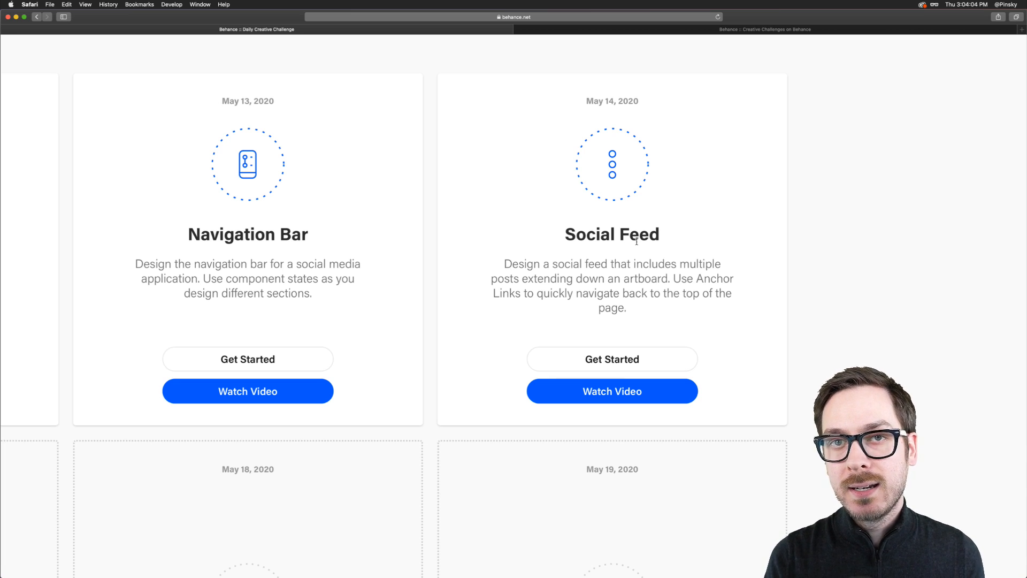
scroll(636, 241, "down", 5)
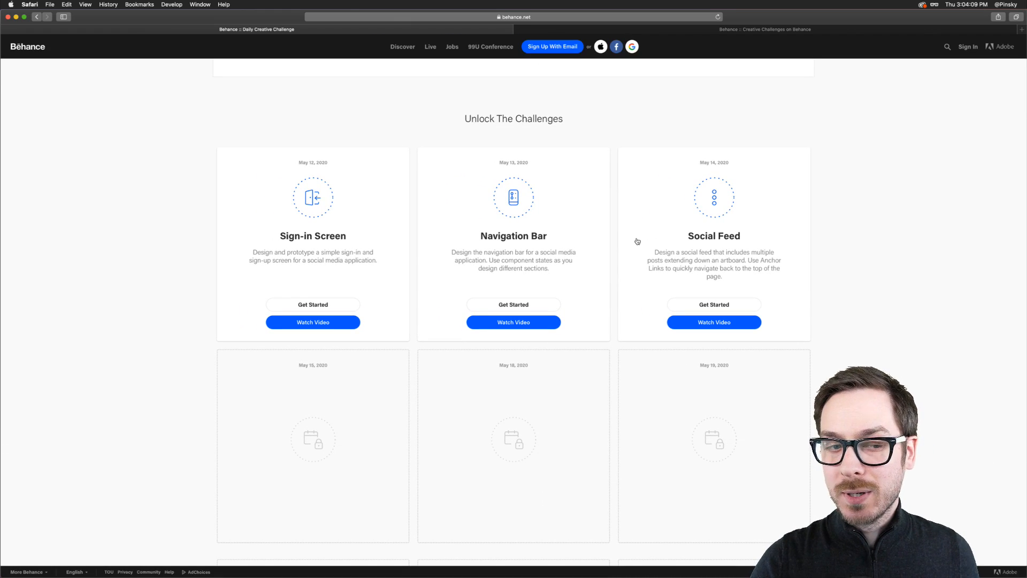
Switch to Adobe XD and examine the Sign up (Day 1) and Navigation Bar artboards in the Day 2 file
key("super+Tab")
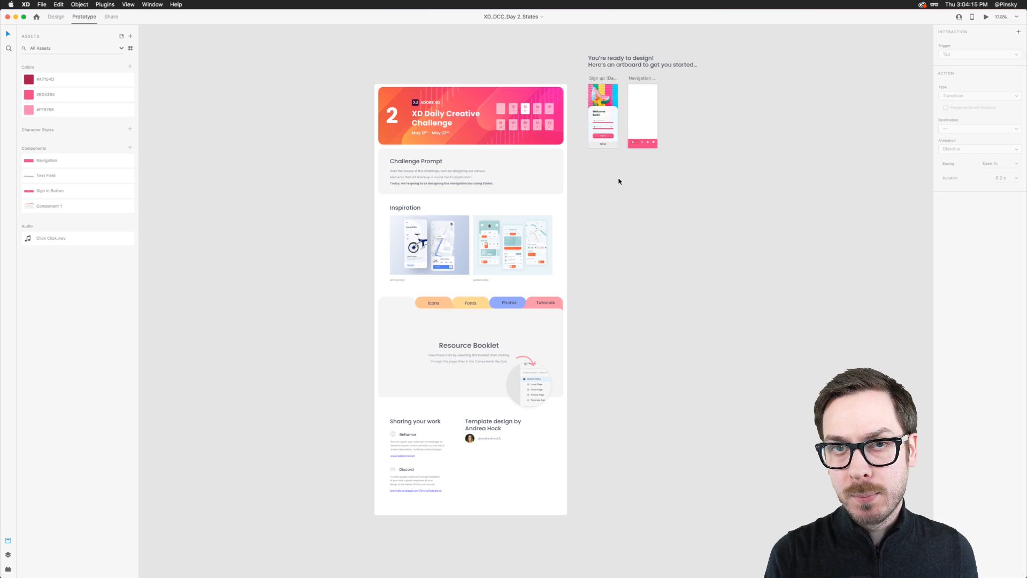
key("super+Tab")
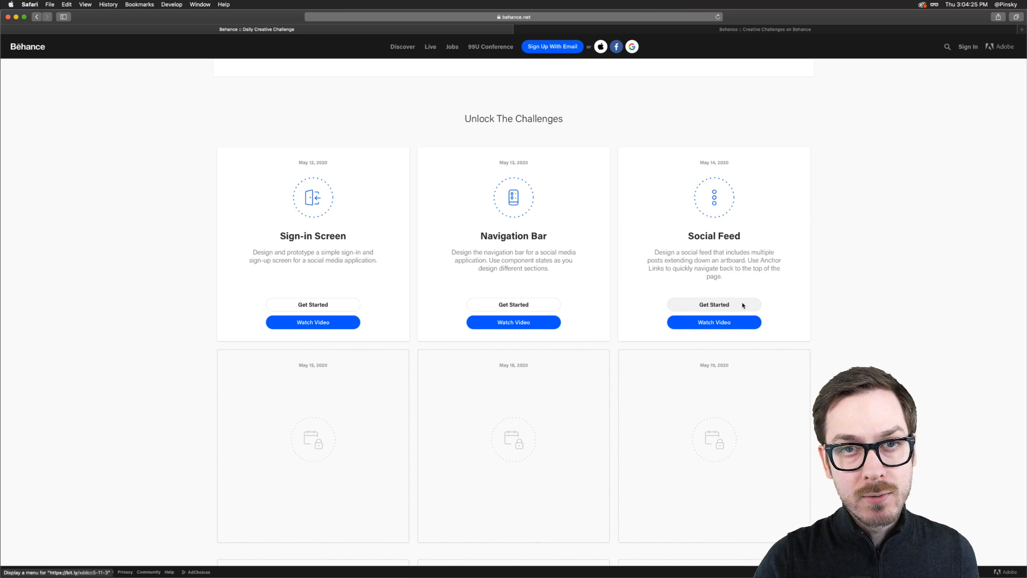
key("super+Tab")
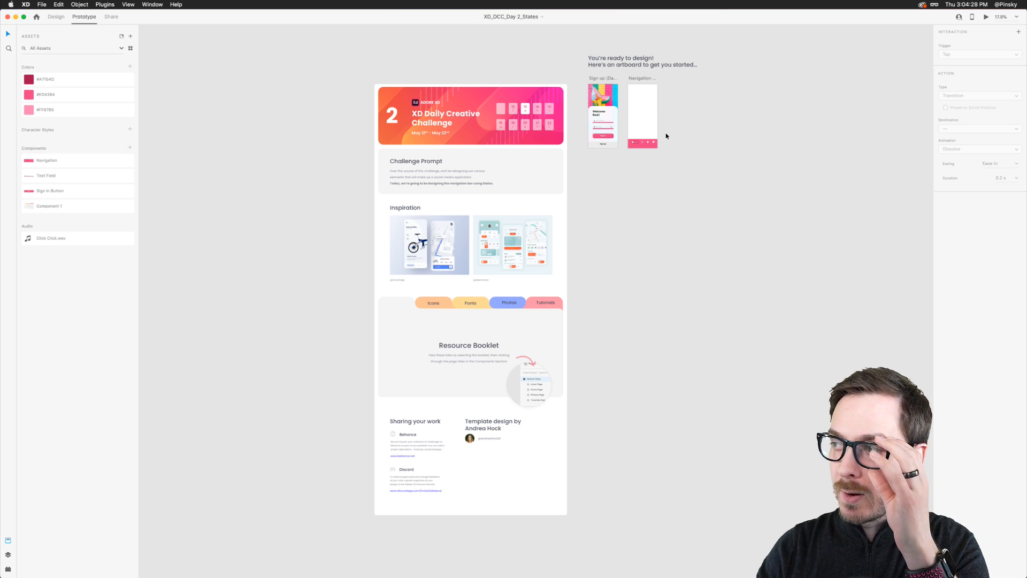
scroll(640, 101, "up", 10)
scroll(640, 101, "right", 2)
scroll(640, 100, "up", 5)
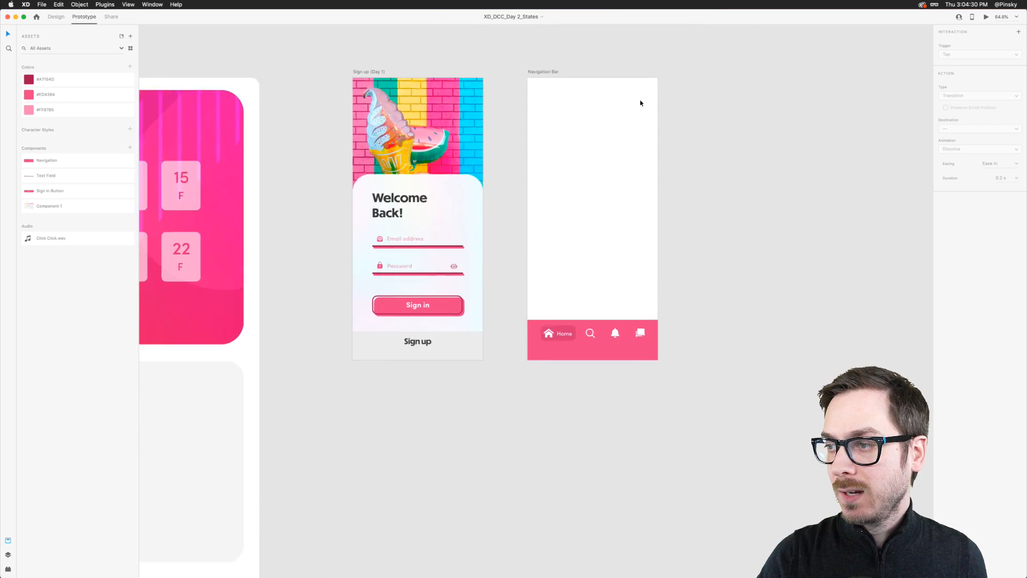
scroll(639, 101, "up", 2)
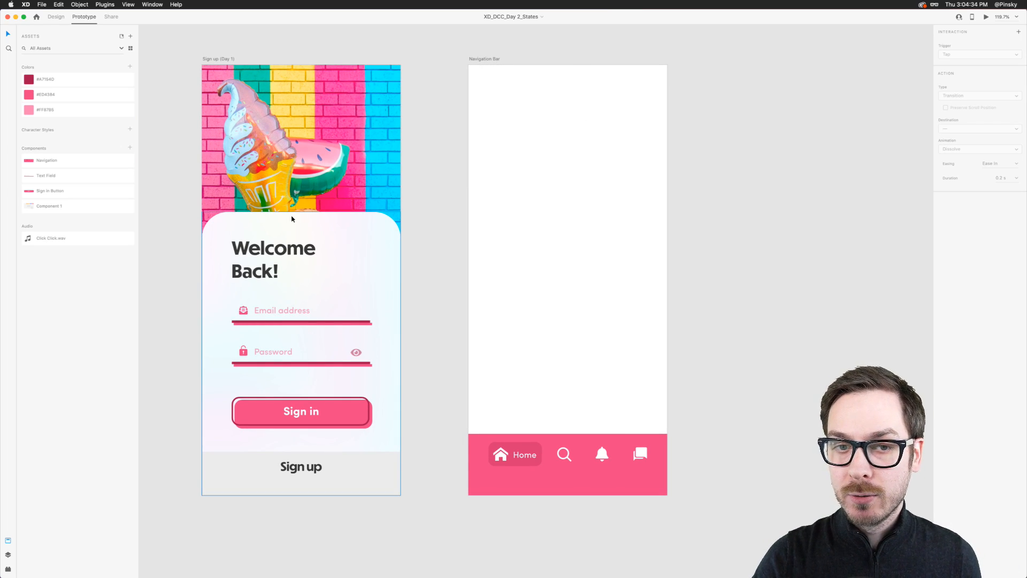
Switch the document to Design mode with the Email address field component selected, and examine the field's underlines up close
left_click(263, 321)
left_click(55, 17)
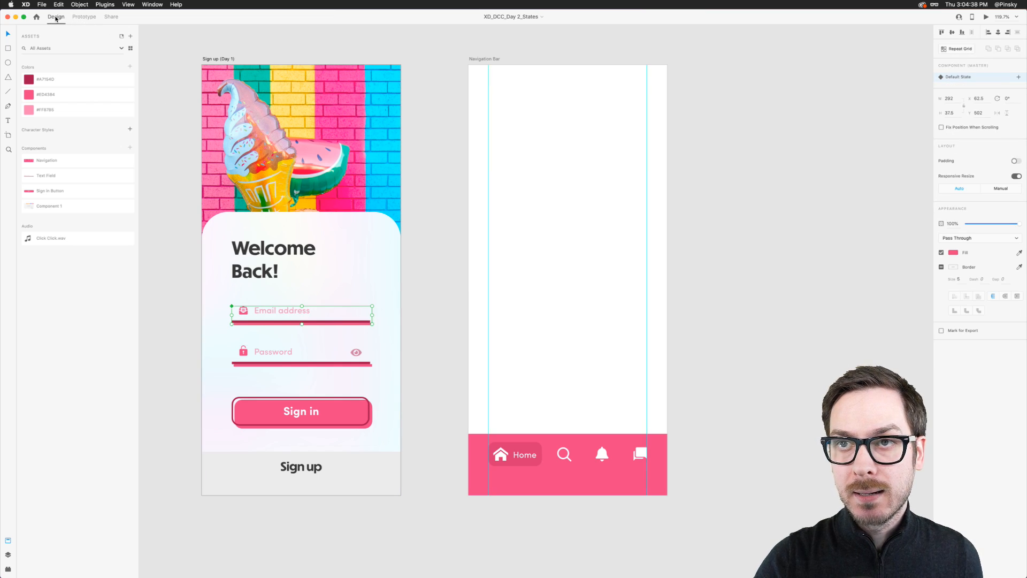
scroll(263, 324, "up", 5)
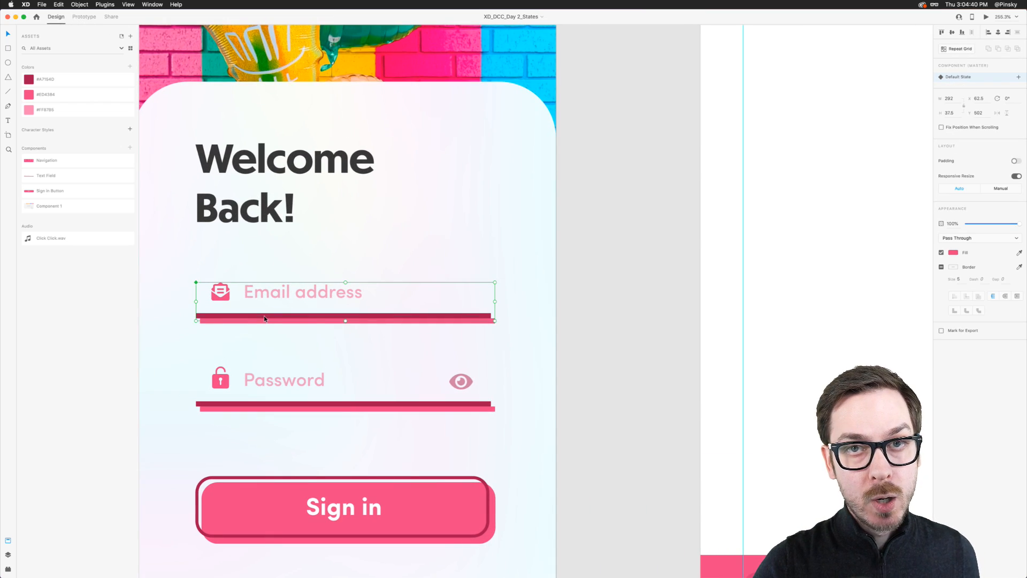
scroll(264, 318, "up", 5)
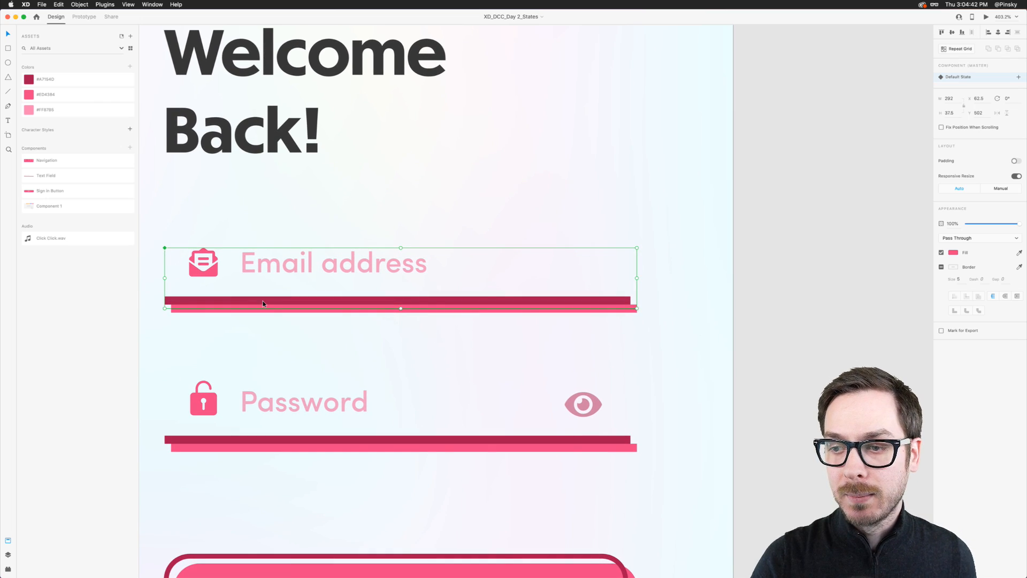
scroll(252, 289, "down", 2)
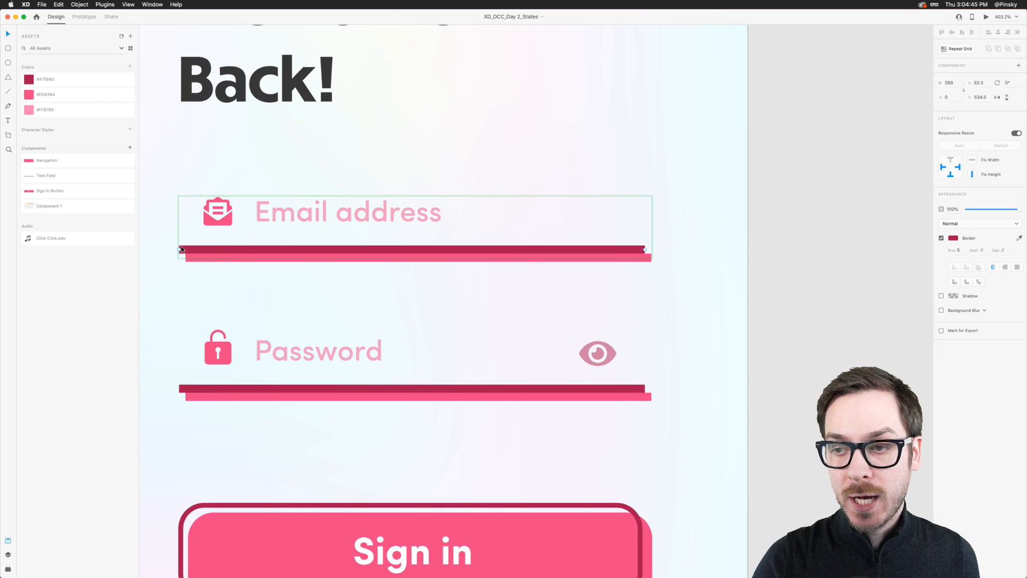
Try to reposition the dark underline and placeholder text inside the Email address field's master component
left_click_drag(179, 249, 232, 244)
key("super+z")
left_click(277, 208, "shift")
left_click_drag(278, 208, 279, 201)
key("super+z")
key("super+z")
key("super+z")
key("super+z")
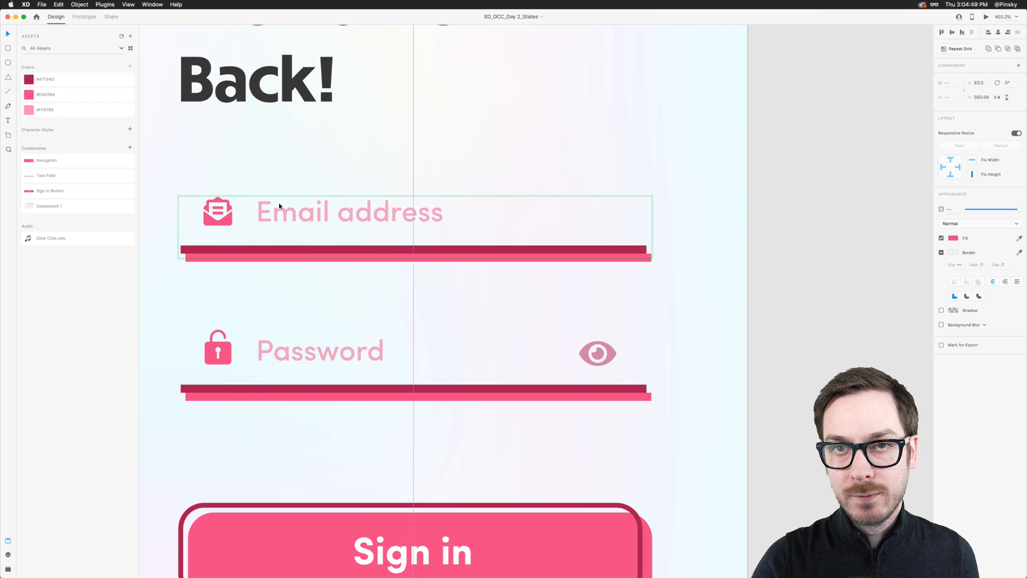
Inspect the Sign in button component and the navigation bar component with its states
scroll(286, 278, "down", 4)
left_click(367, 370)
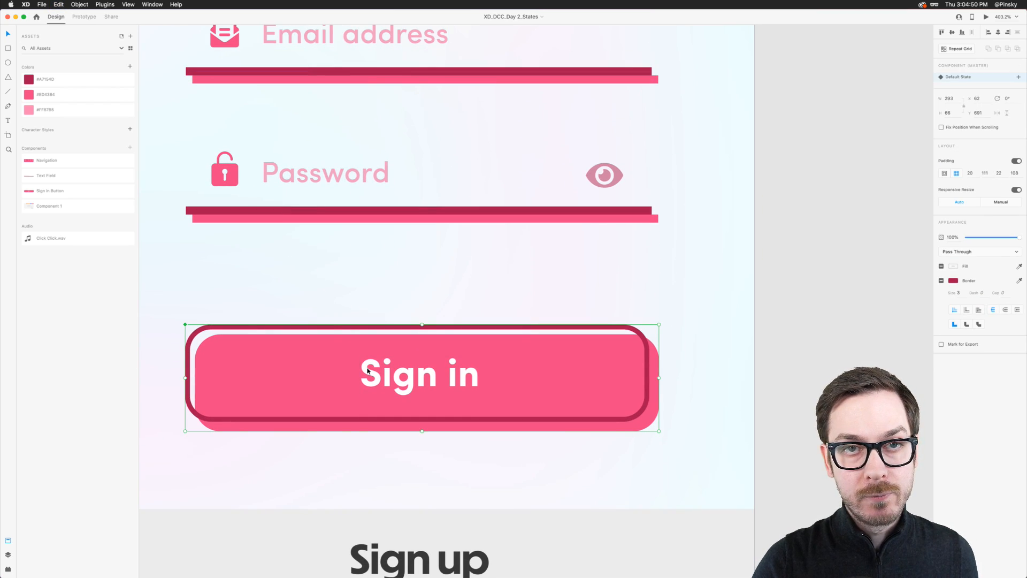
scroll(367, 370, "down", 5)
scroll(368, 370, "right", 6)
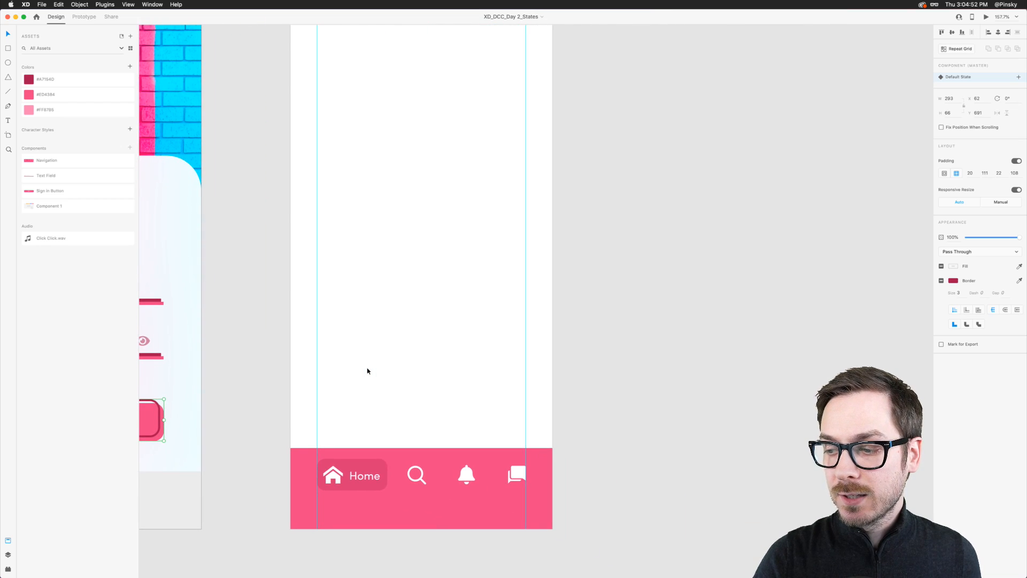
left_click(410, 448)
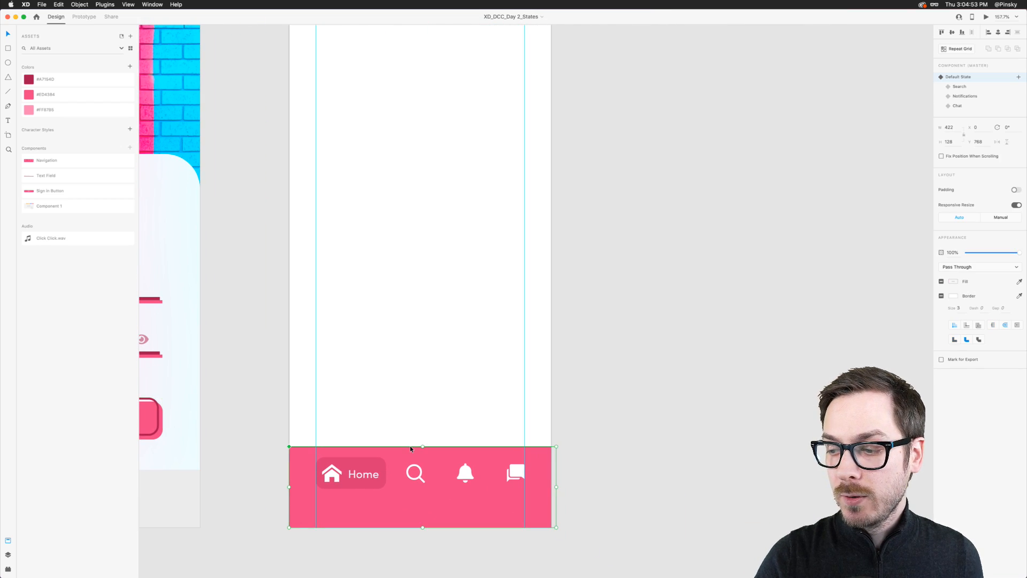
Preview the Navigation Bar artboard and test switching between the Home, Search, Notifications and Chat states
left_click(985, 17)
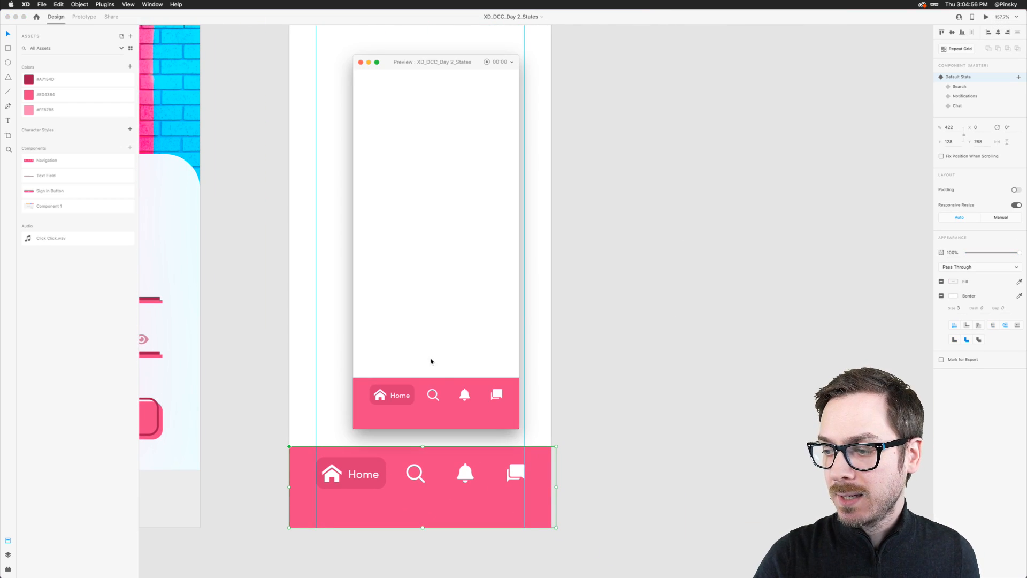
left_click(435, 398)
left_click(469, 399)
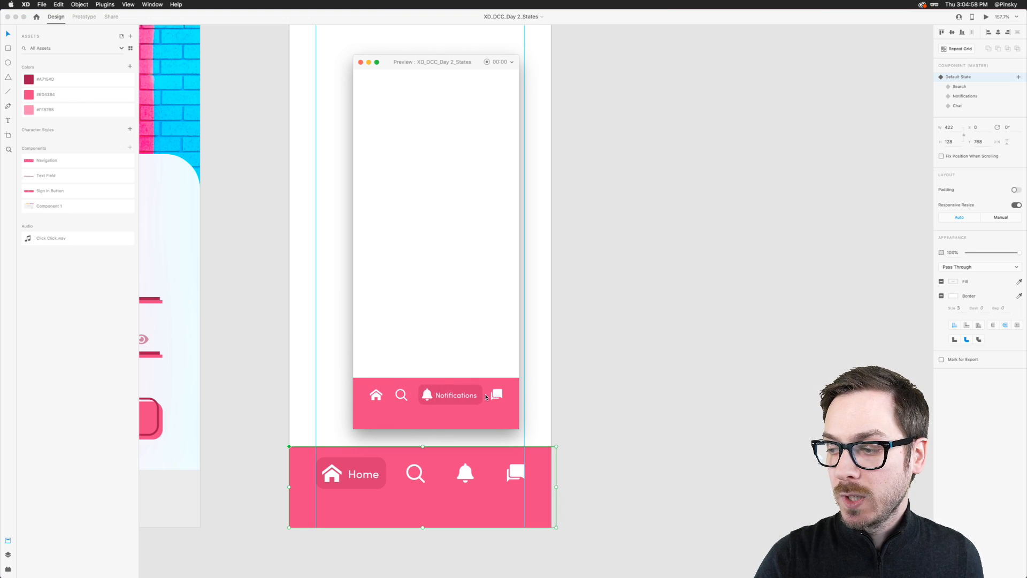
left_click(496, 396)
left_click(408, 396)
left_click(377, 397)
left_click(465, 398)
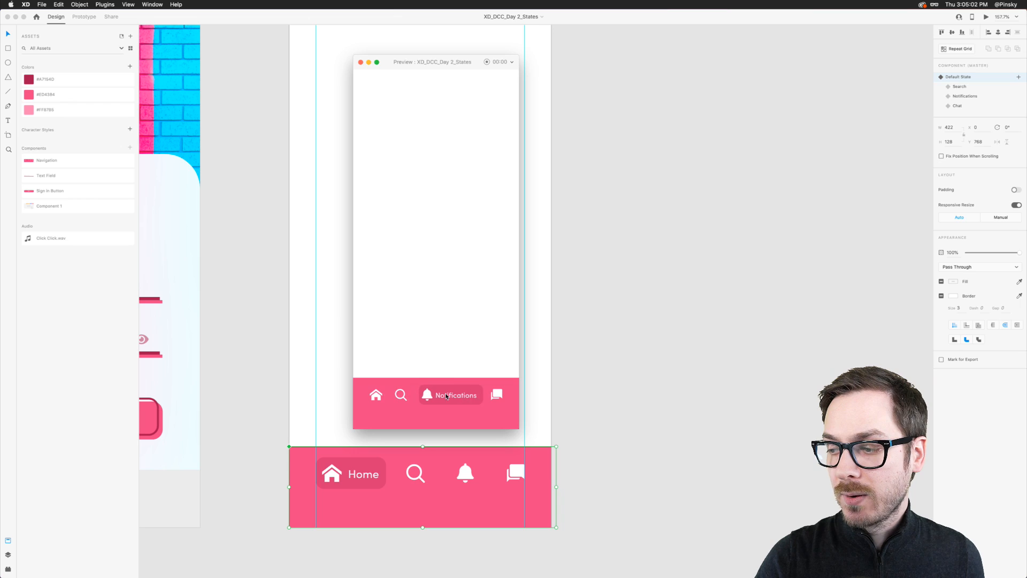
left_click(405, 395)
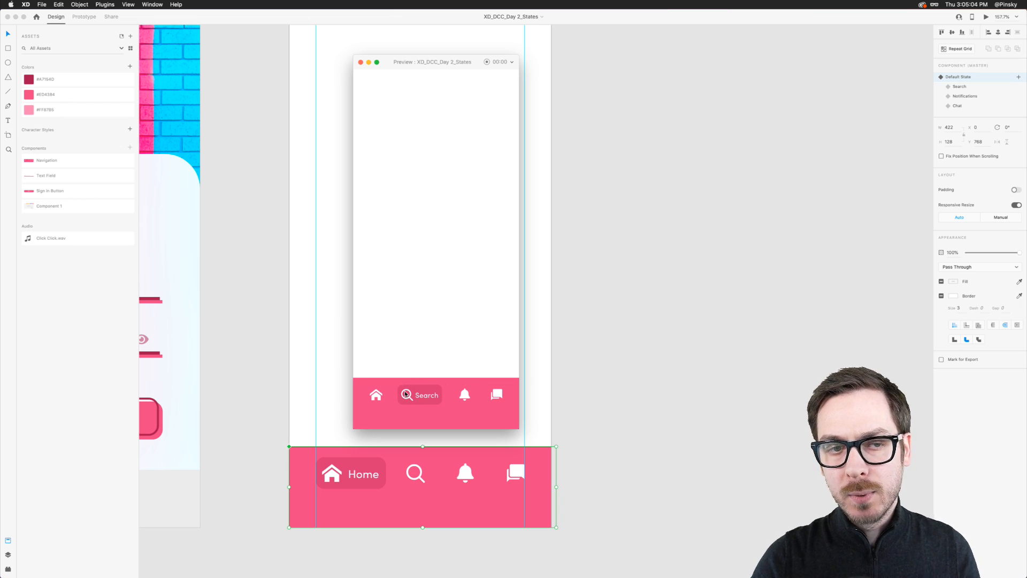
Close the preview and draw a full-width rectangle about 414 by 58 along the top edge of the Navigation Bar artboard
key("super+w")
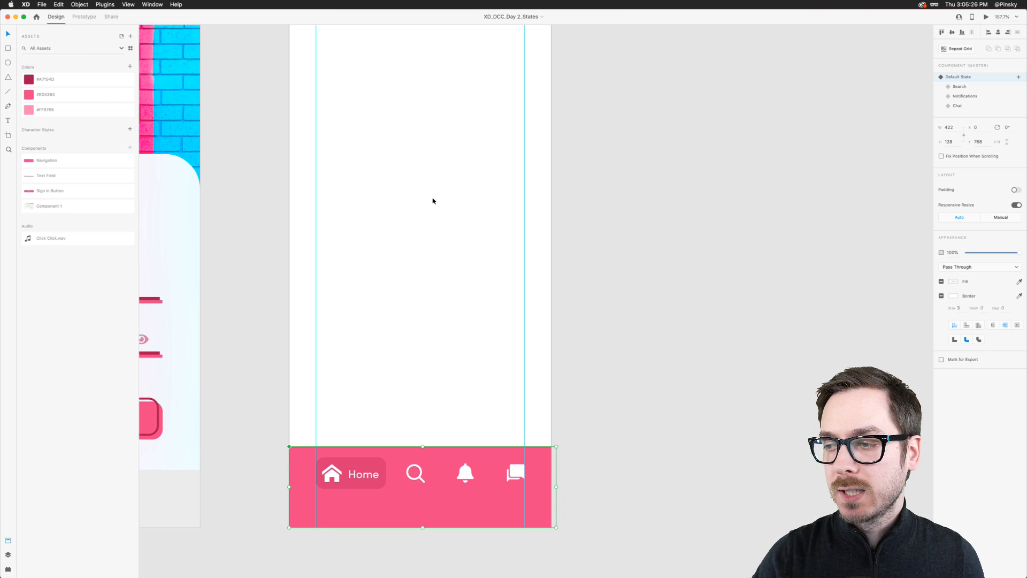
scroll(432, 201, "down", 5)
scroll(432, 200, "right", 1)
scroll(375, 139, "up", 4)
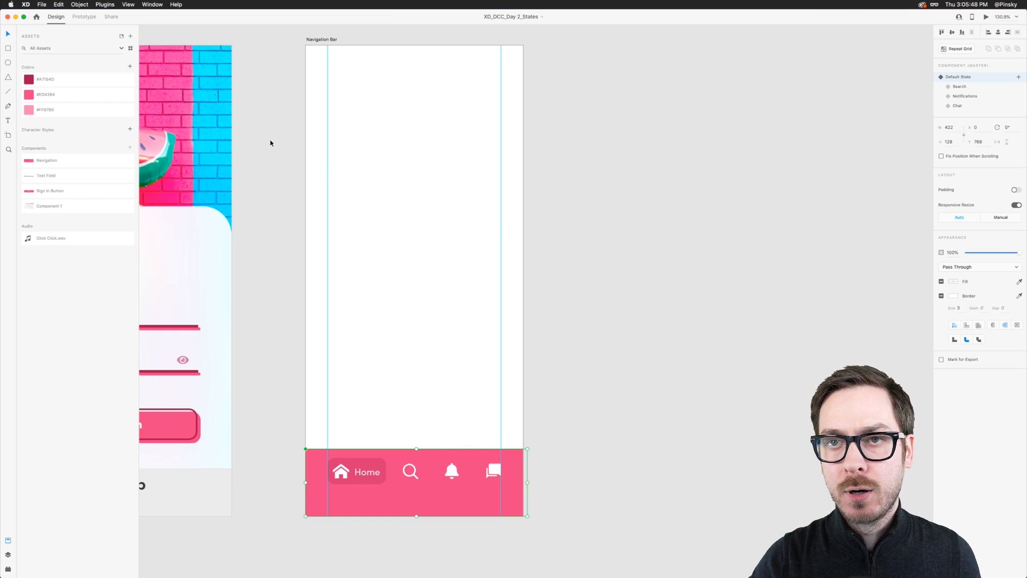
left_click(8, 49)
mouse_move(308, 47)
left_mouse_down()
mouse_move(503, 78)
mouse_move(524, 103)
mouse_move(522, 75)
left_mouse_up()
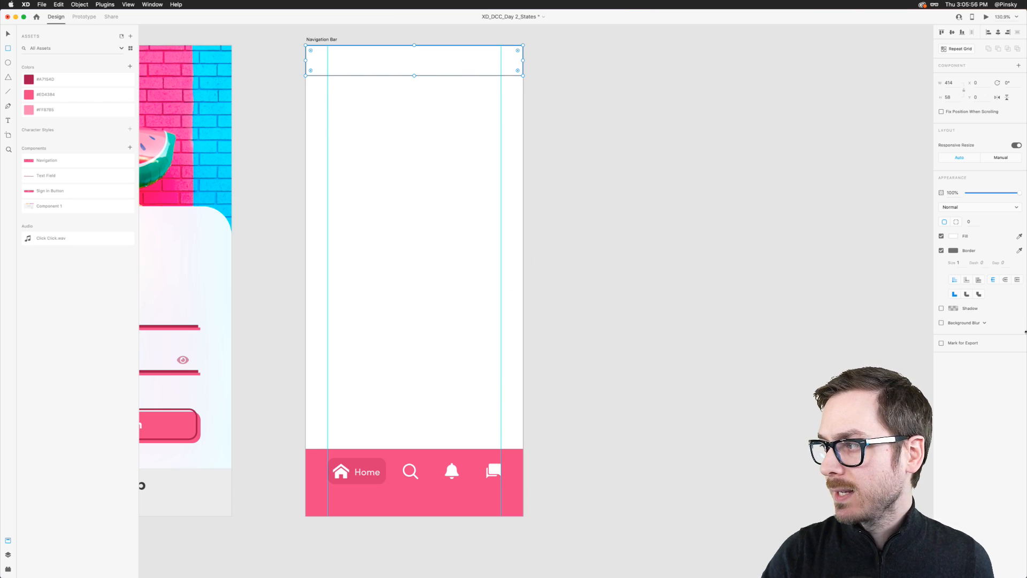
Remove the header rectangle's border and fill it with dark gray
left_click(942, 251)
left_click(953, 236)
left_click_drag(859, 231, 859, 248)
left_click(940, 337)
key("v")
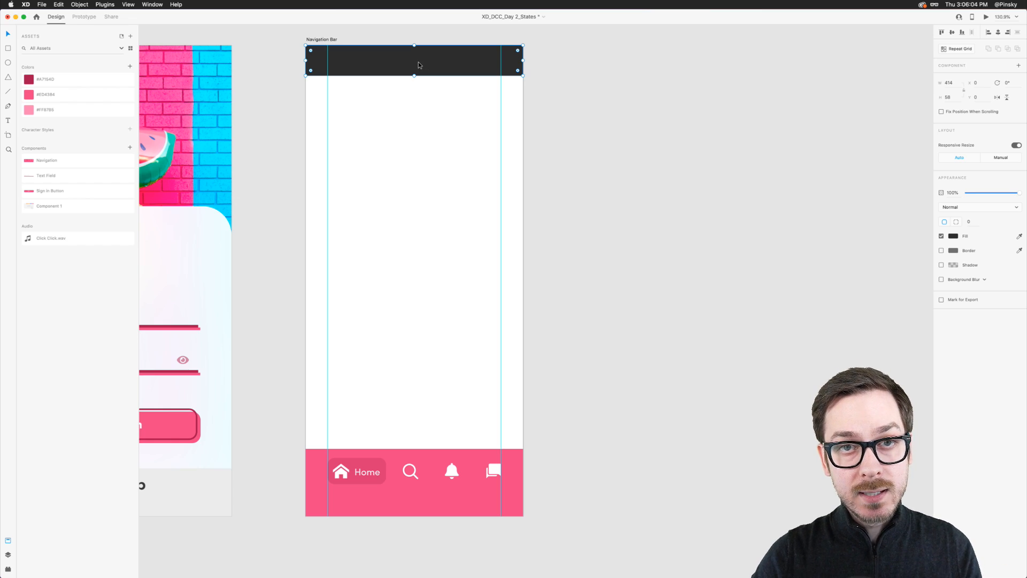
Extend the header rectangle downward to a height of about 126
scroll(403, 45, "up", 5)
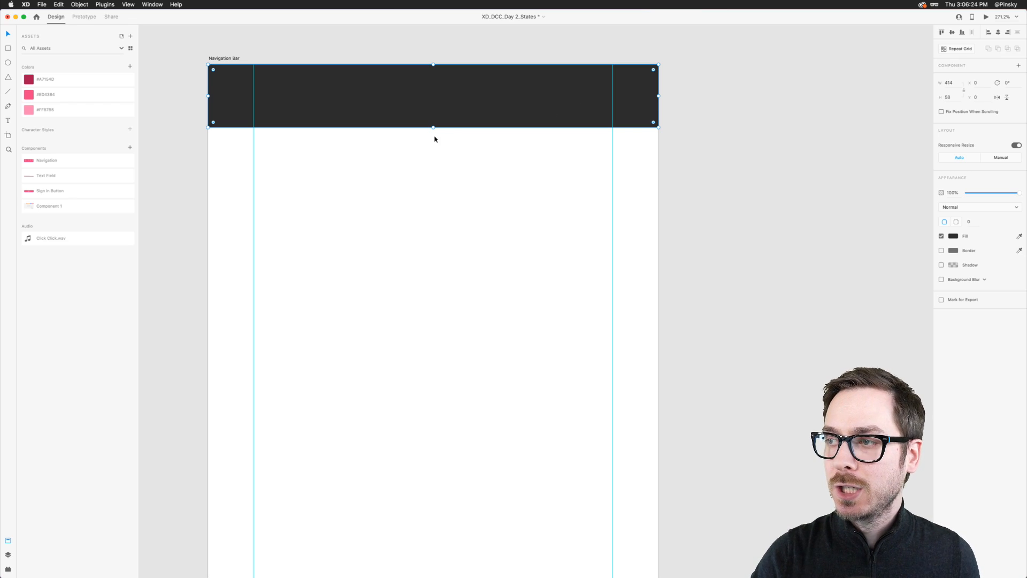
left_click_drag(433, 128, 417, 168)
scroll(433, 197, "down", 3)
scroll(434, 198, "down", 2)
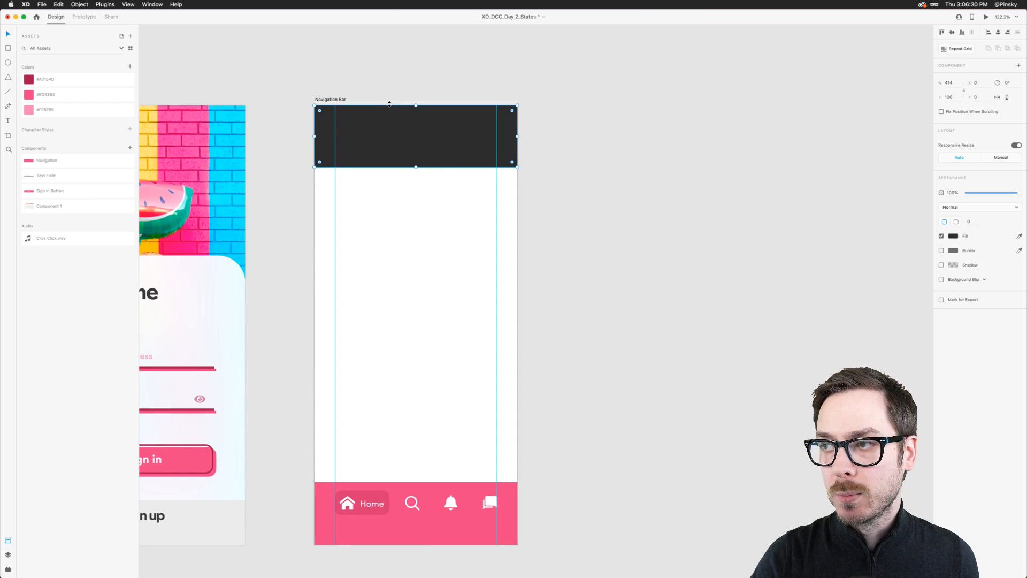
Add a horizontal guide across the artboard roughly one third of the way down the header rectangle
scroll(390, 104, "up", 3)
left_click_drag(388, 104, 393, 160)
left_click(392, 159)
scroll(393, 159, "down", 3)
scroll(392, 159, "down", 1)
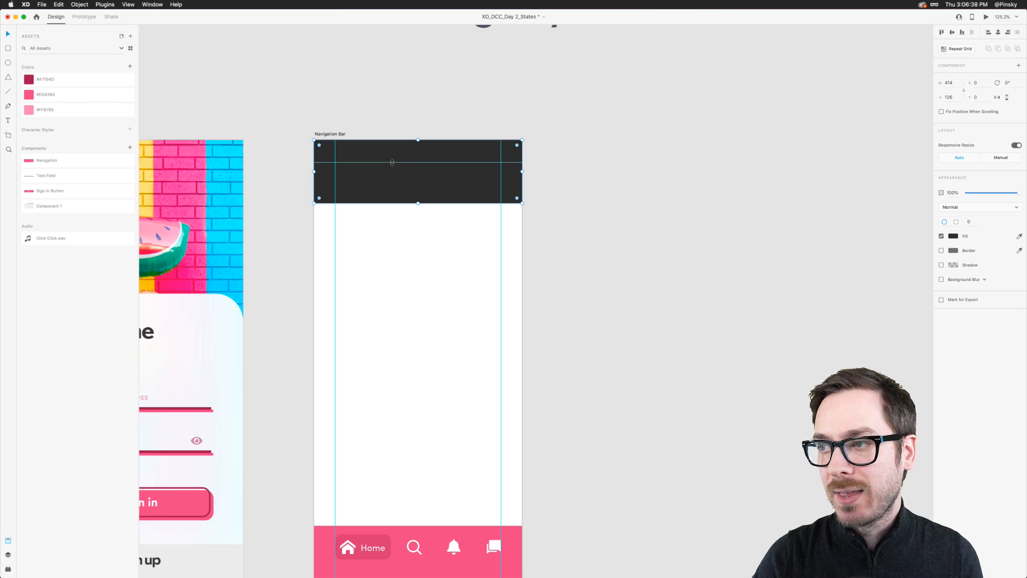
Change the header rectangle's fill to light gray, hide the guides and deselect the rectangle
scroll(392, 162, "up", 4)
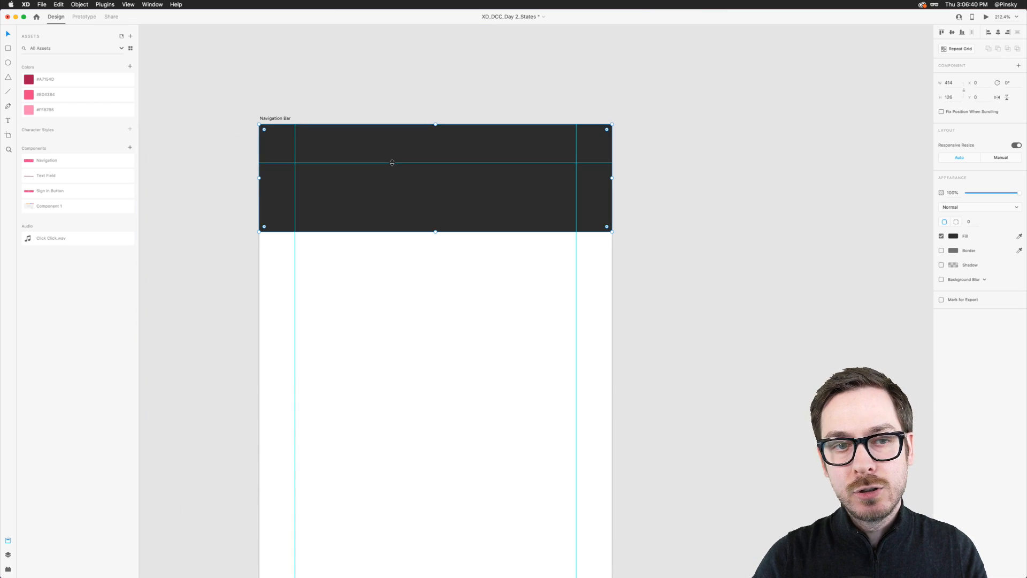
scroll(392, 163, "down", 2)
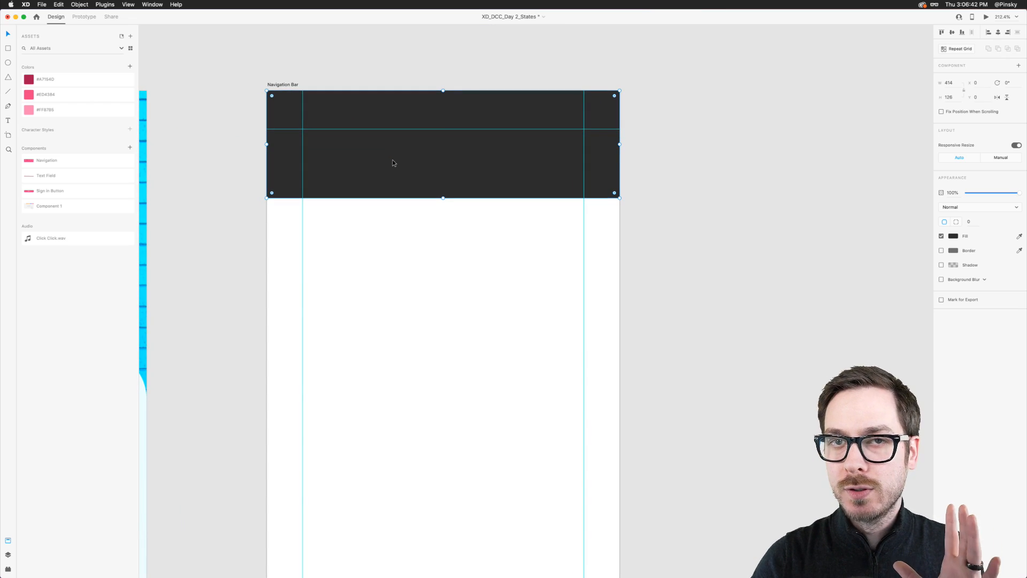
scroll(393, 160, "down", 1)
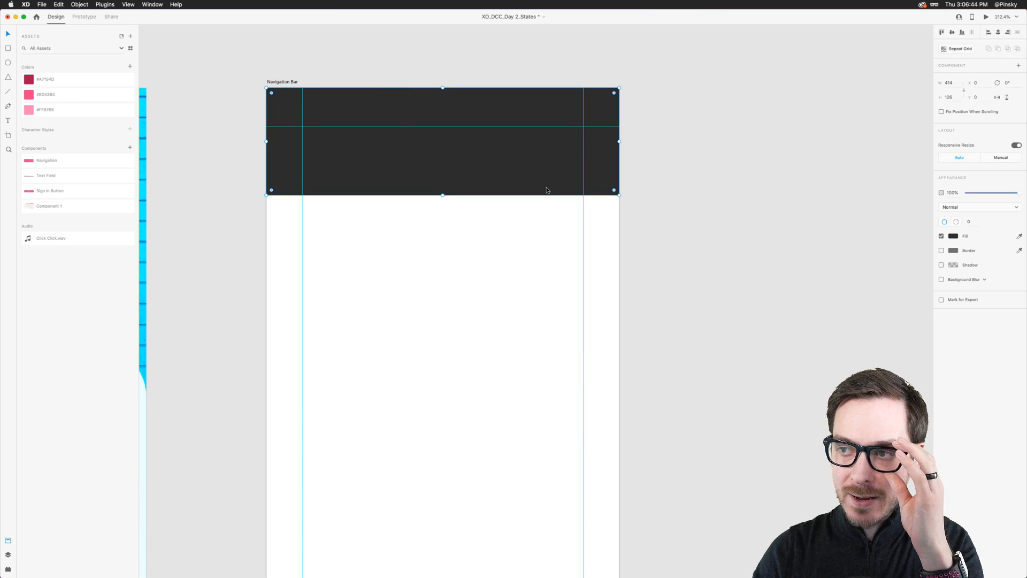
left_click(952, 236)
left_click_drag(862, 204, 852, 205)
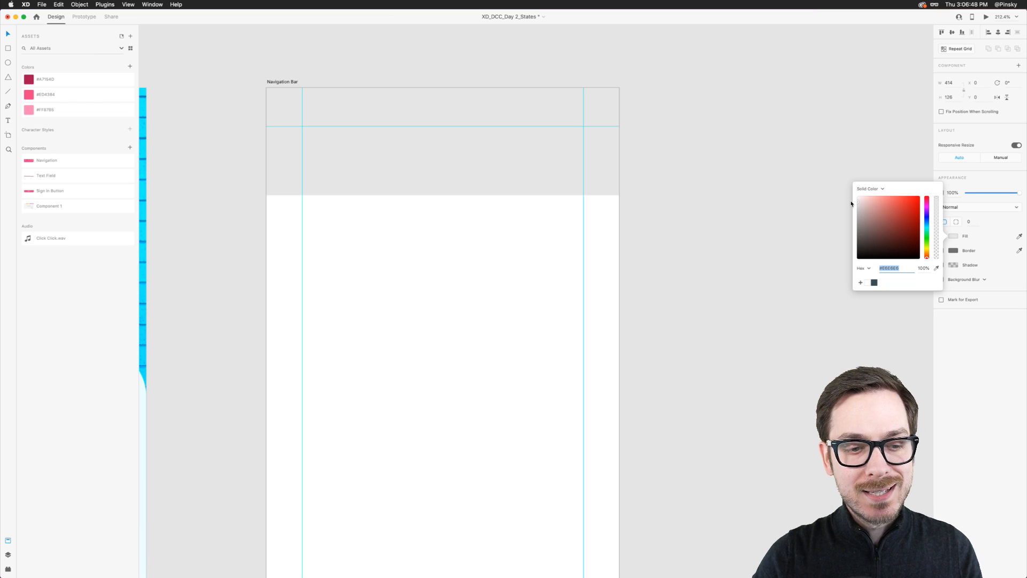
left_click(569, 167)
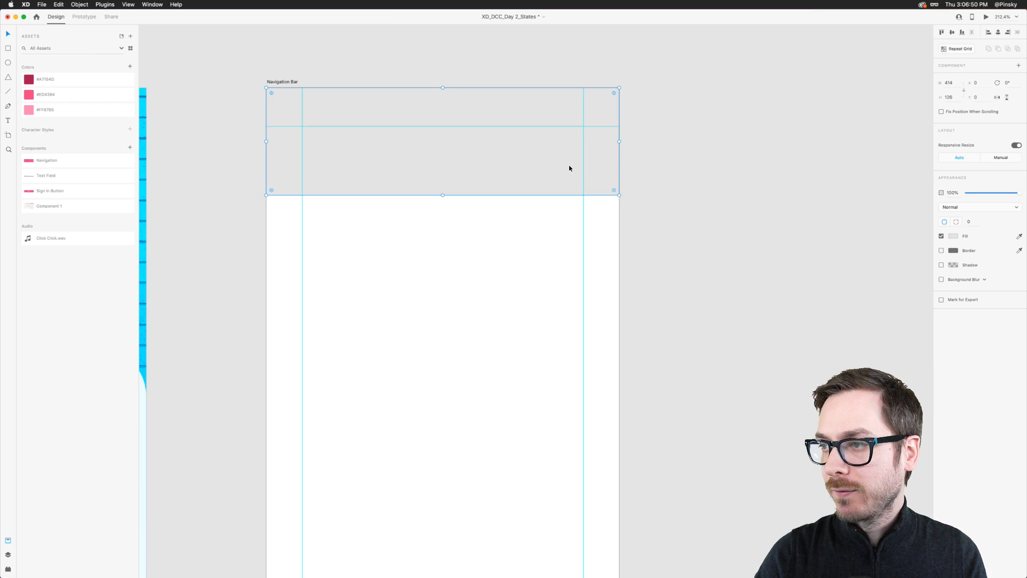
key("super+;")
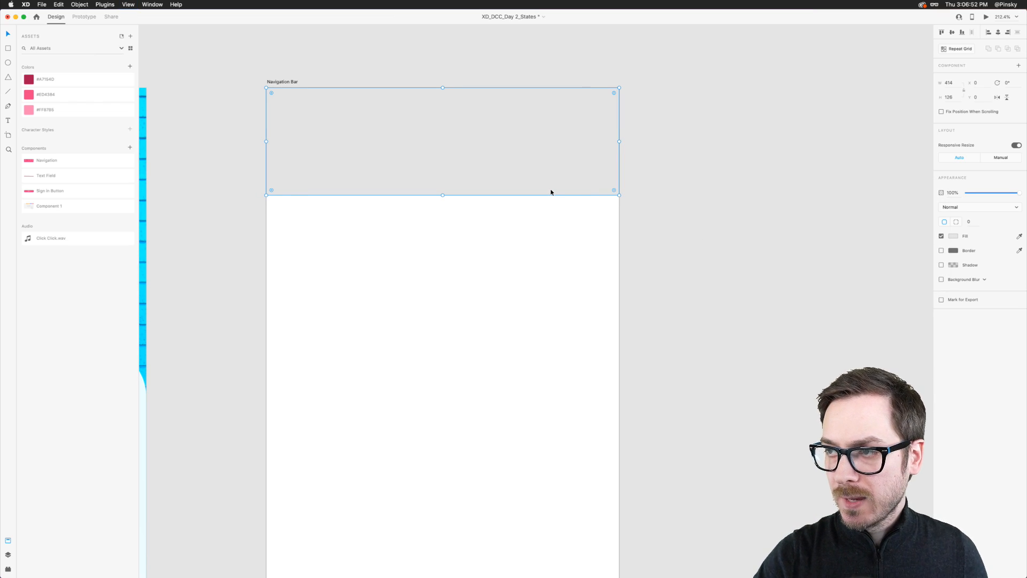
left_click(401, 199)
Search the Icons 4 Design plugin for "fire" and insert the Awesome set's fire icon
scroll(401, 200, "down", 4)
scroll(402, 199, "up", 3)
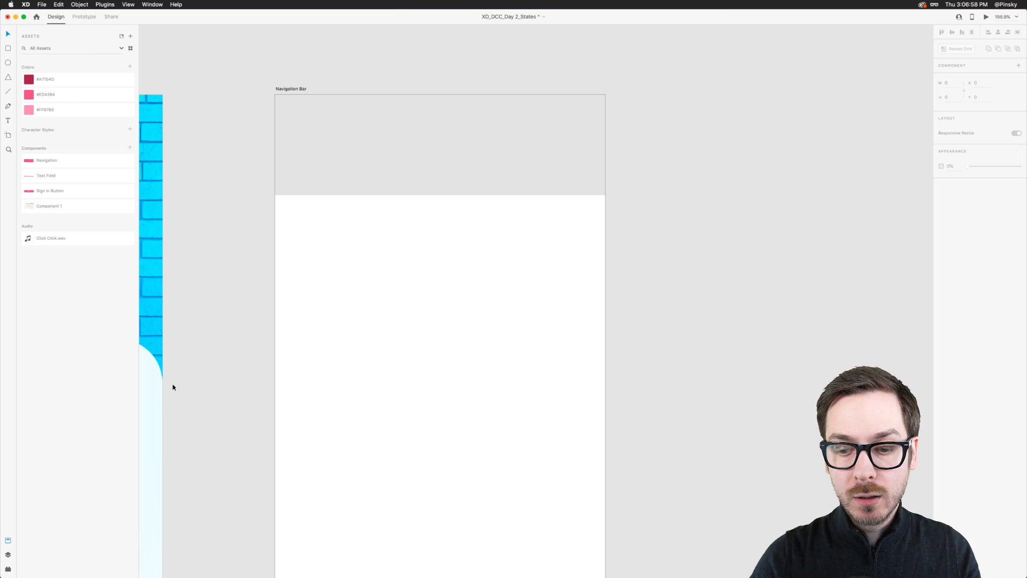
left_click(8, 569)
left_click(39, 77)
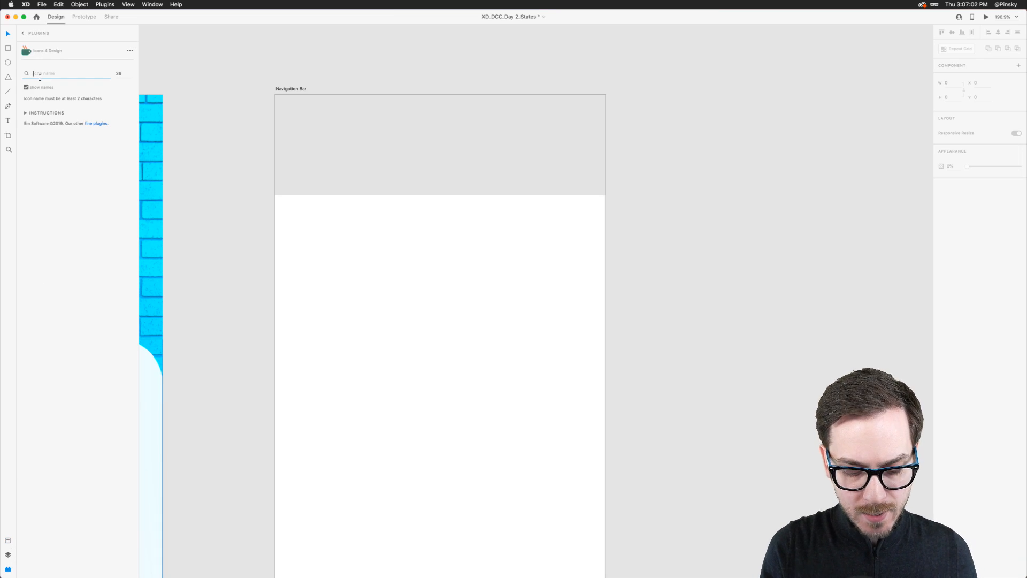
type("fire")
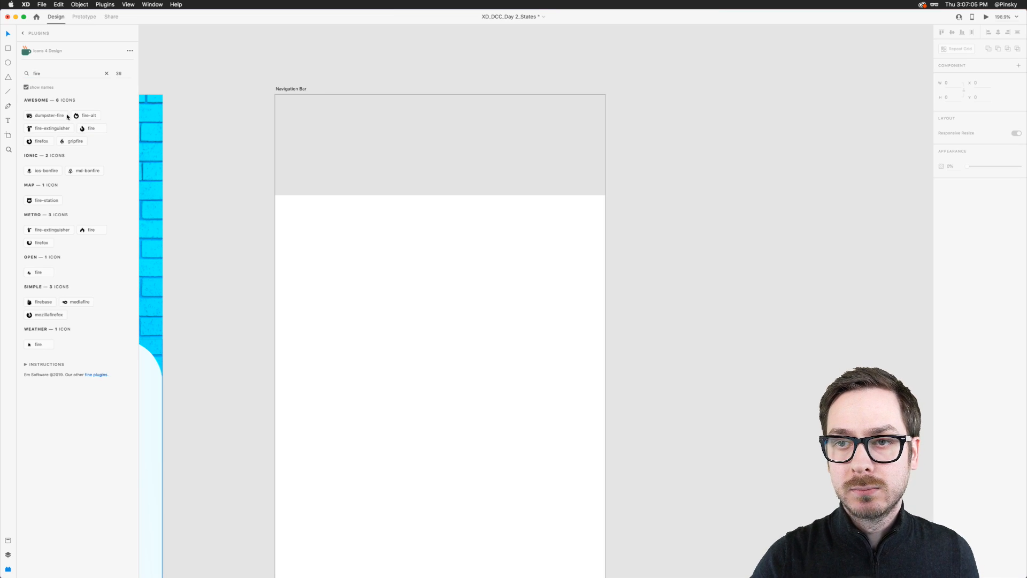
left_click(92, 129)
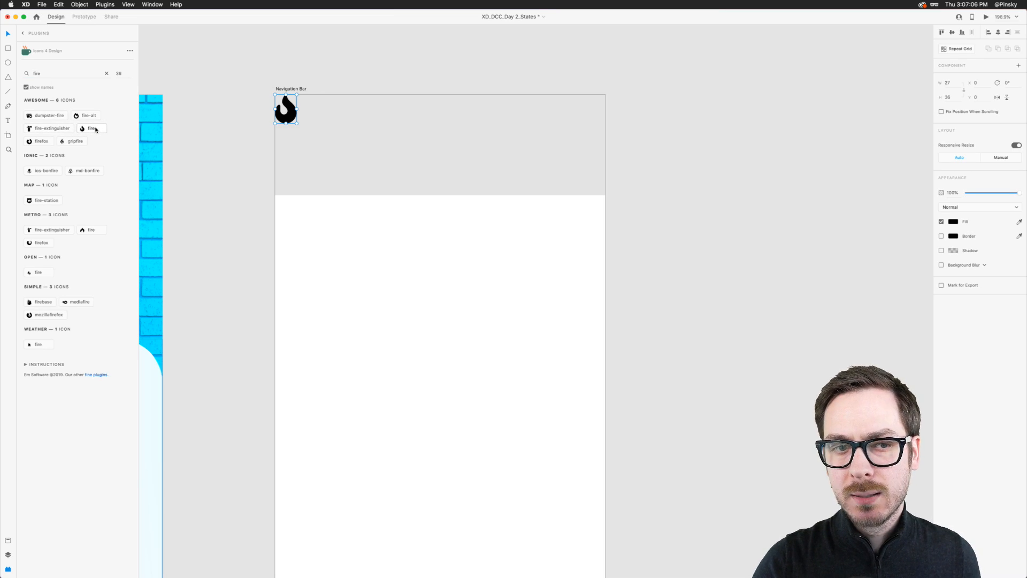
Center the fire icon horizontally in the lower part of the header and color it with the saved medium pink
left_click_drag(289, 118, 444, 174)
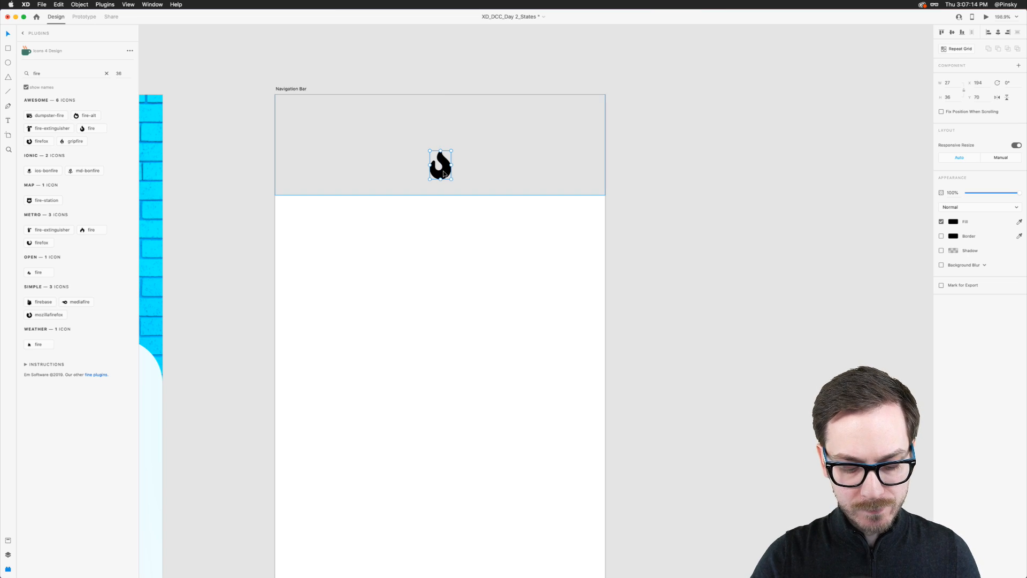
key("super+shift+y")
left_click(78, 95)
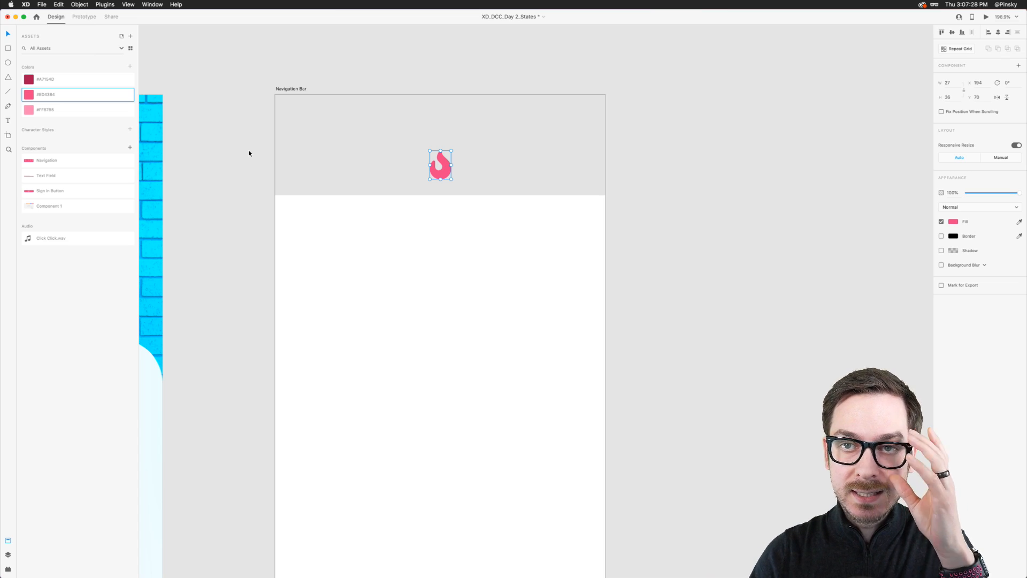
Draw a circle about 39 across in the header against the left margin, show the guides and remove the circle's border
left_click(8, 62)
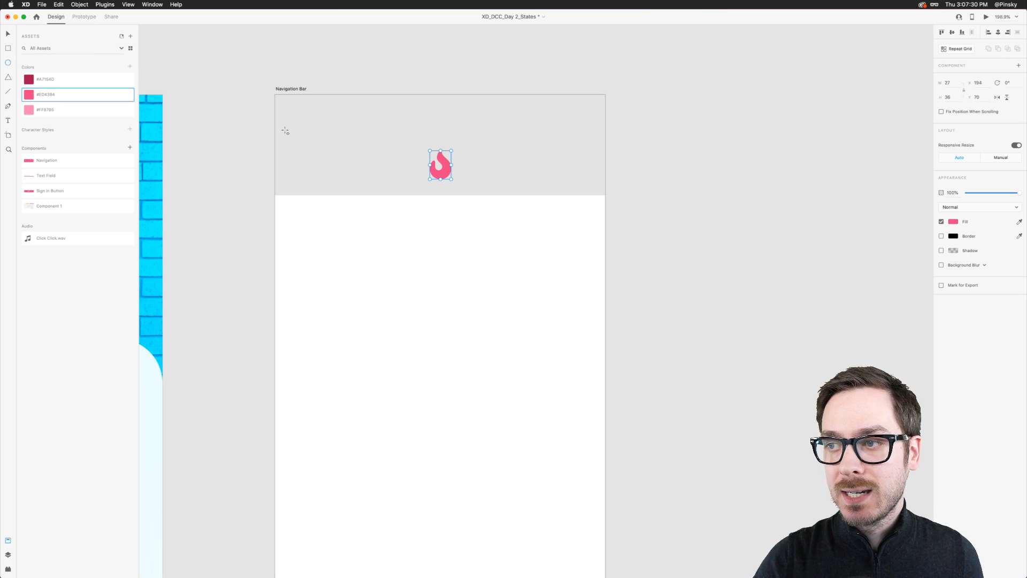
left_click_drag(292, 135, 334, 171)
key("super+semicolon")
key("v")
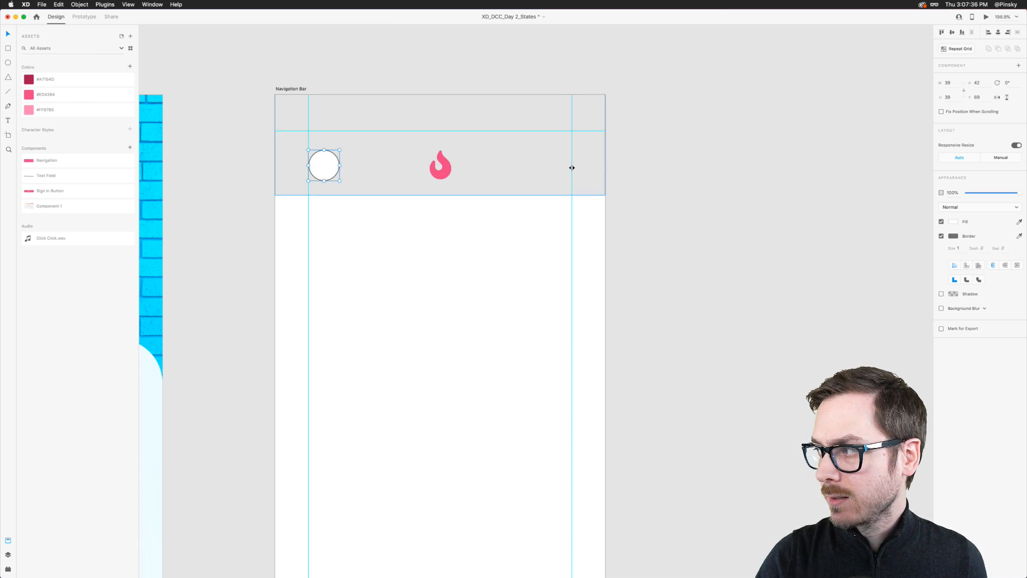
left_click(941, 236)
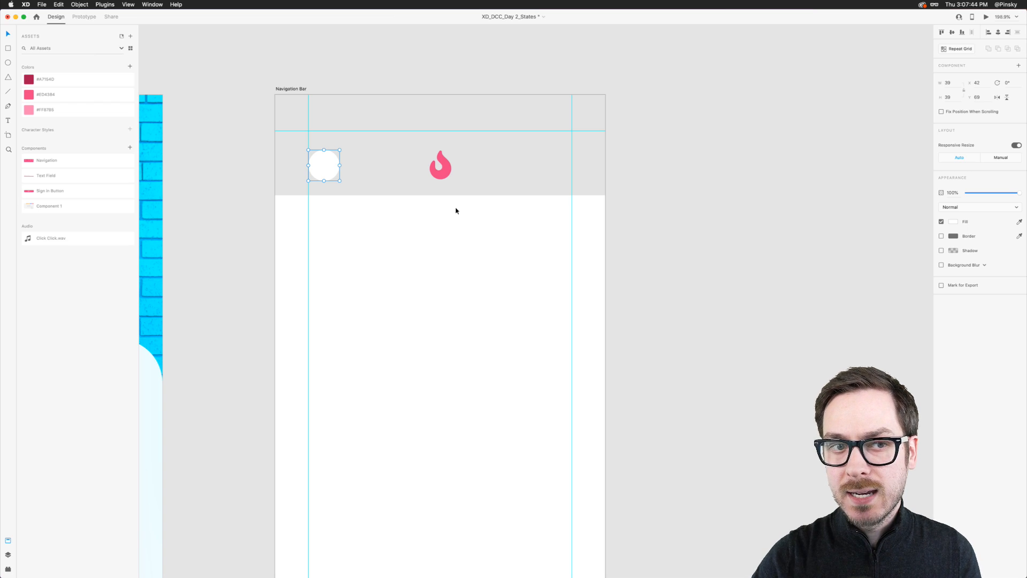
Draw a square about 51 by 51 below the header, with its left edge on the left margin guide
scroll(455, 210, "down", 2)
left_click(456, 210)
key("super+semicolon")
scroll(456, 211, "down", 2)
key("super+semicolon")
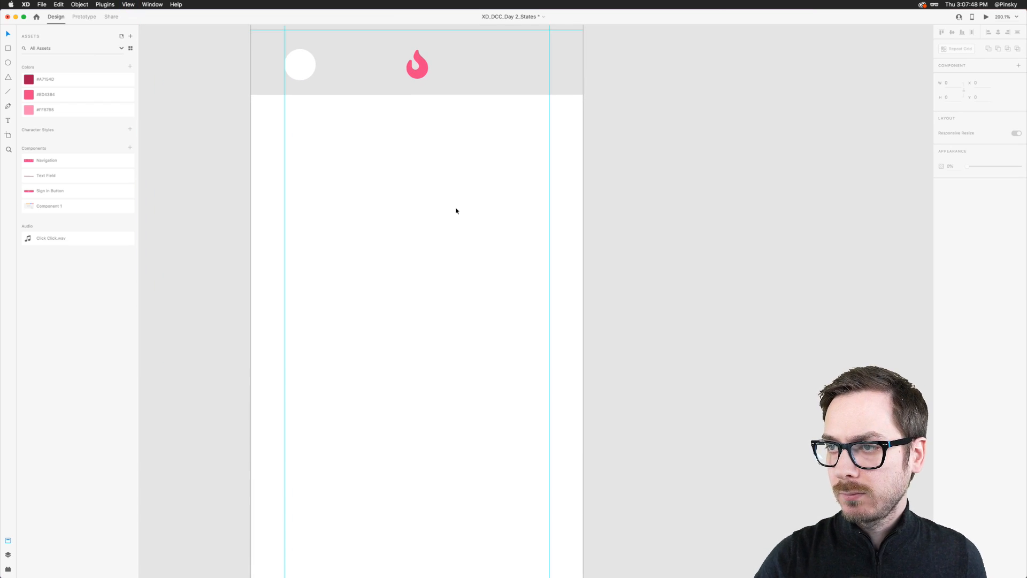
scroll(456, 211, "down", 1)
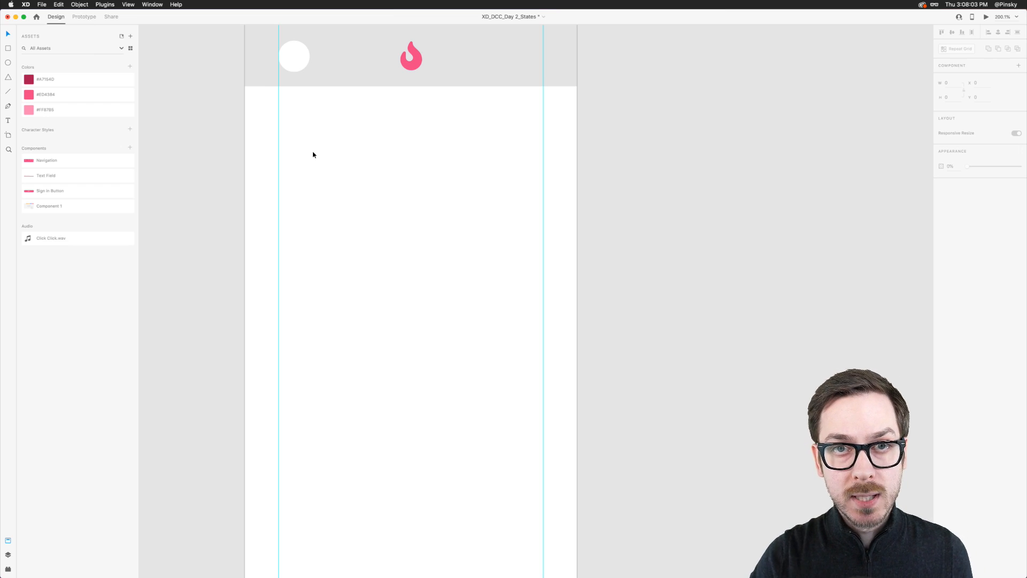
scroll(347, 161, "up", 2)
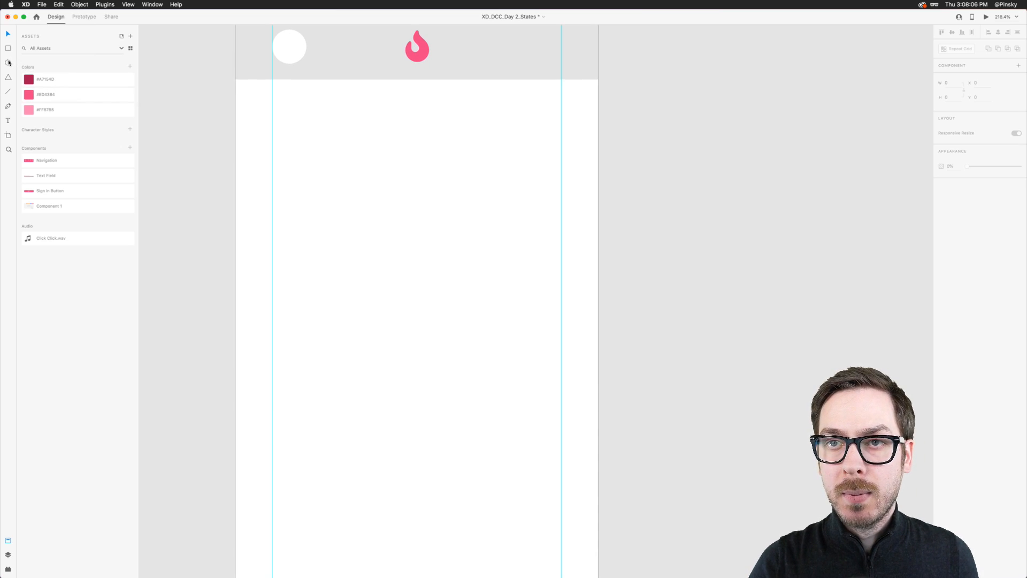
left_click(8, 49)
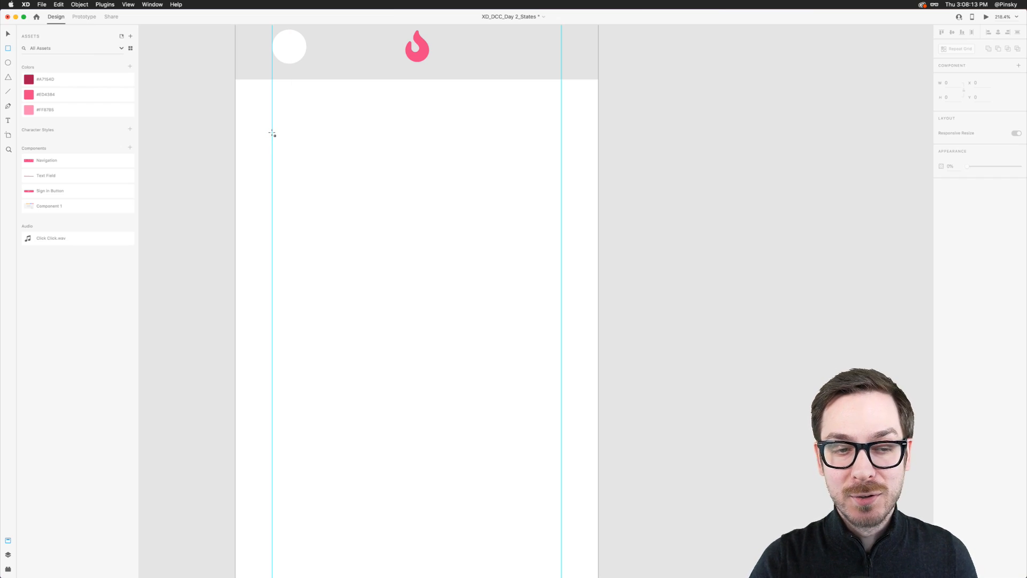
left_click_drag(273, 132, 319, 182)
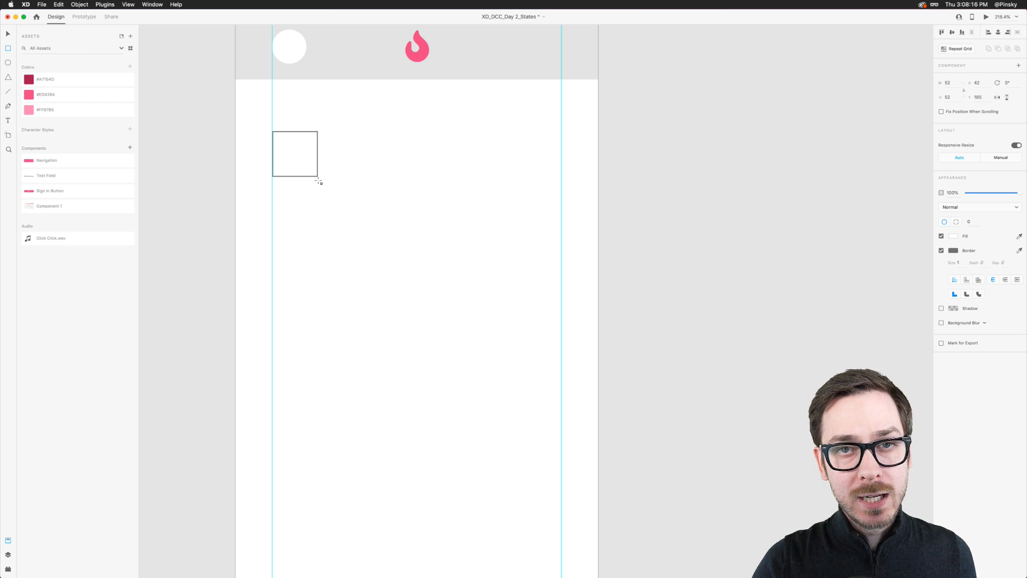
left_click_drag(319, 182, 318, 181)
left_click(127, 3)
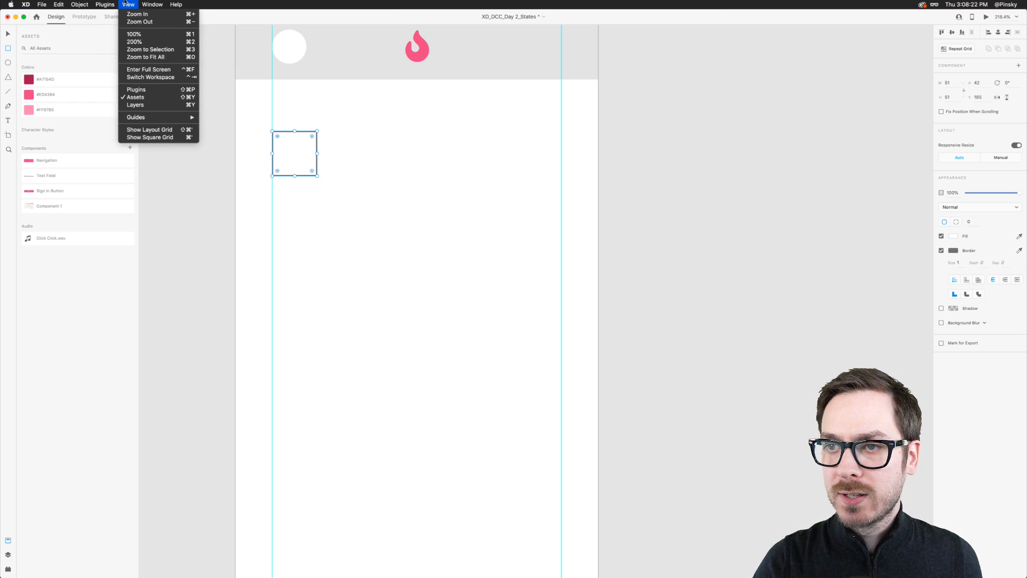
mouse_move(152, 119)
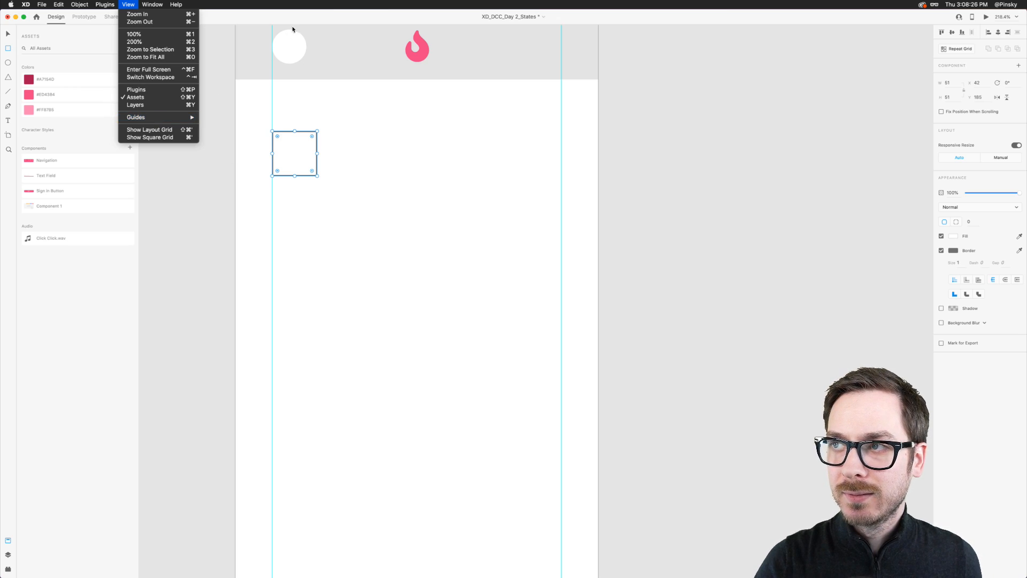
left_click(293, 15)
Round the square's corners to a radius of 12 and remove its border
key("v")
mouse_move(310, 136)
left_mouse_down()
mouse_move(300, 149)
mouse_move(308, 141)
left_mouse_up()
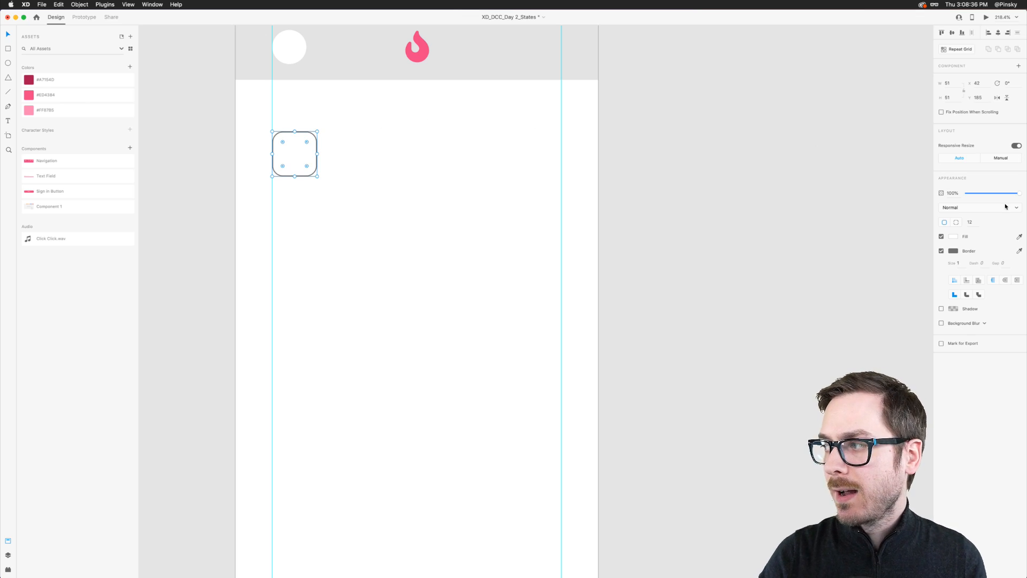
left_click(941, 253)
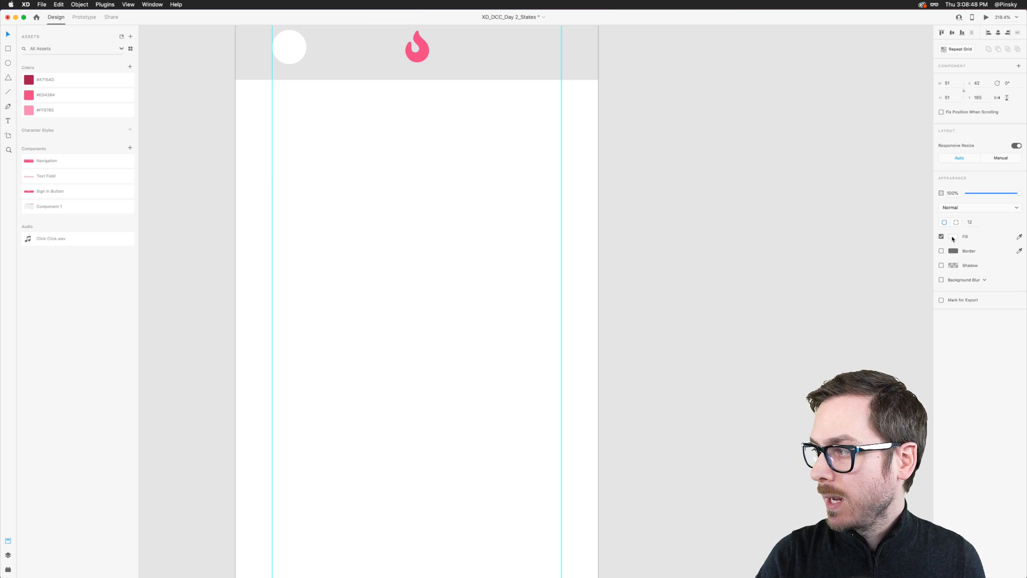
Give the rounded tile a linear gradient fill and make the gradient's upper stop light blue
left_click(953, 236)
left_click(873, 189)
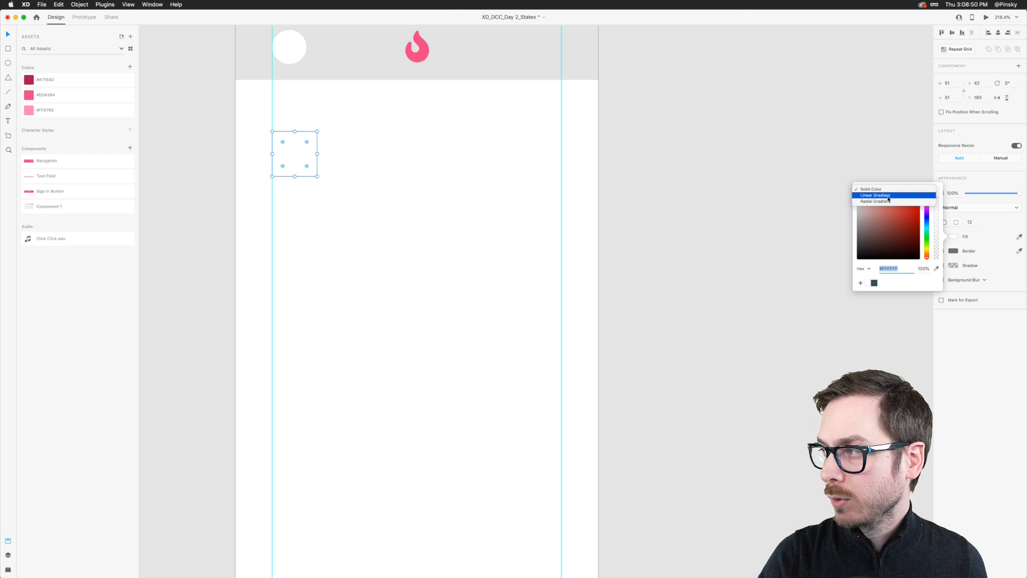
left_click(875, 195)
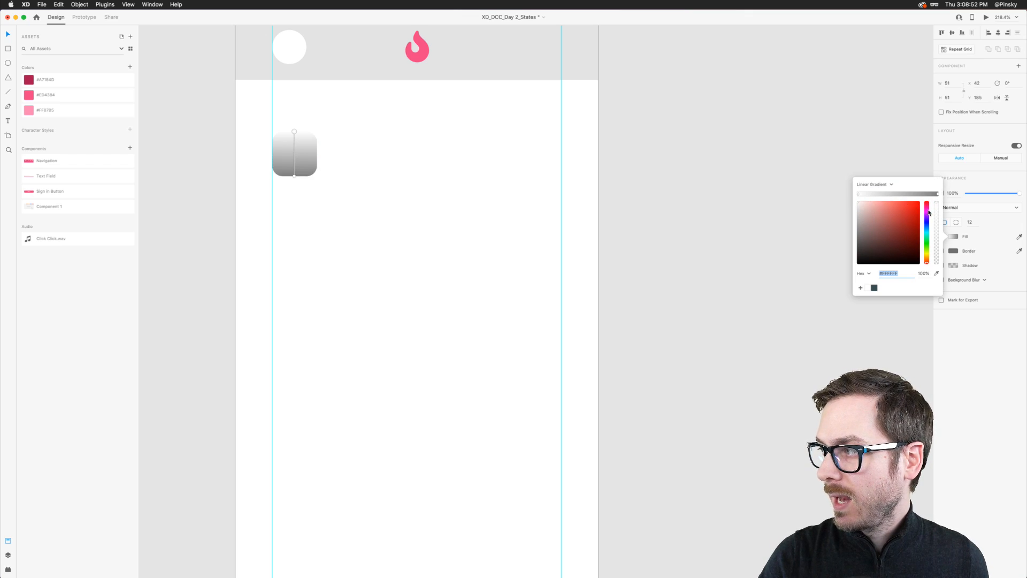
left_click(927, 227)
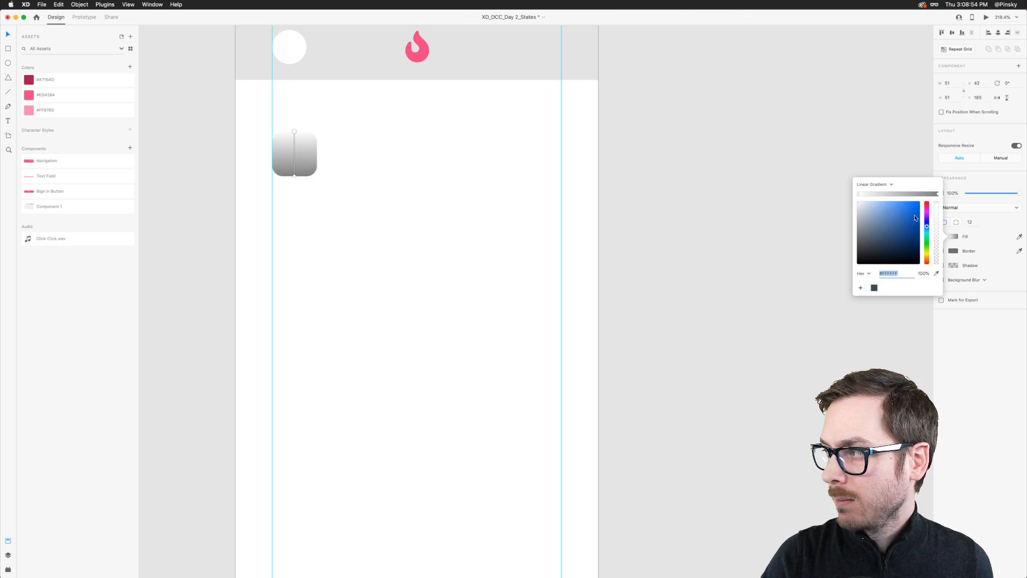
left_click(901, 202)
left_click_drag(927, 228, 927, 229)
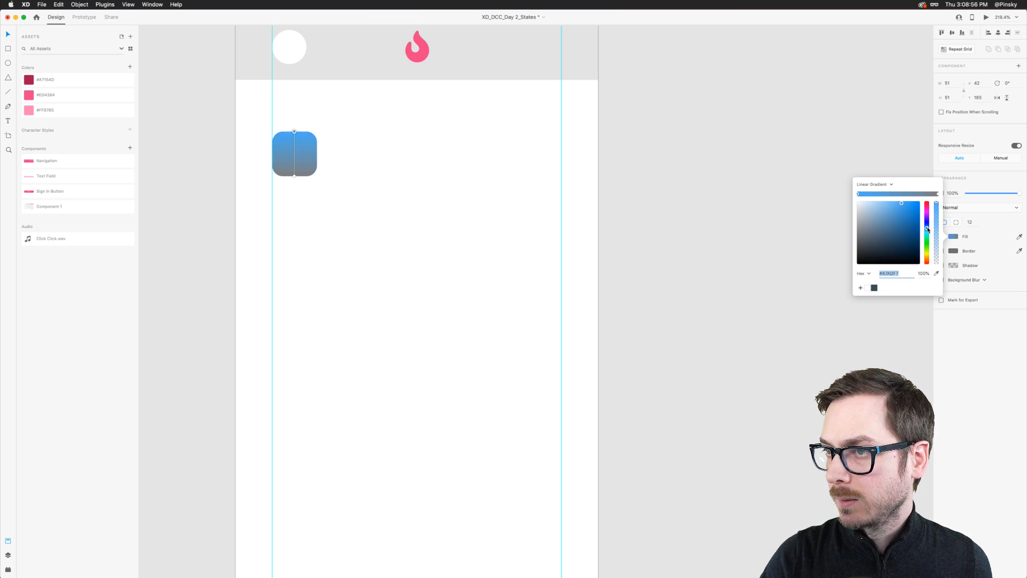
Color the lower stop of the tile's gradient a deeper, more saturated blue
left_click(937, 194)
left_click(928, 227)
mouse_move(912, 217)
left_mouse_down()
mouse_move(916, 210)
mouse_move(915, 244)
mouse_move(918, 209)
left_mouse_up()
left_click(928, 228)
left_click(969, 344)
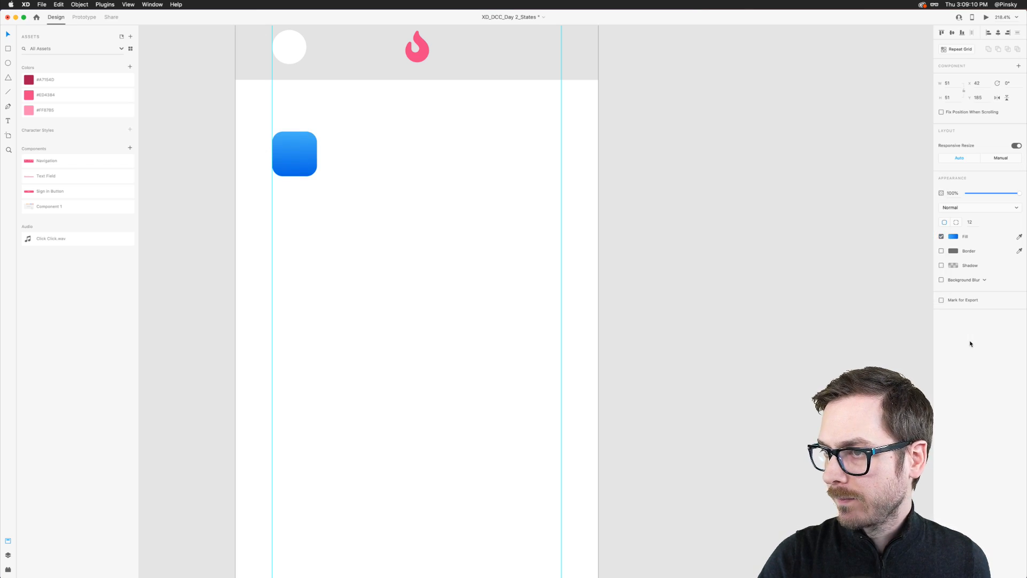
Add the letter J as text on the blue gradient tile
left_click(293, 163)
type("J")
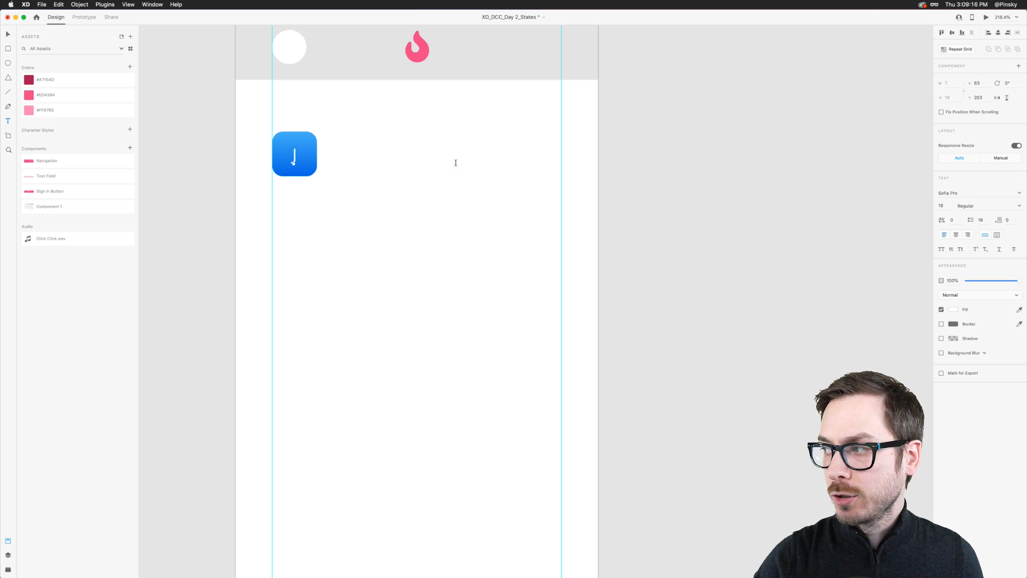
left_click(974, 194)
type("jun")
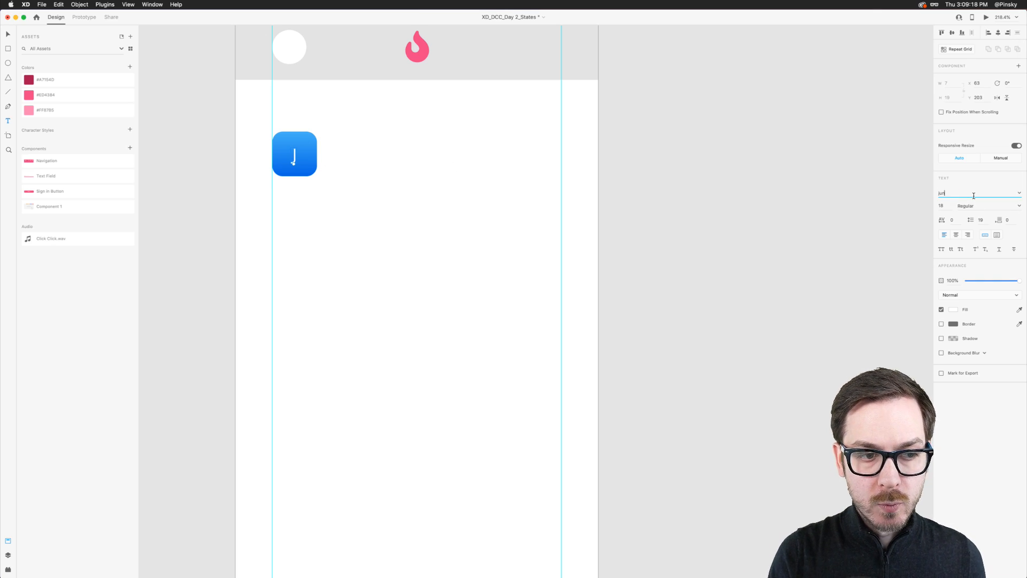
key("Escape")
Set the J's font to Dunbar Tall and enlarge it to size 36
left_click(973, 195)
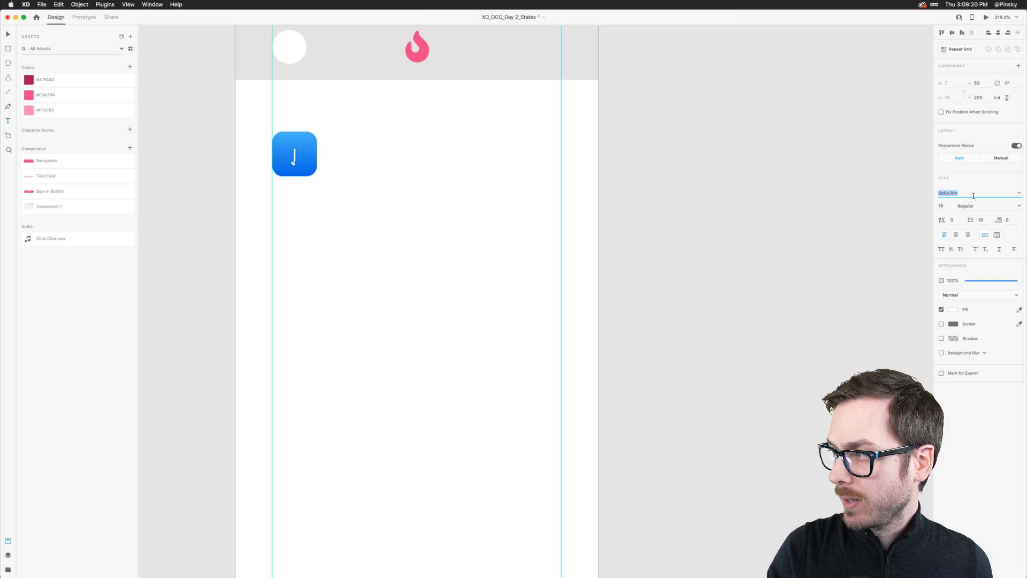
type("Dun")
key("Down")
key("Return")
left_click_drag(295, 162, 293, 184)
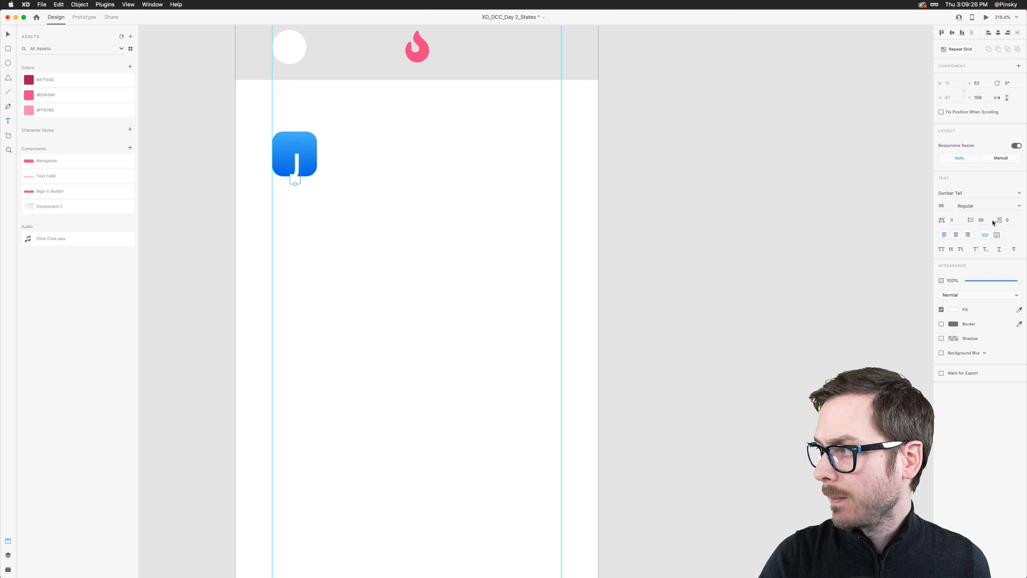
Make the J Bold and center it inside the blue tile
left_click(1019, 206)
left_click(981, 229)
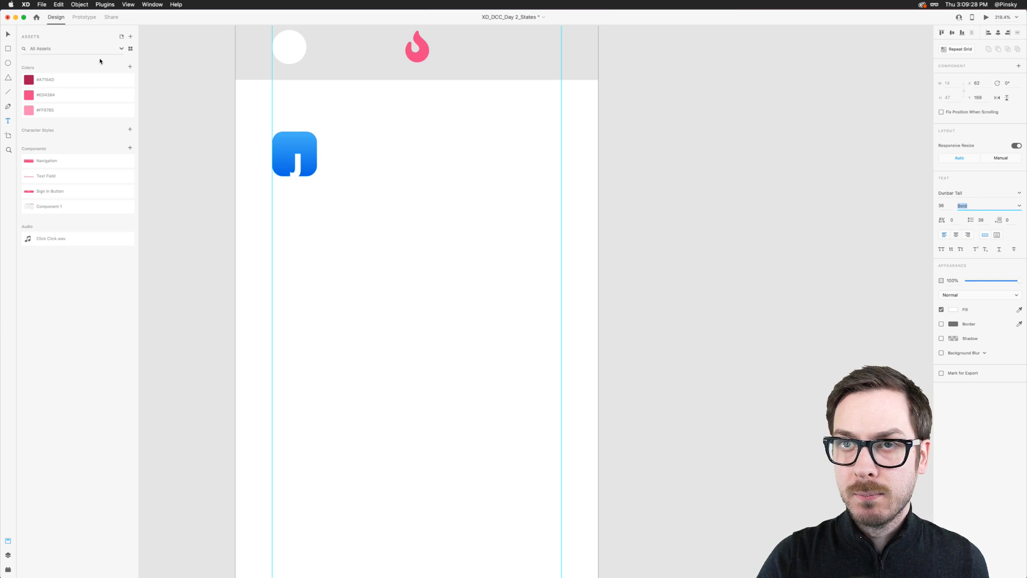
left_click_drag(303, 169, 297, 155)
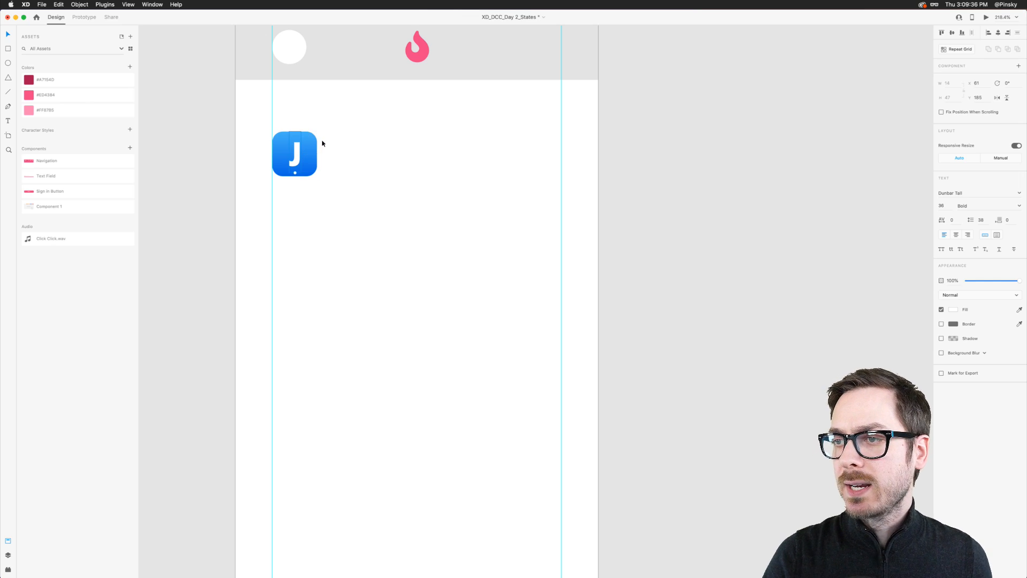
left_click(335, 120)
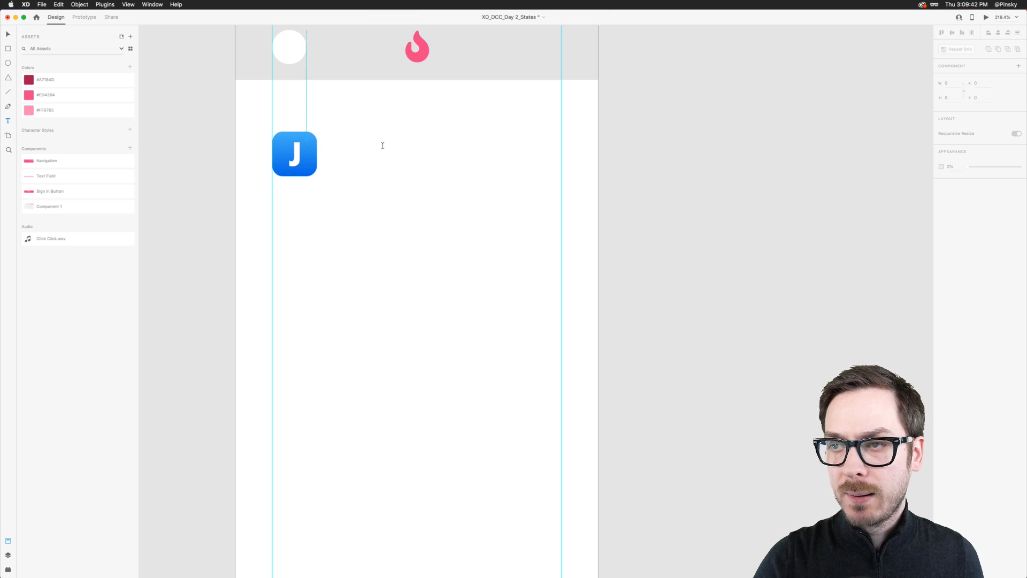
Add a text with the placeholder full name beside the blue tile and color it dark gray 404040
left_click(328, 148)
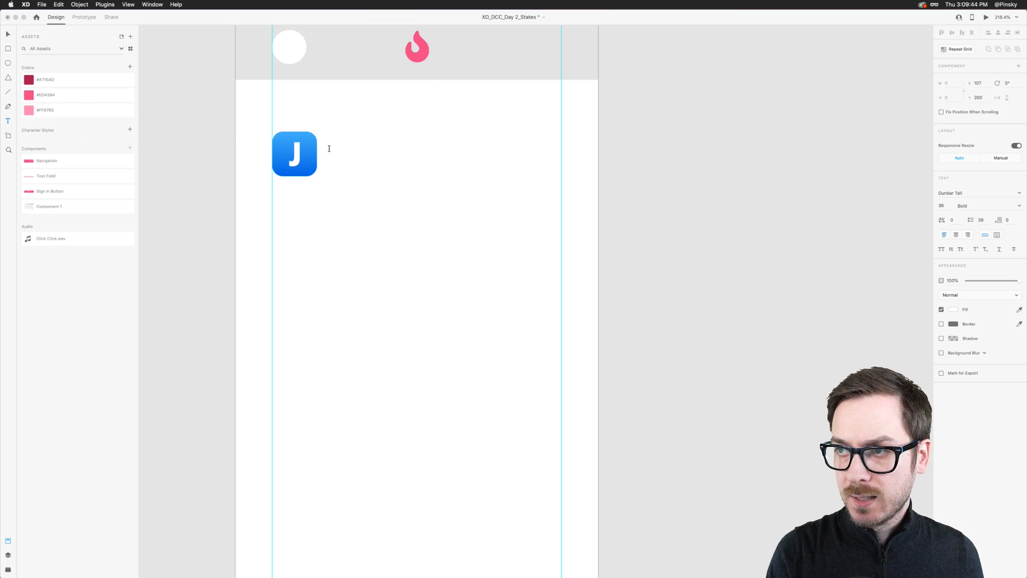
key("Escape")
left_click(956, 311)
type("404040")
key("Return")
key("Escape")
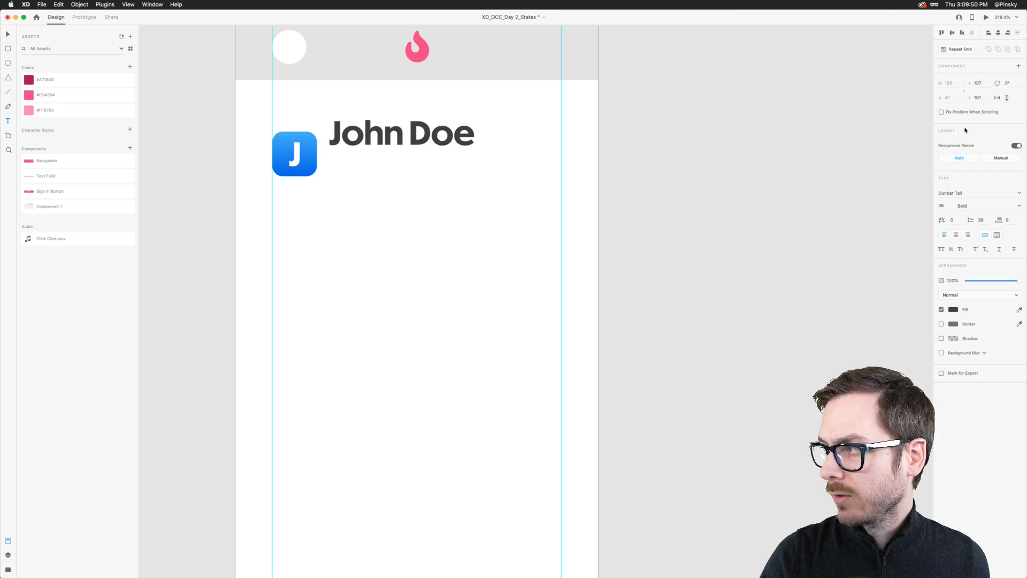
Scale the name text down to size 13 beside the tile and set its font to Sofia Pro
left_click(948, 193)
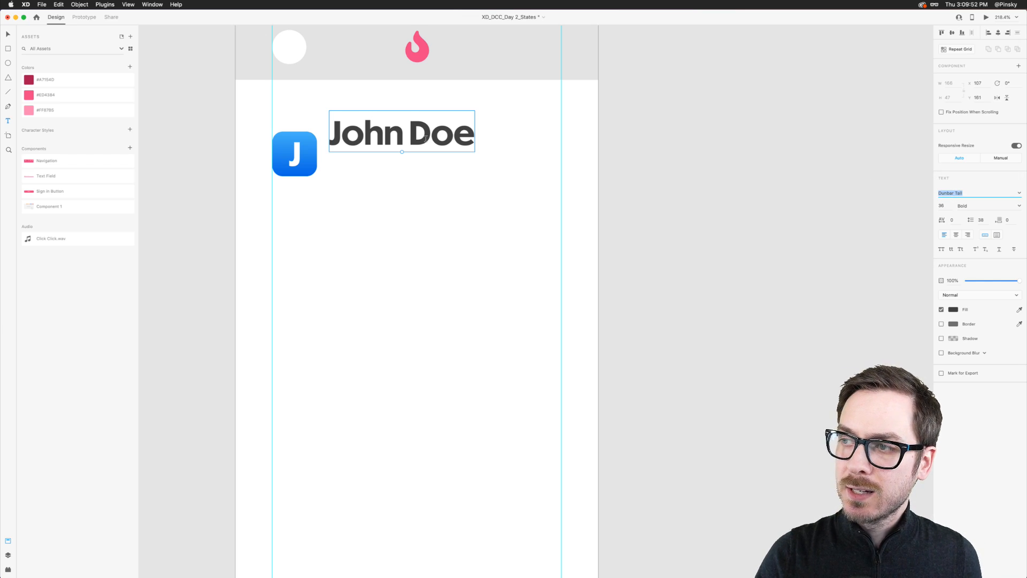
left_click_drag(402, 152, 347, 142)
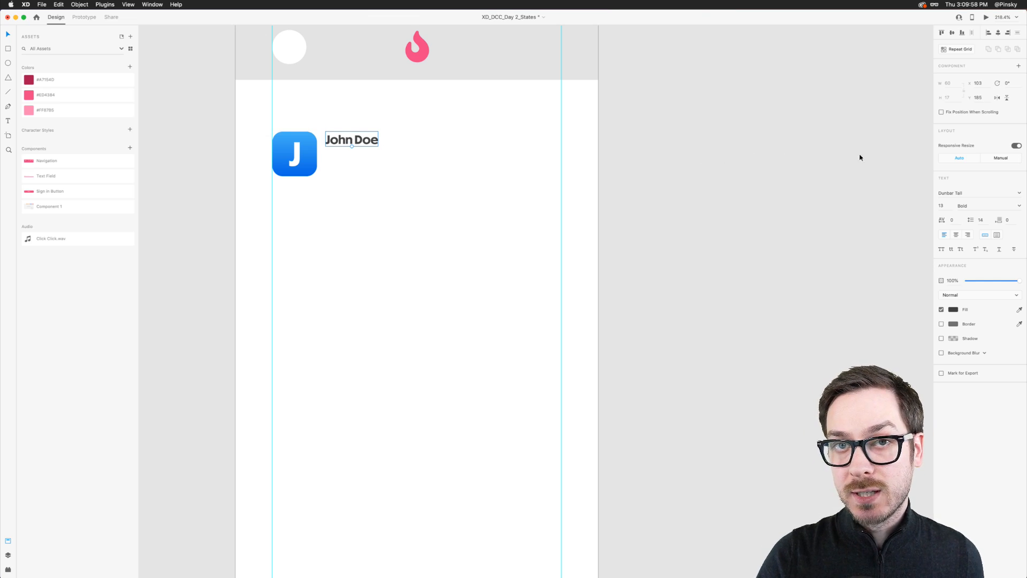
left_click(967, 193)
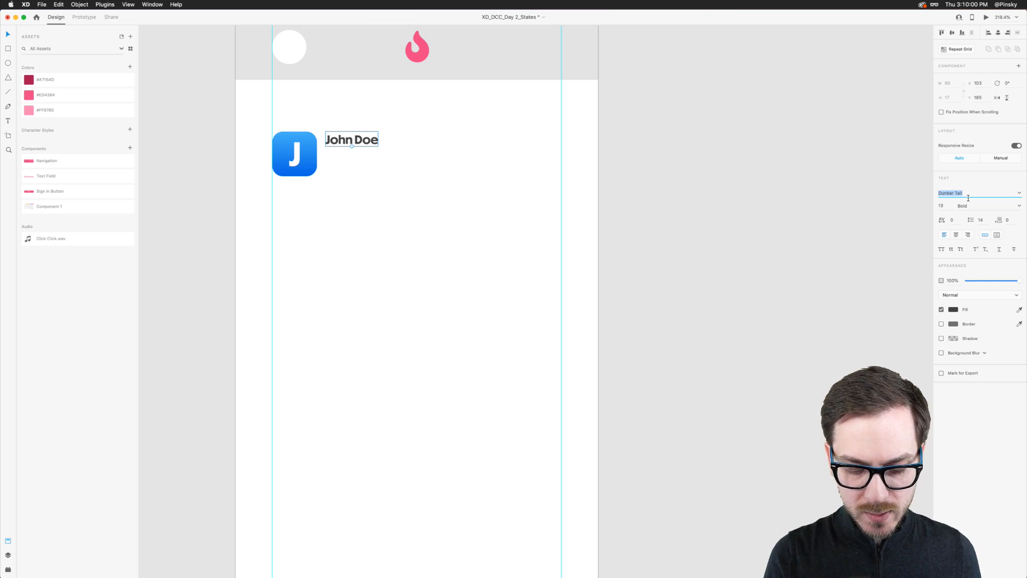
type("Sofia Pro")
key("Return")
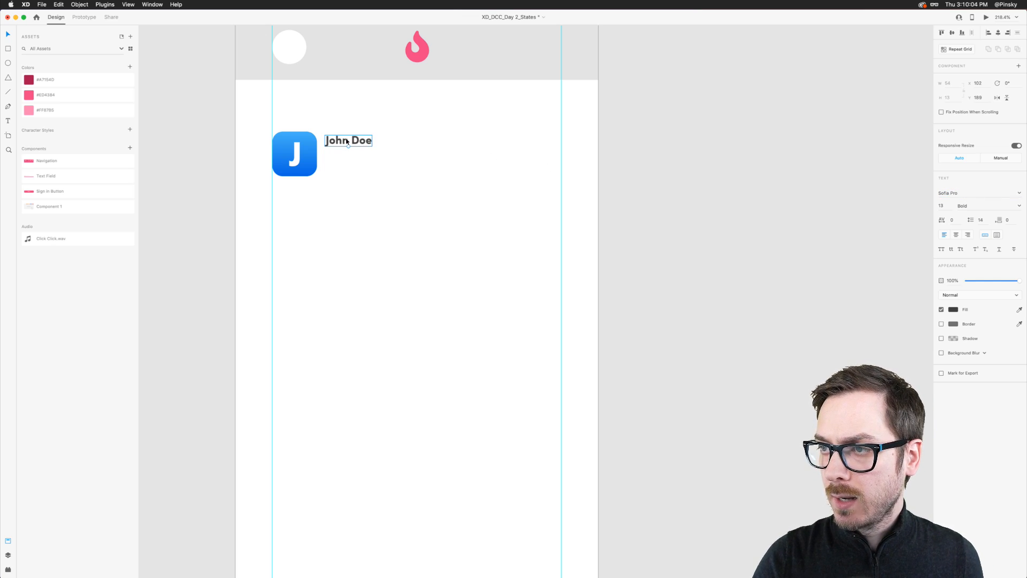
Nudge the name text to X 109 and Y 165, level with the tile's top edge
key("Right")
key("Right")
key("alt")
key("Right")
key("Right")
key("Right")
key("Right")
key("Right")
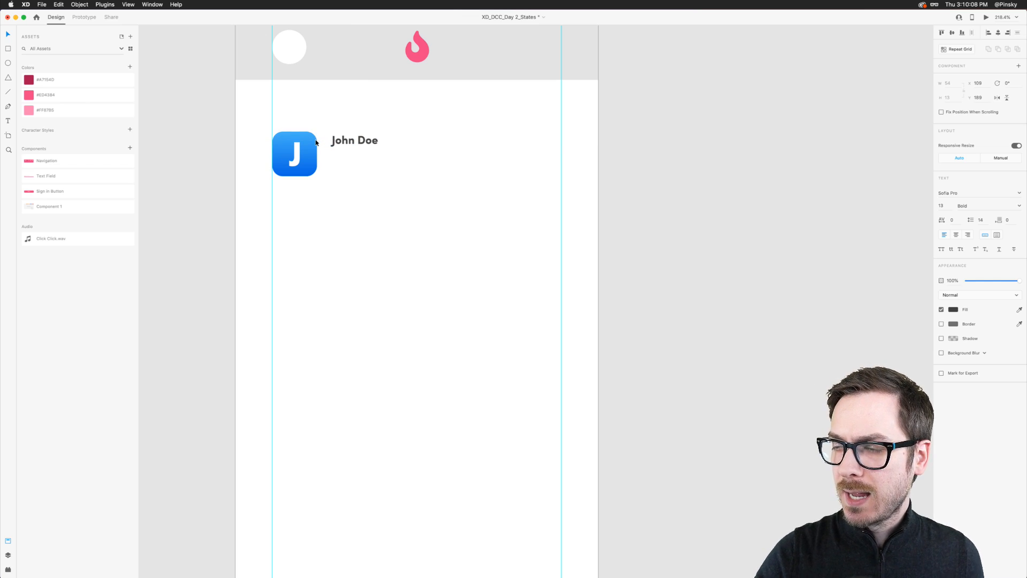
scroll(339, 122, "down", 5)
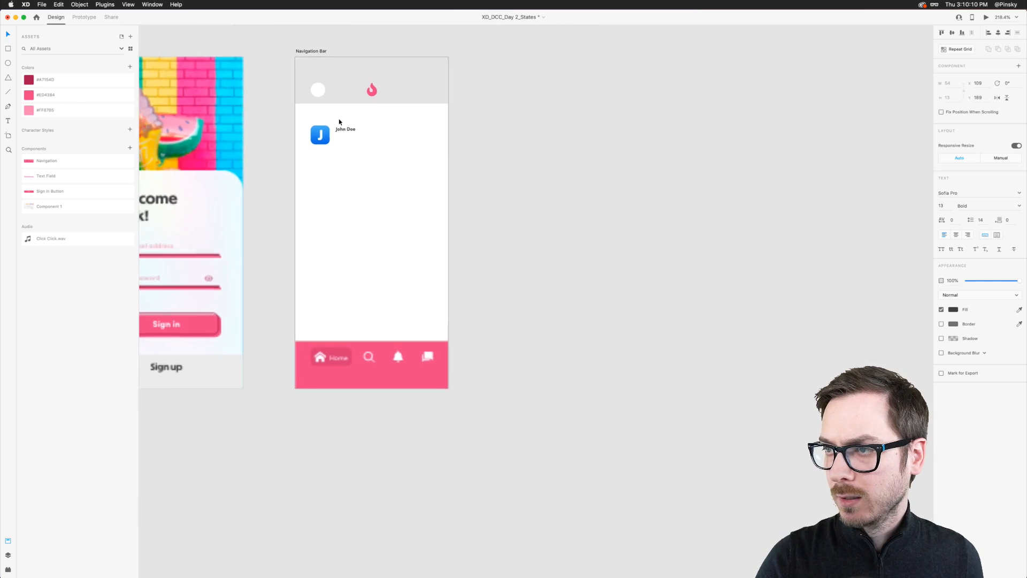
scroll(339, 122, "up", 6)
key("Up")
key("Up")
key("Up")
key("Up")
Duplicate the name text just below and make the copy area text, about 262 by 34, reaching the right margin guide and the tile's bottom
left_click_drag(339, 142, 338, 162)
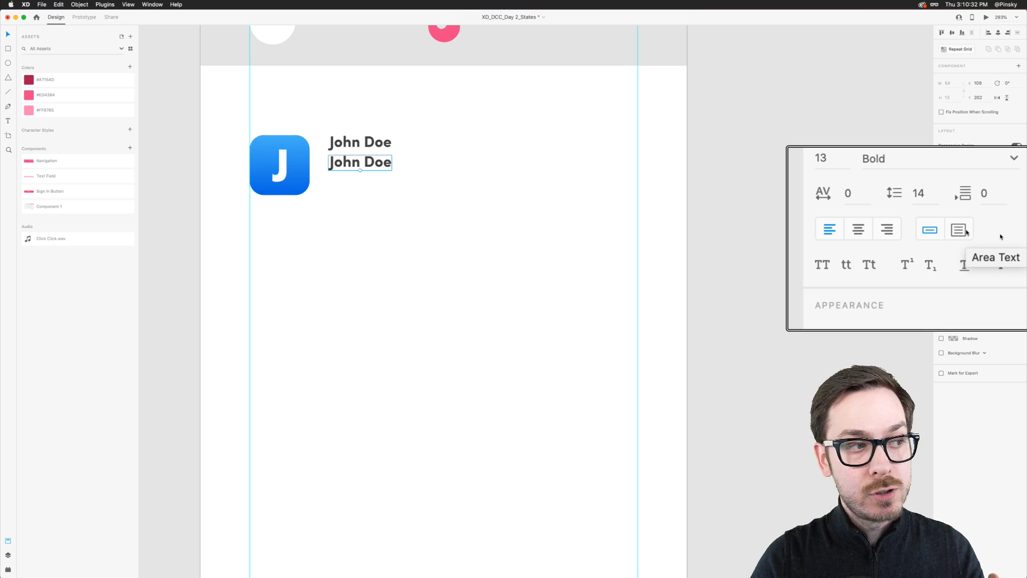
left_click(999, 235)
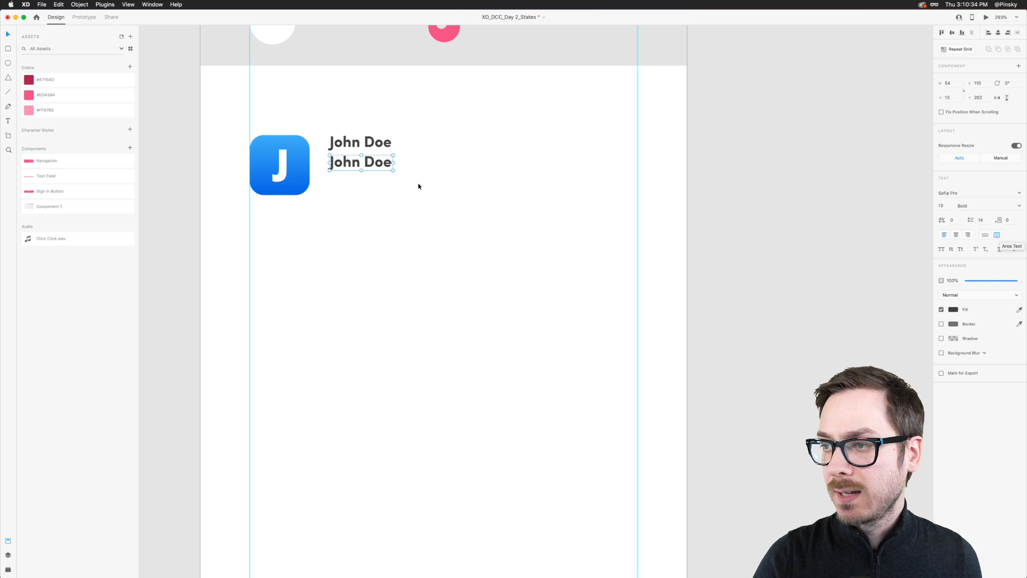
left_click_drag(393, 162, 638, 178)
left_click_drag(482, 170, 482, 196)
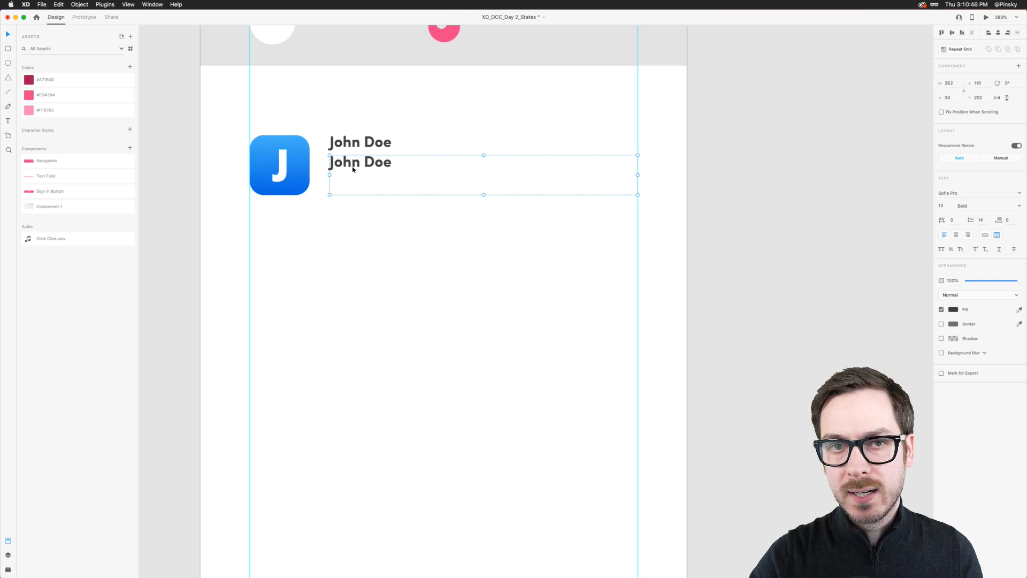
Set the area text below the name to Regular weight and font size 10
left_click(1019, 206)
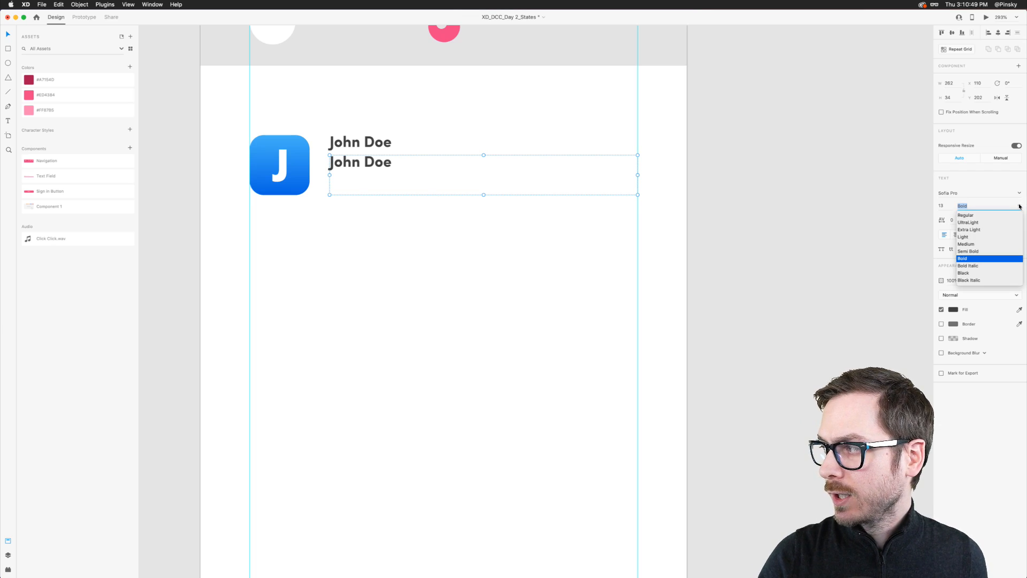
left_click(971, 215)
left_click(947, 206)
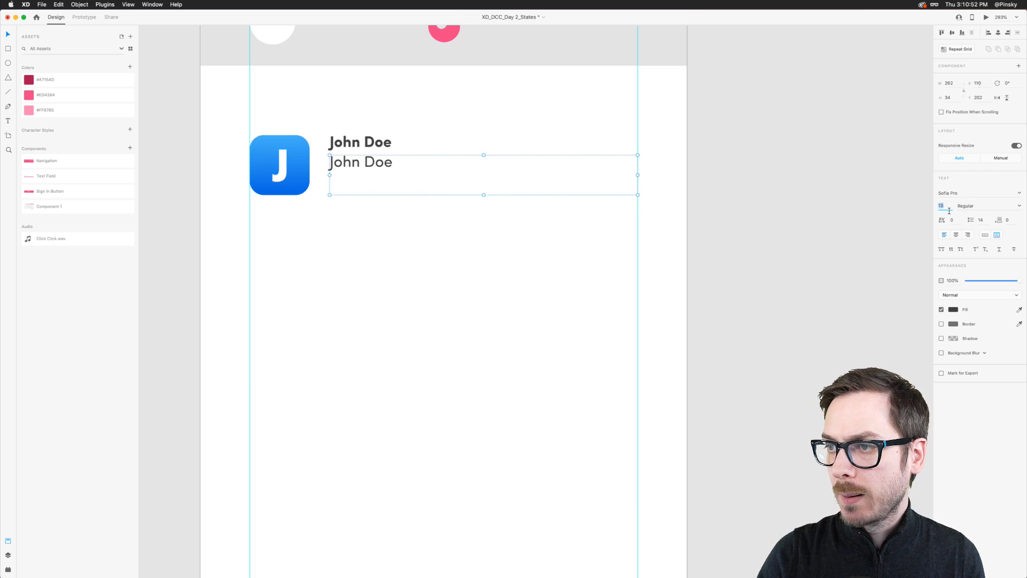
type("11")
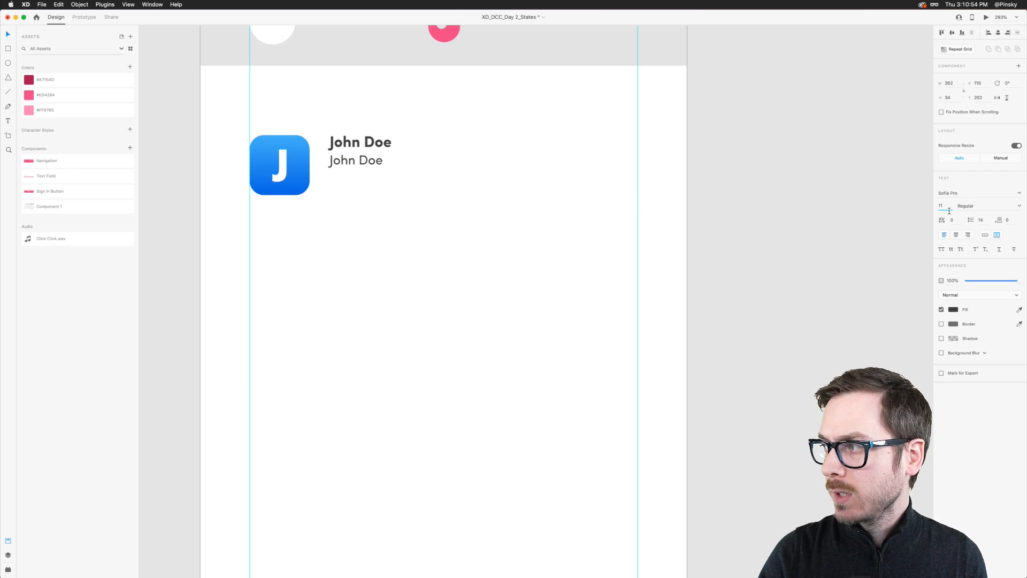
key("Down")
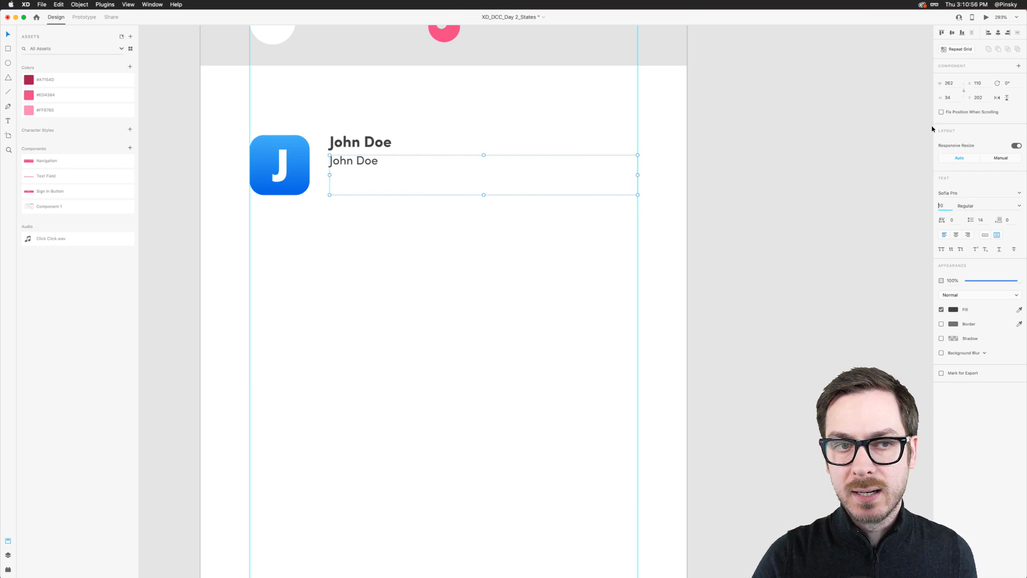
Preview the screen and compare the text sizes beside the tile with the design
left_click(987, 17)
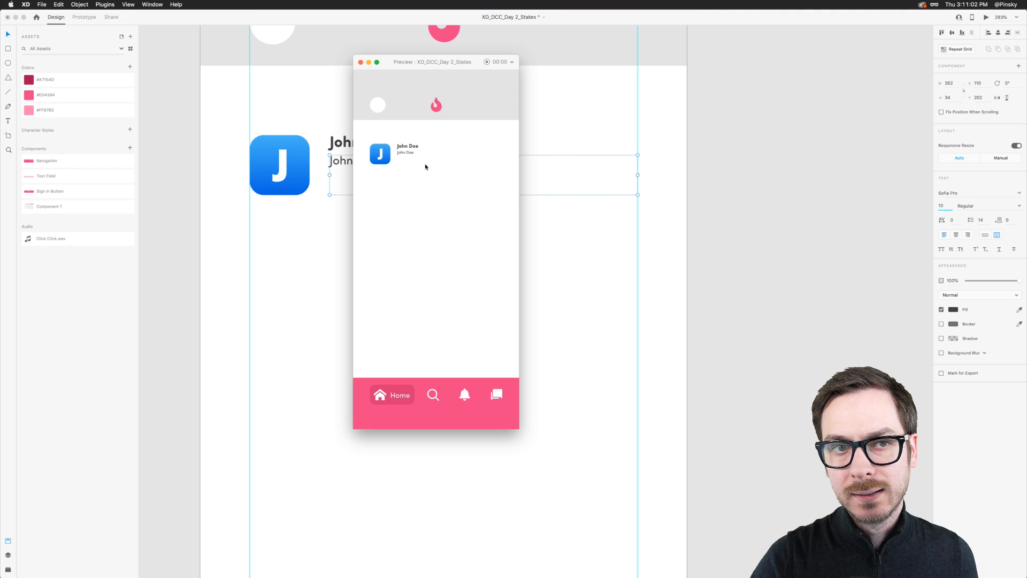
key("super+w")
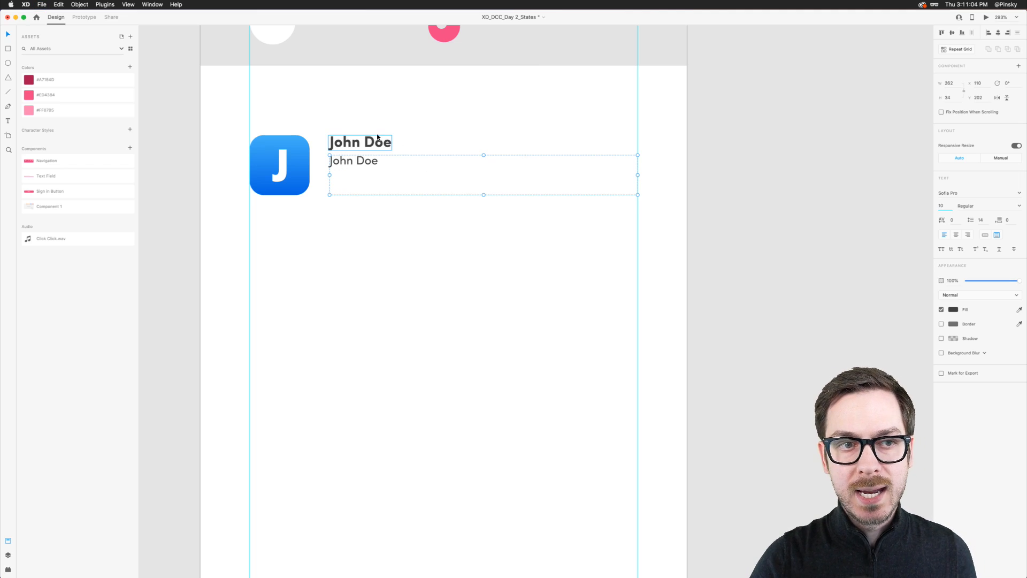
scroll(377, 137, "up", 5)
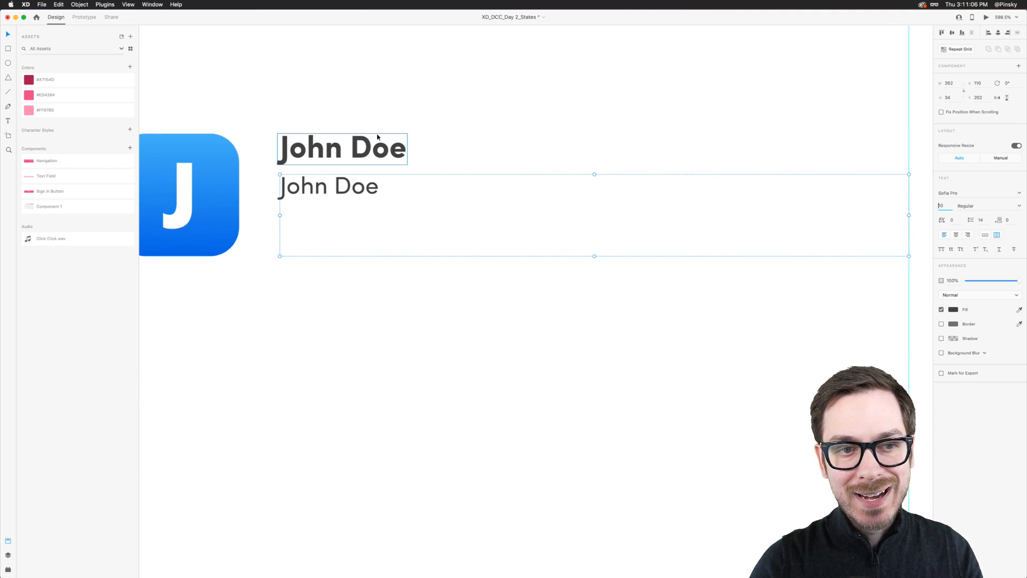
scroll(377, 138, "left", 2)
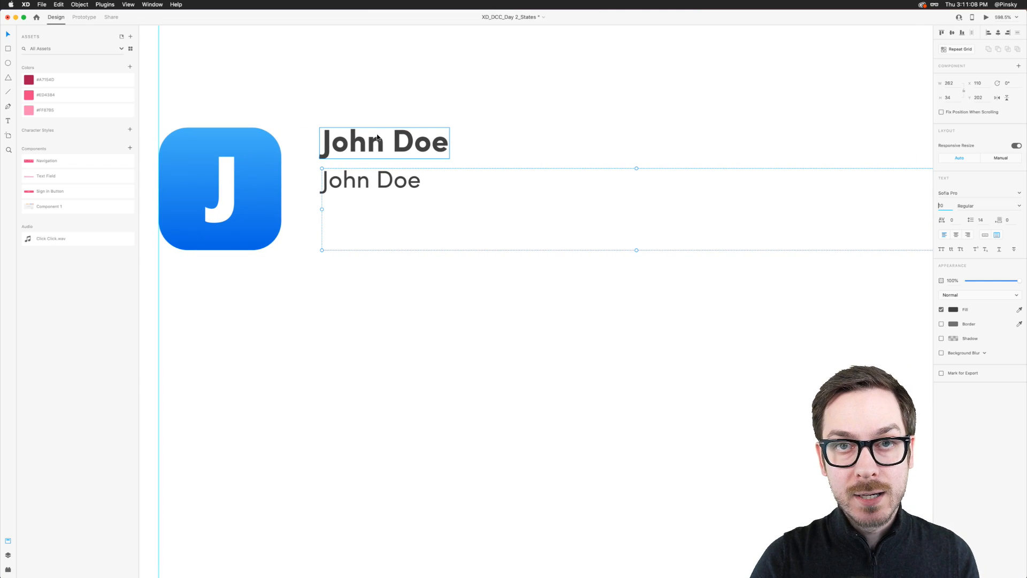
left_click(986, 17)
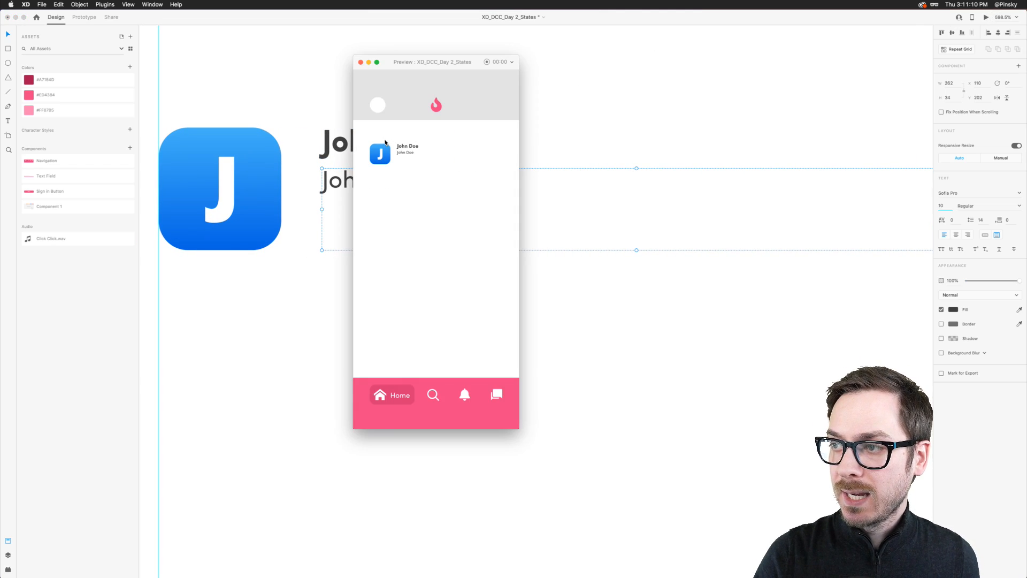
left_click(348, 176)
Increase the bold name text's font size to 16
left_click(369, 143)
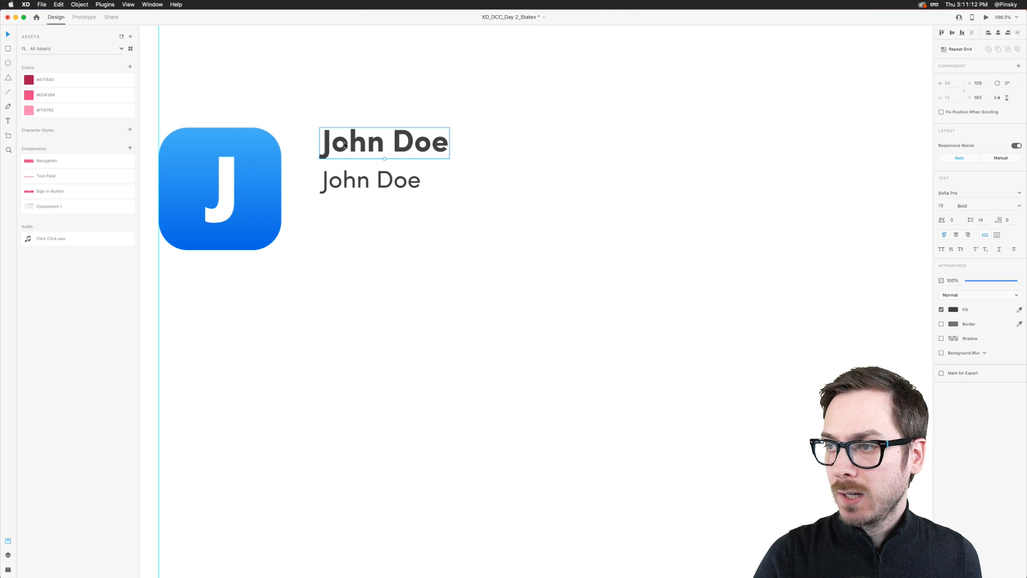
left_click(946, 207)
key("Up")
key("Up")
key("Up")
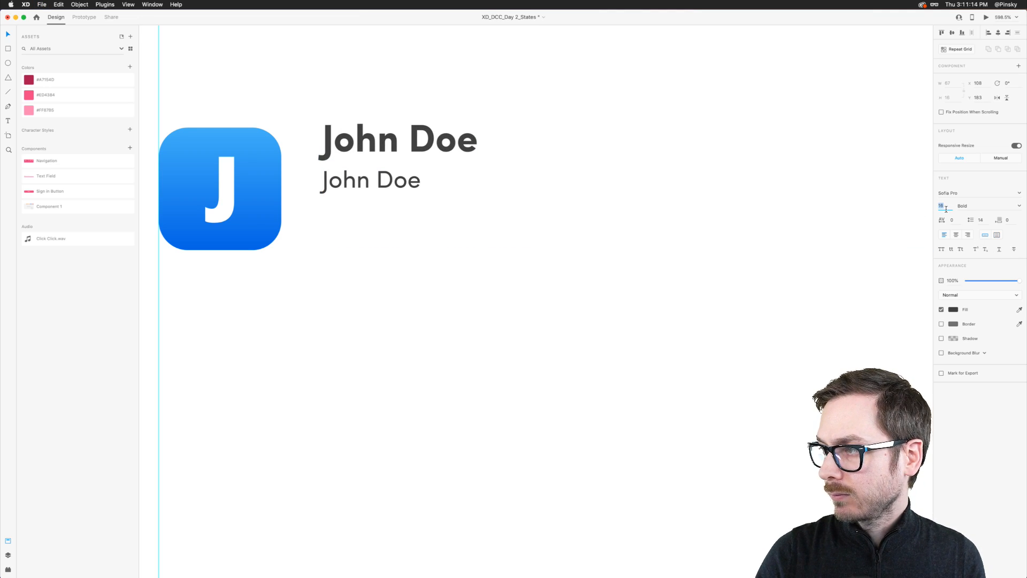
Set the font size of the area text below the bold name to 12 and preview the screen
left_click(383, 190)
left_click(942, 205)
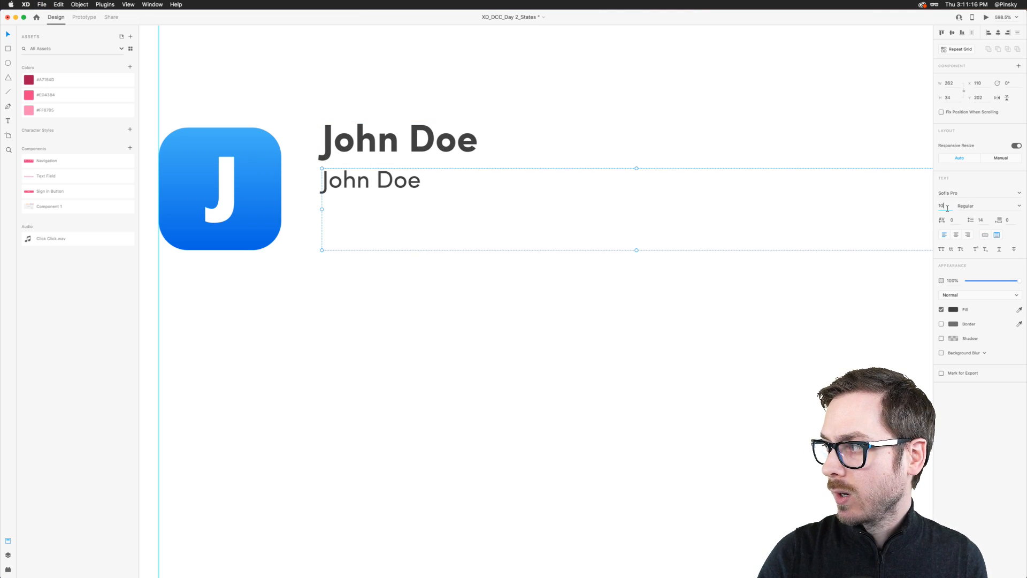
key("Up")
key("Up")
left_click(986, 18)
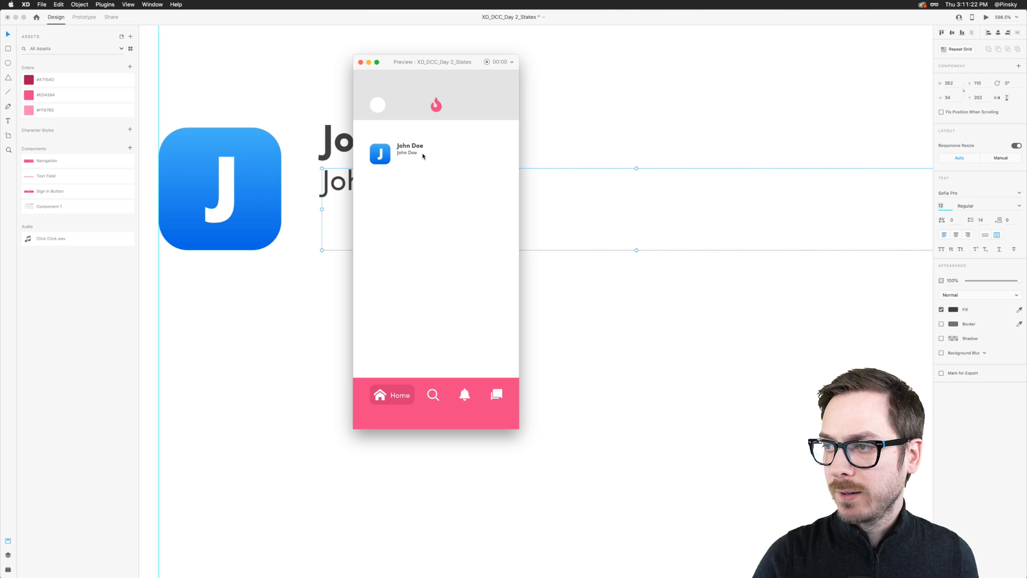
Move the bold name text slightly down and the area text below it down to Y 206
left_click(345, 143)
left_click(345, 143)
left_click_drag(345, 181, 345, 191)
Replace the area text with "Currently designing for the Daily Creative Challenge in Adobe XD."
double_click(366, 193)
type("Currently ")
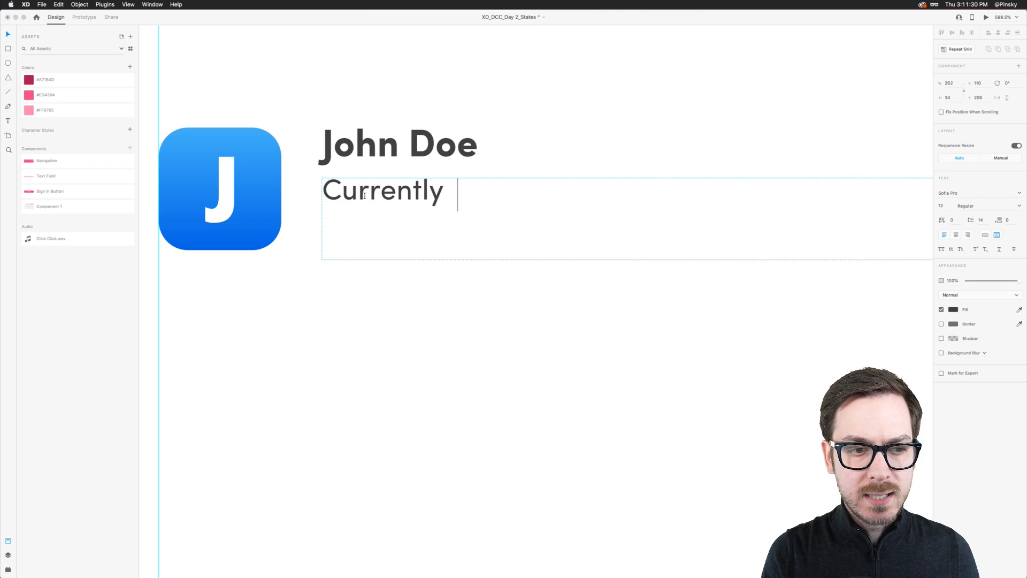
type("designing for the Daily C")
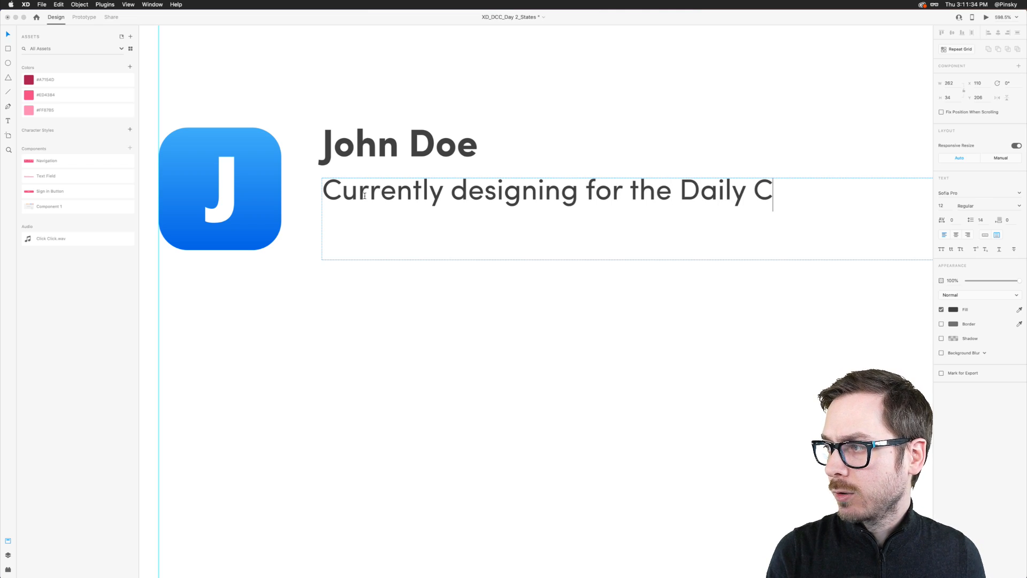
type("reative Chal")
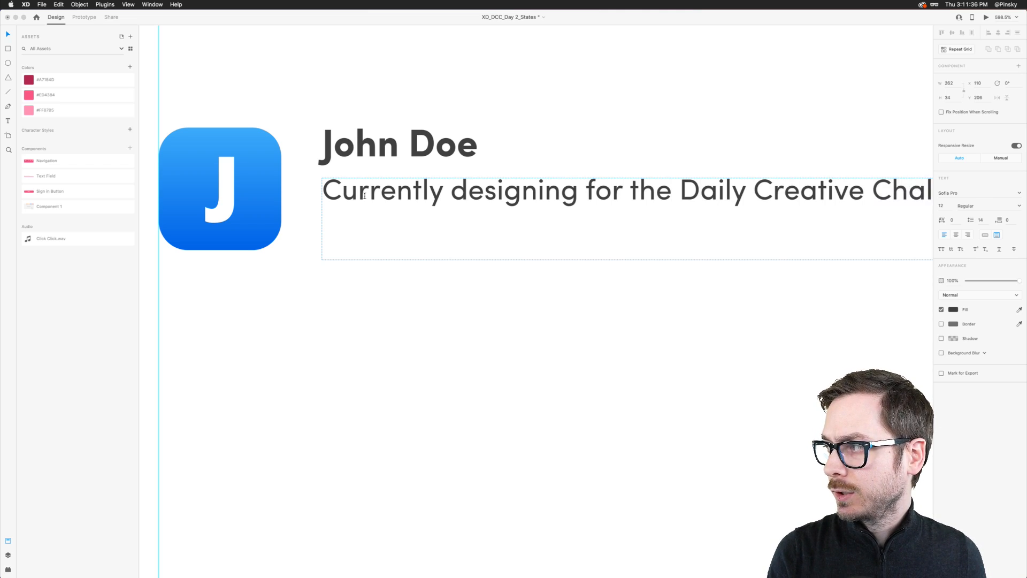
type("lenge in Adobe XD.")
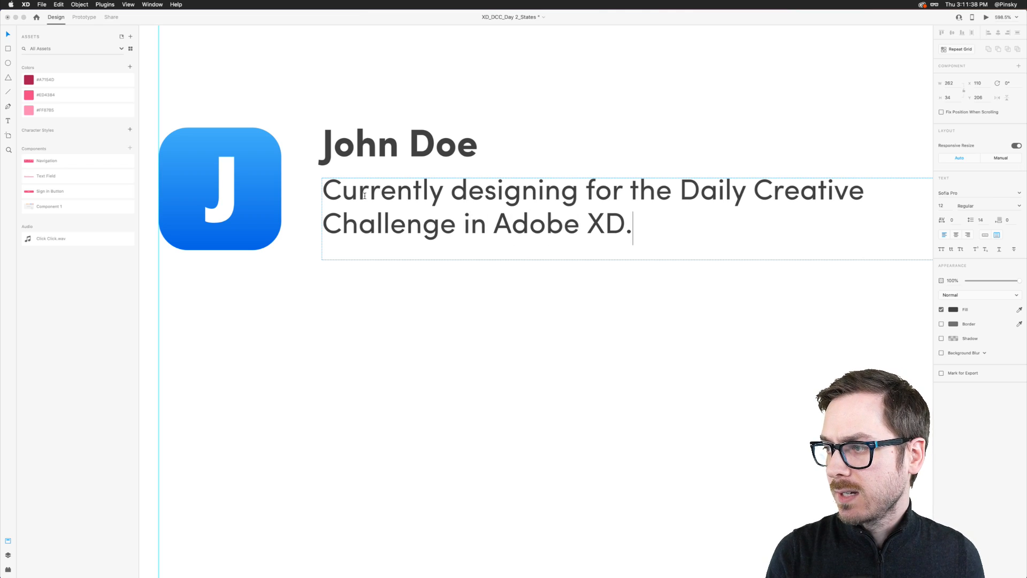
key("Escape")
Fit the area text box to the height of its two lines, about 26
scroll(393, 220, "down", 5)
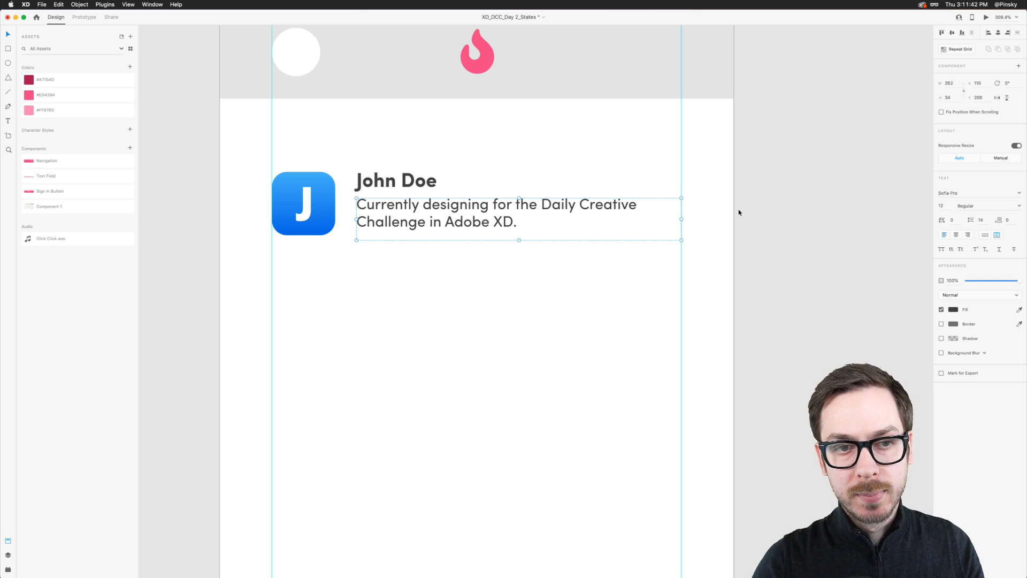
left_click(749, 217)
scroll(418, 200, "up", 3)
left_click(378, 210)
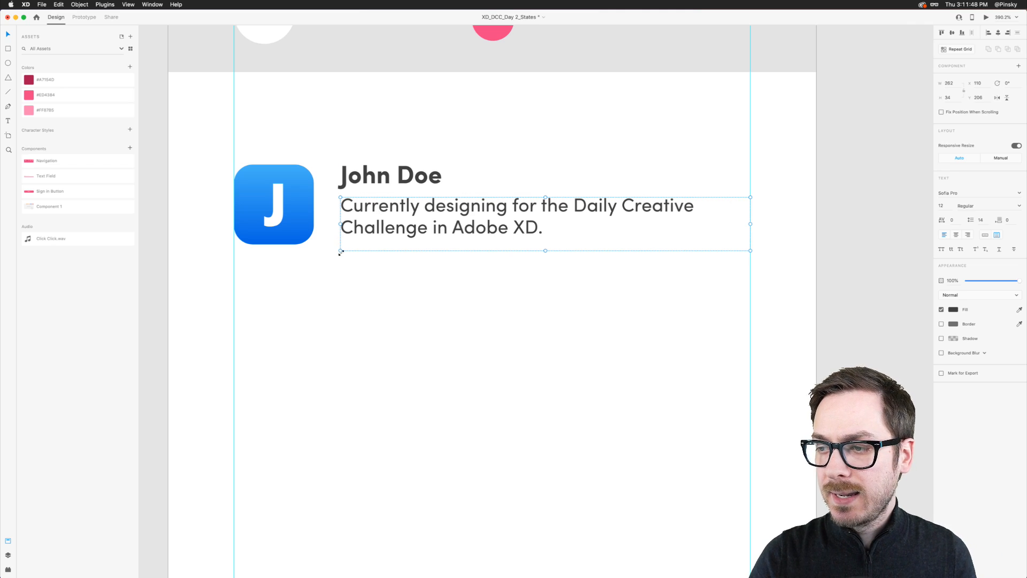
double_click(546, 251)
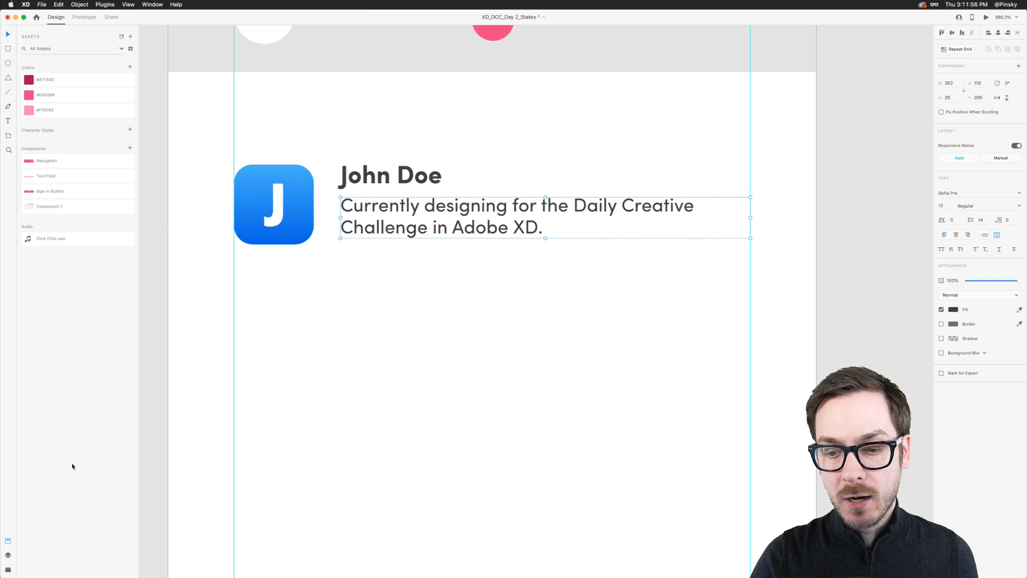
Search the icon plugin for "chat" and "message", and insert the Feather message-circle icon
left_click(8, 570)
double_click(55, 75)
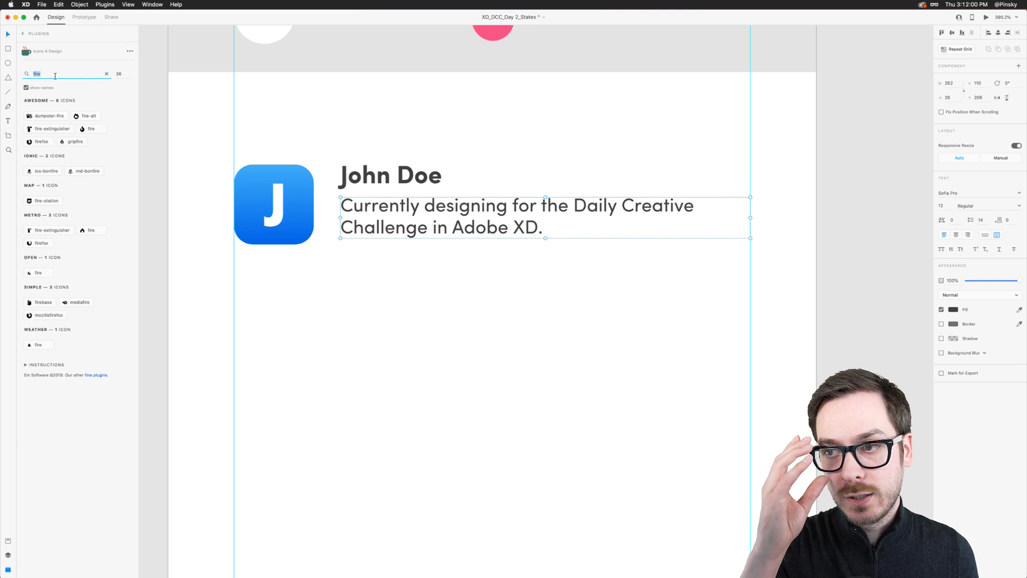
type("chat")
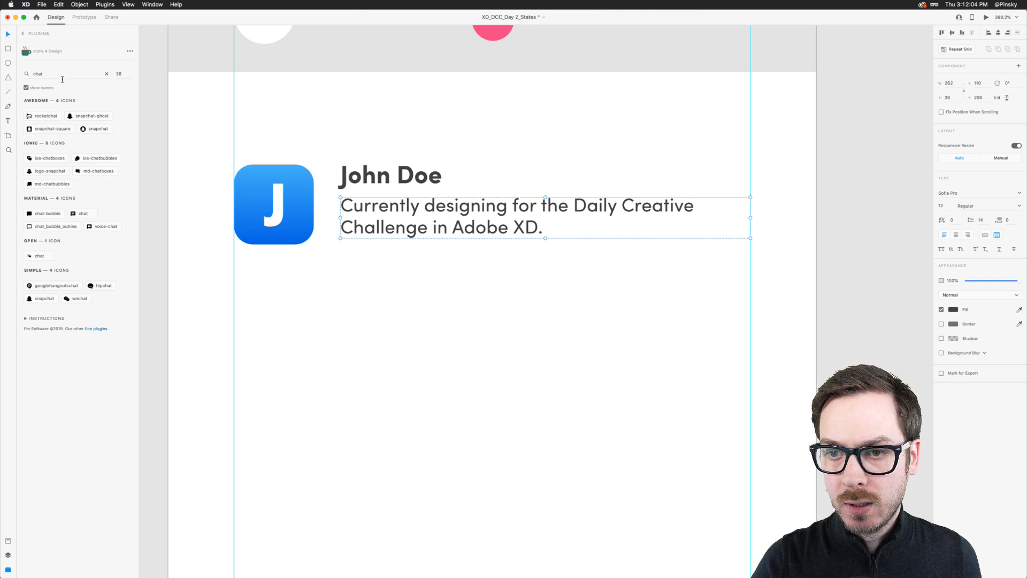
double_click(48, 75)
type("message")
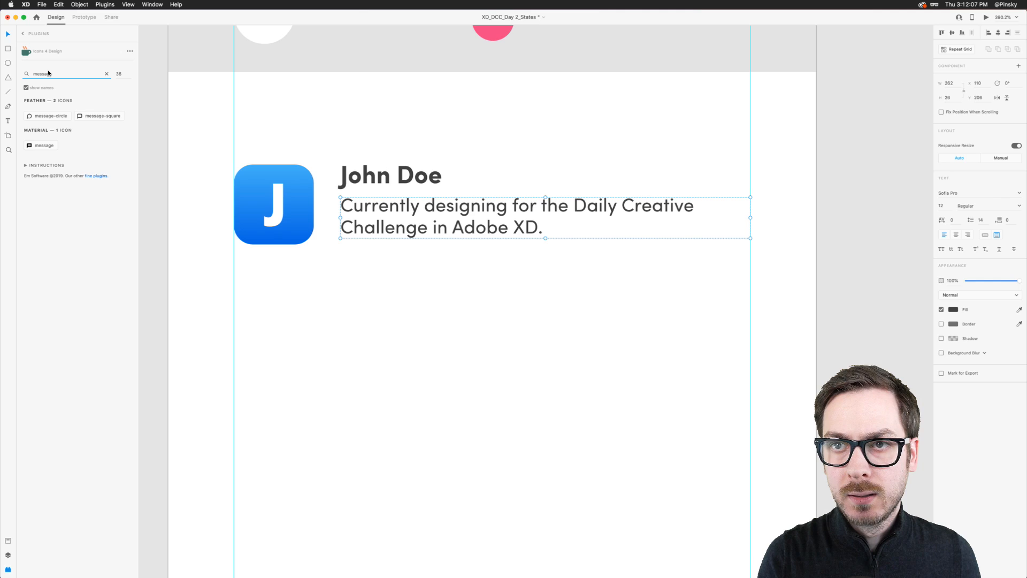
double_click(48, 74)
left_click(48, 73)
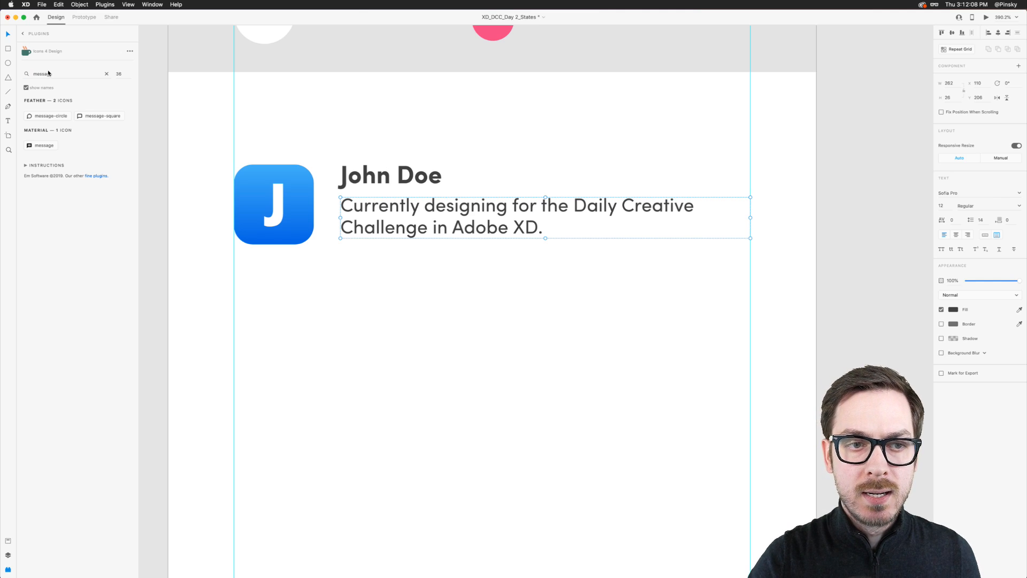
left_click(53, 116)
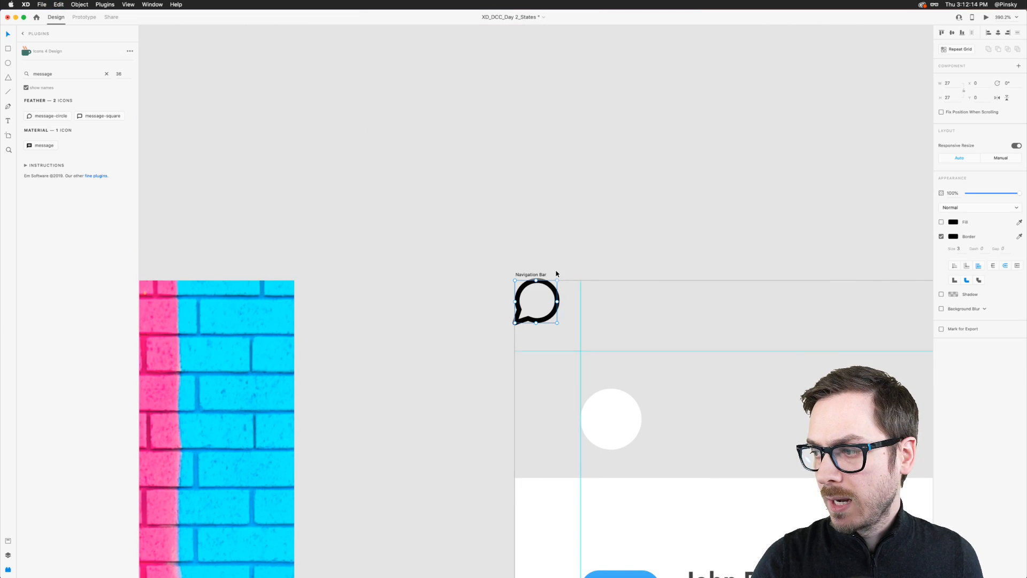
Place the message icon below the area text and scale it down to about 15 by 15
scroll(555, 273, "down", 3)
scroll(556, 273, "right", 2)
left_click_drag(423, 119, 526, 373)
scroll(535, 305, "down", 4)
scroll(535, 305, "right", 2)
left_click_drag(530, 408, 512, 391)
Set the message icon's border size to 2 and nudge the icon up to Y 240
left_click(961, 252)
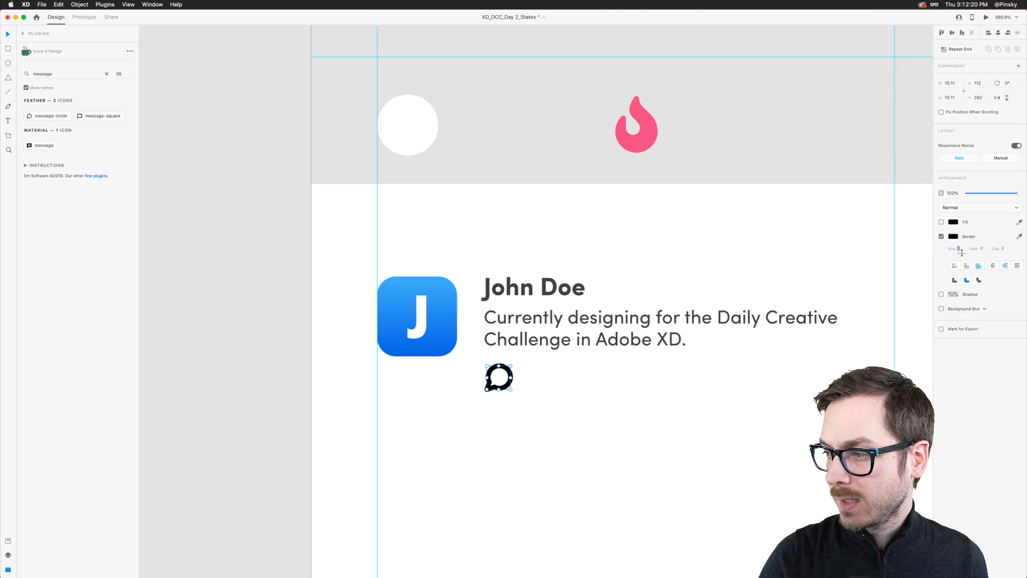
type("2")
key("Return")
scroll(521, 313, "down", 3)
scroll(522, 313, "right", 5)
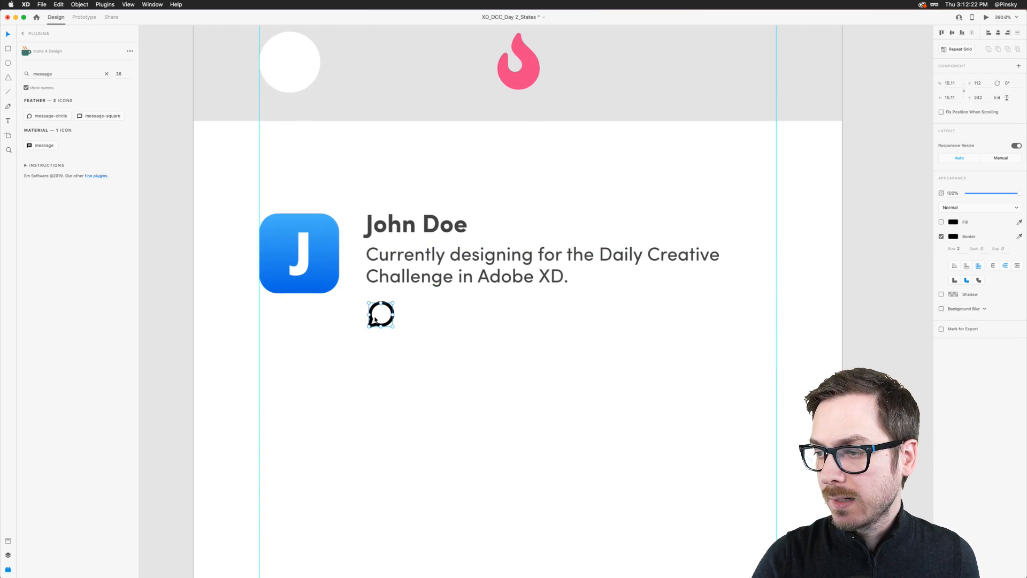
key("Up")
key("Up")
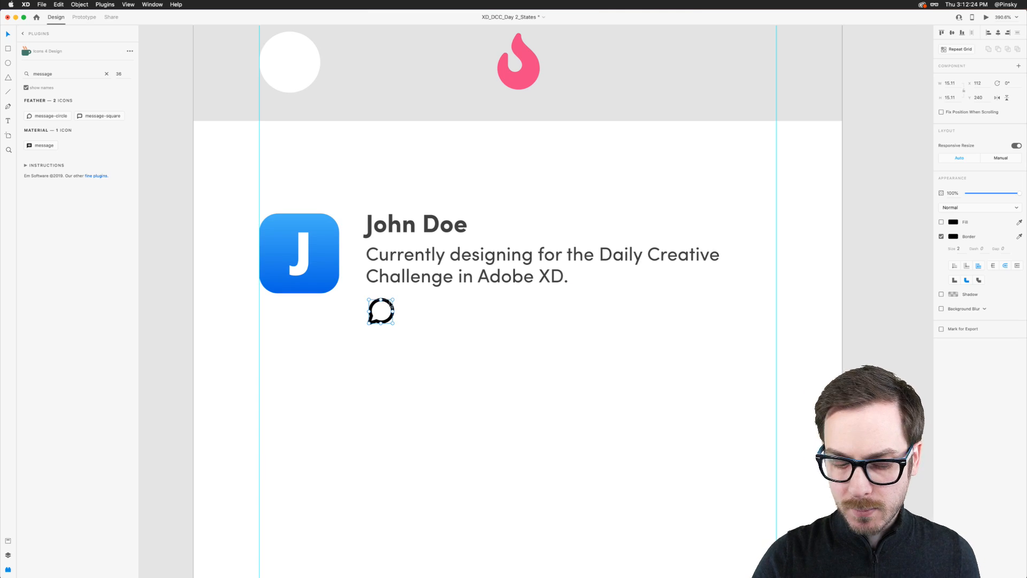
Lower the message icon's opacity to 50% and scale it to about 13 by 13
key("7")
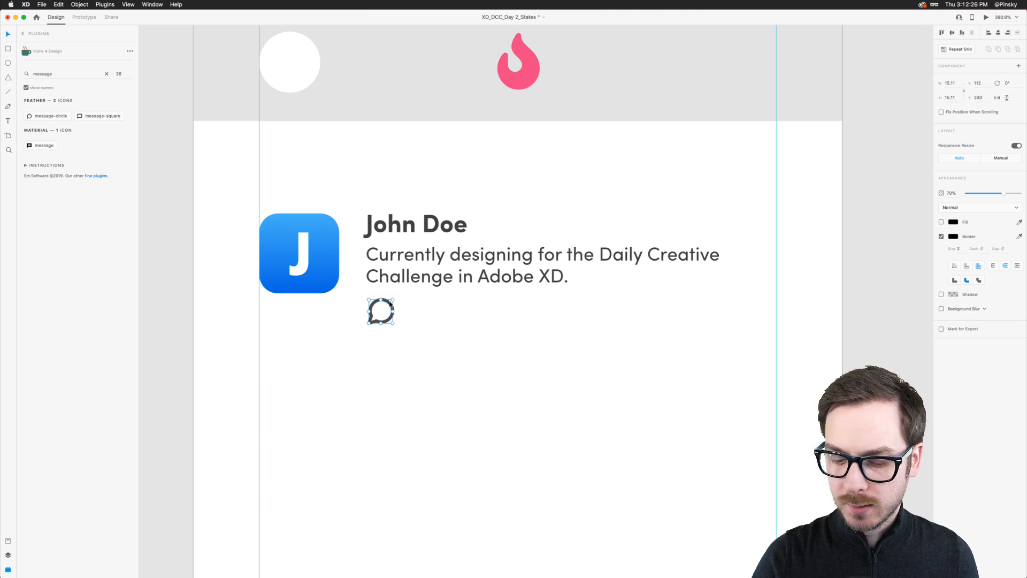
key("5")
left_click_drag(394, 324, 391, 320)
Try a border size of 1 on the message icon and preview the screen
left_click(964, 250)
type("1")
key("Tab")
left_click(986, 16)
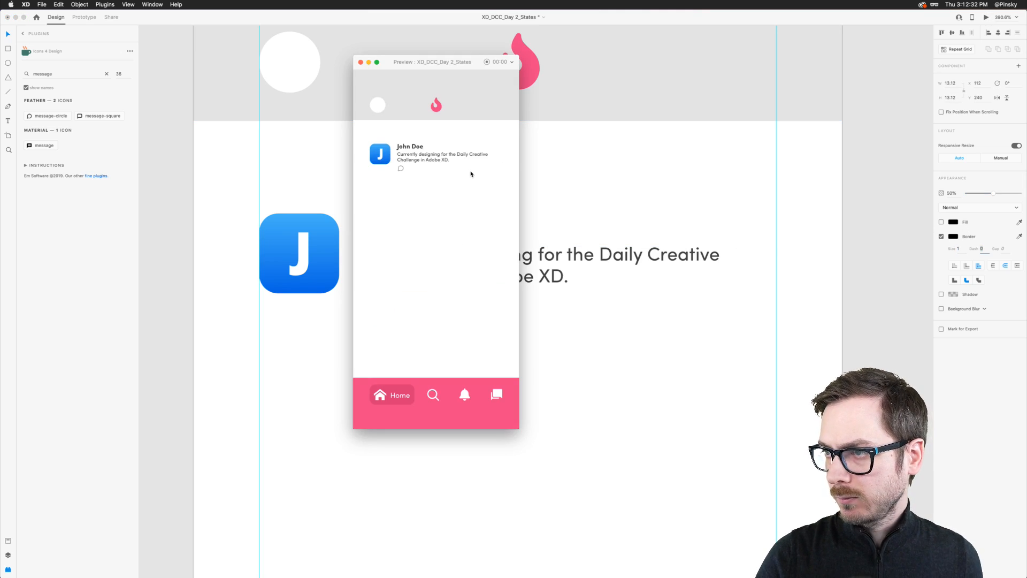
key("super+w")
Set the message icon's border size to 1.5 and check it in the preview
left_click(957, 253)
key("Return")
left_click(958, 252)
type("1.5")
key("super+Return")
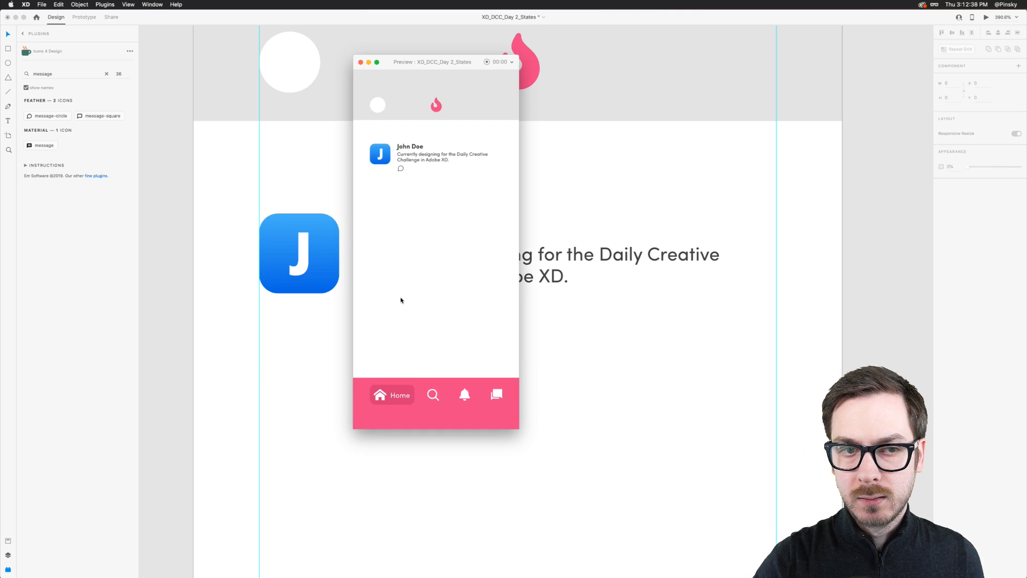
key("super+w")
Align the message icon with the left edge of the area text, at X 110
scroll(409, 288, "down", 3)
scroll(409, 288, "right", 2)
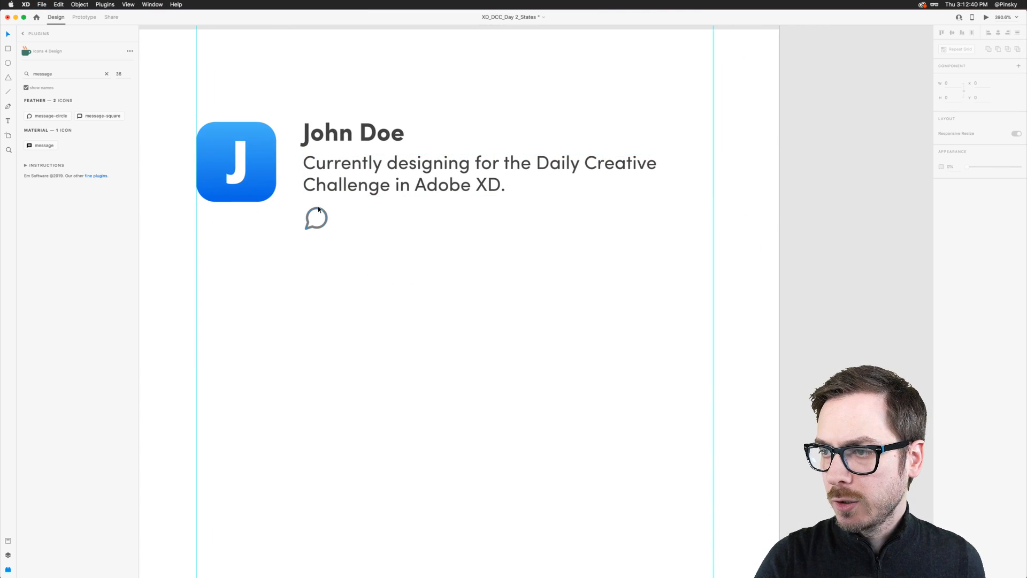
left_click(325, 214)
left_click_drag(325, 214, 321, 211)
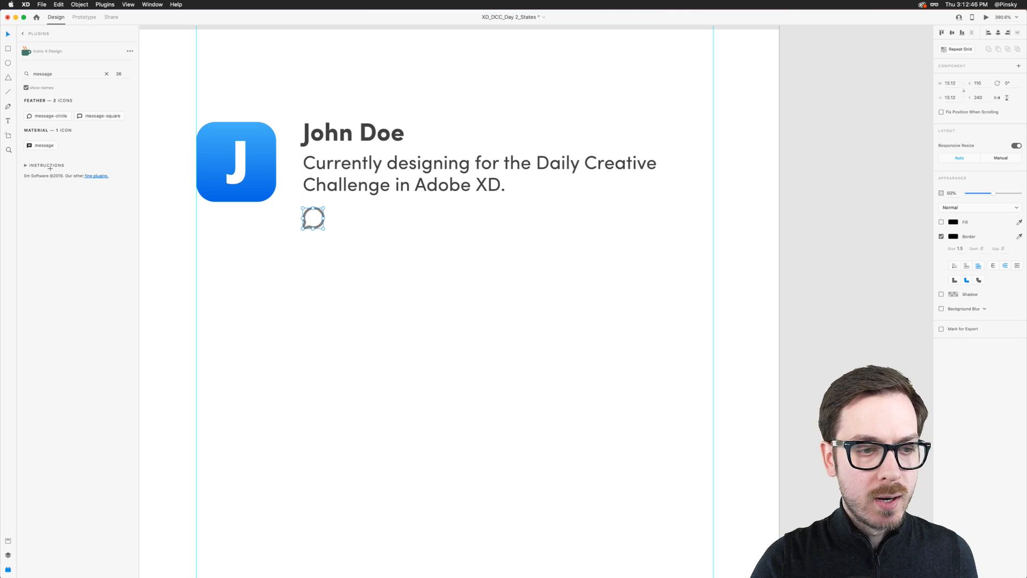
Draw a triangle about 16 by 14 to the right of the message icon with the Polygon tool
double_click(45, 77)
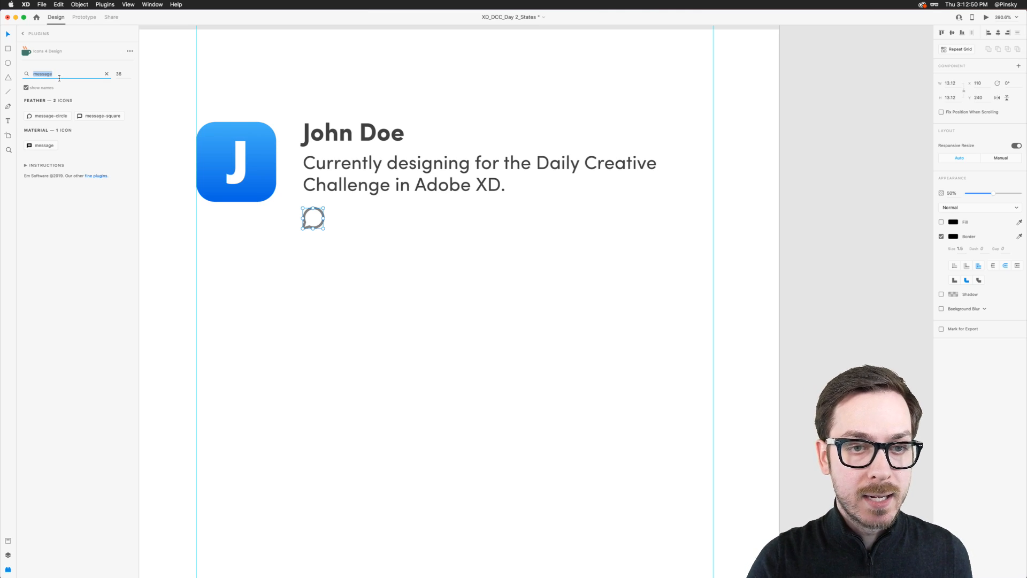
scroll(310, 201, "up", 5)
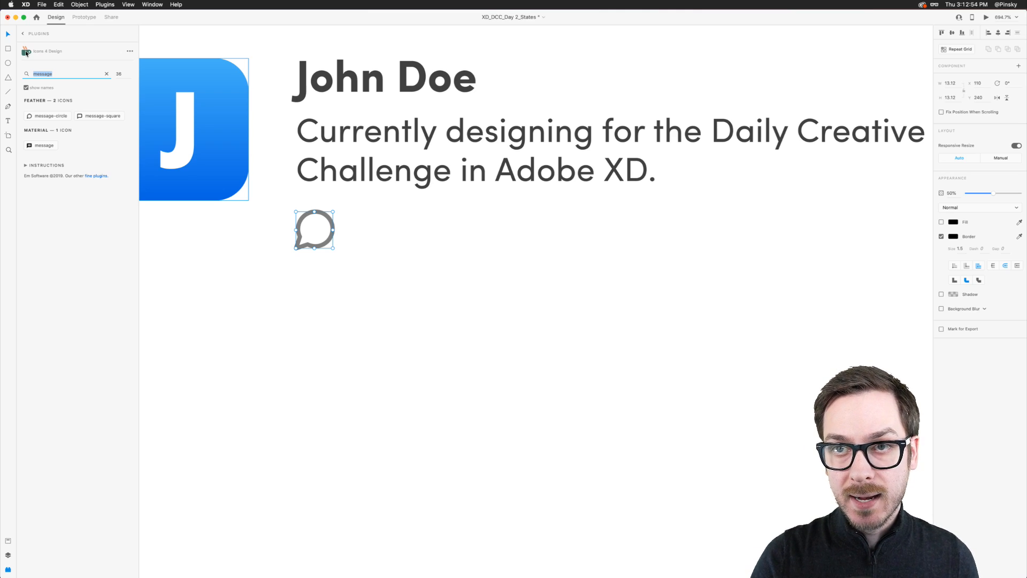
left_click(8, 78)
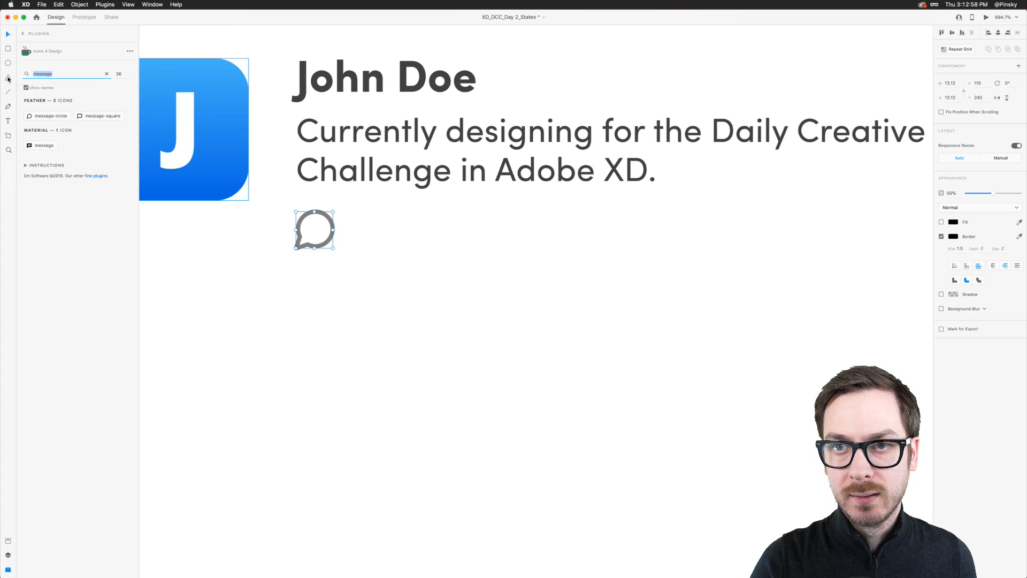
left_click_drag(366, 212, 410, 257)
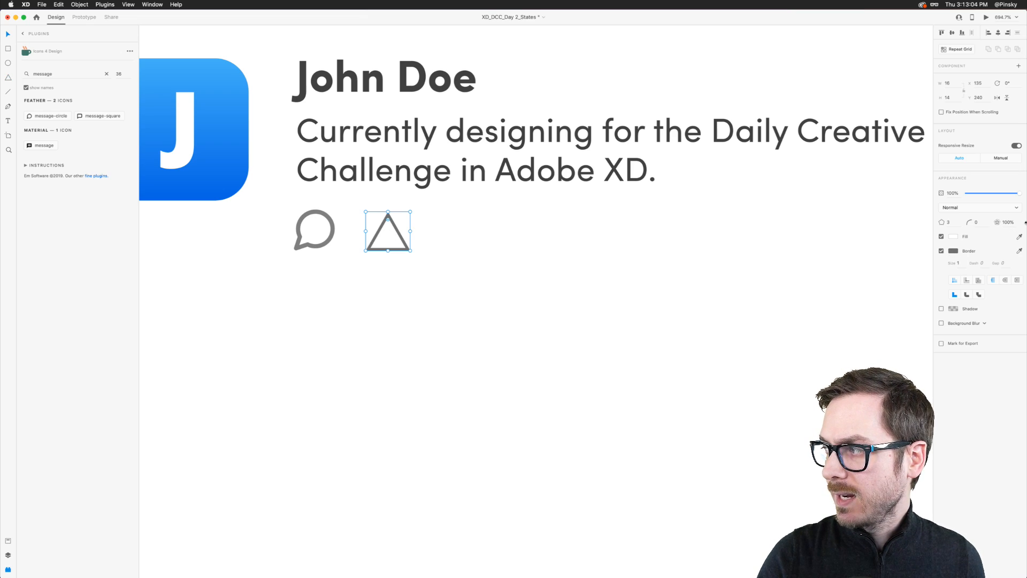
Turn the triangle into a heart by entering "<3" as its corner count
left_click(948, 223)
left_click_drag(948, 226, 943, 220)
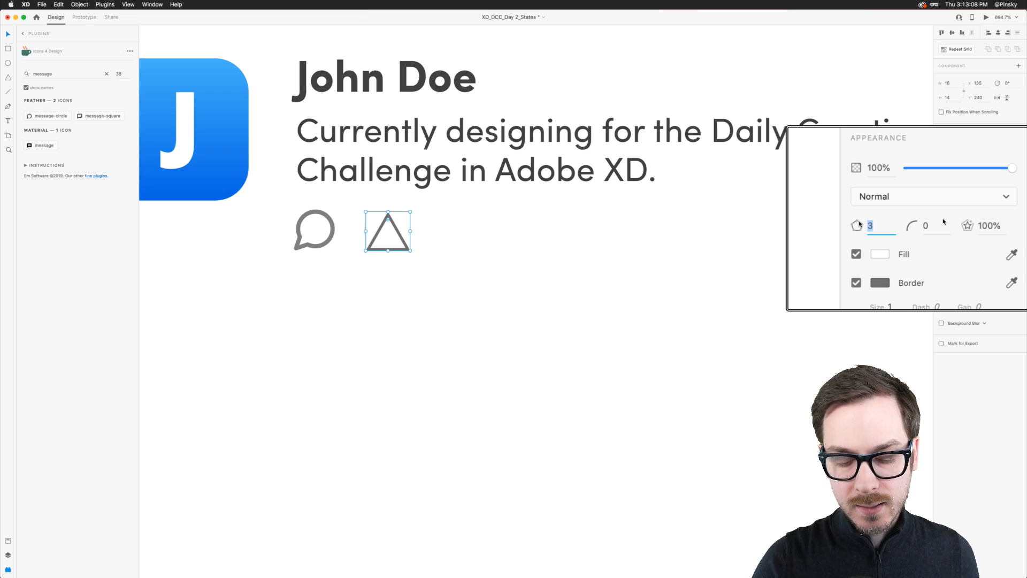
type("<")
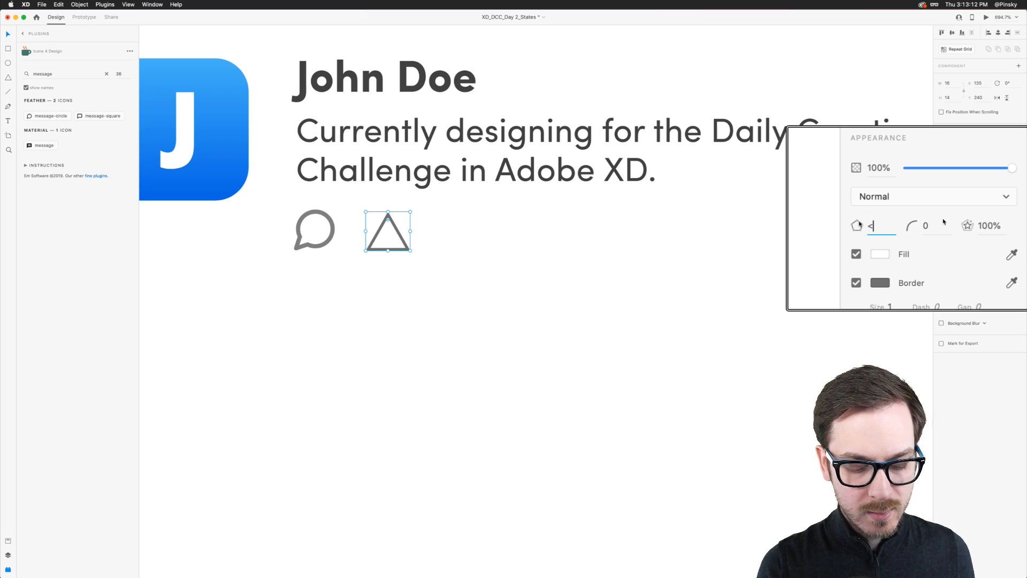
type("3")
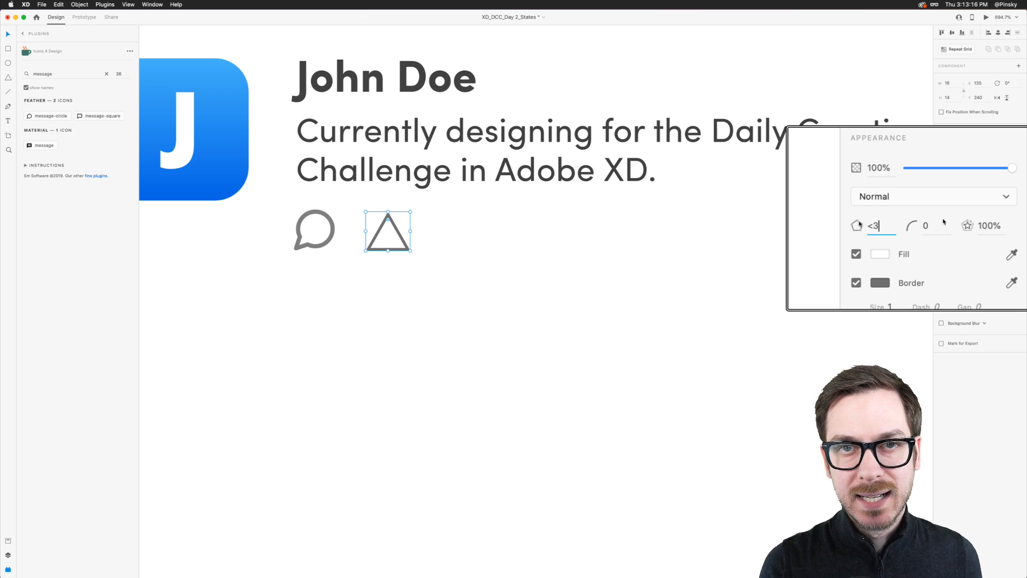
key("Return")
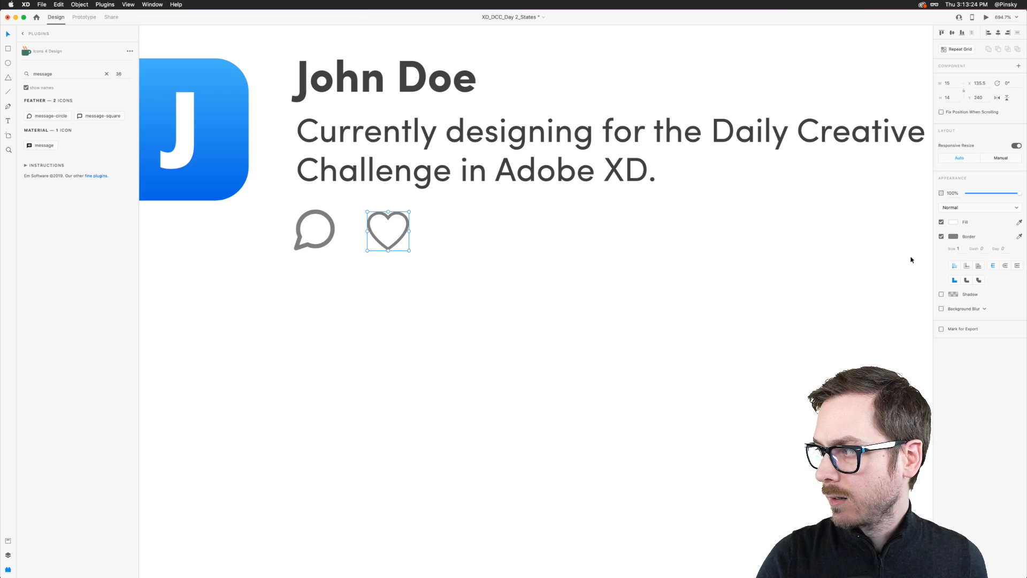
Set the heart's border size to 1.5 and move it right to X 168.5, level with the message icon
left_click(959, 253)
type("1.5")
key("Return")
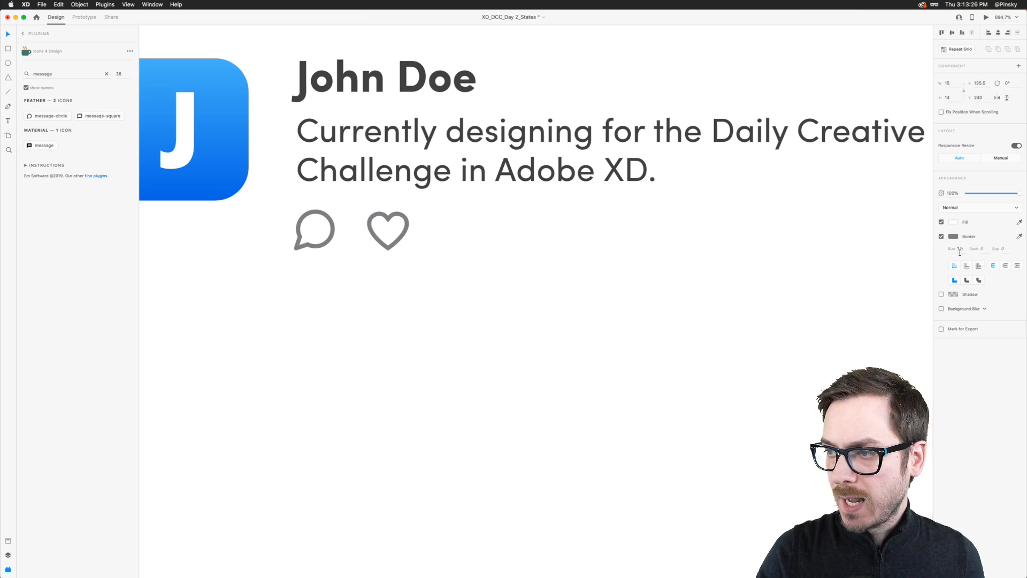
left_click_drag(406, 215, 497, 215)
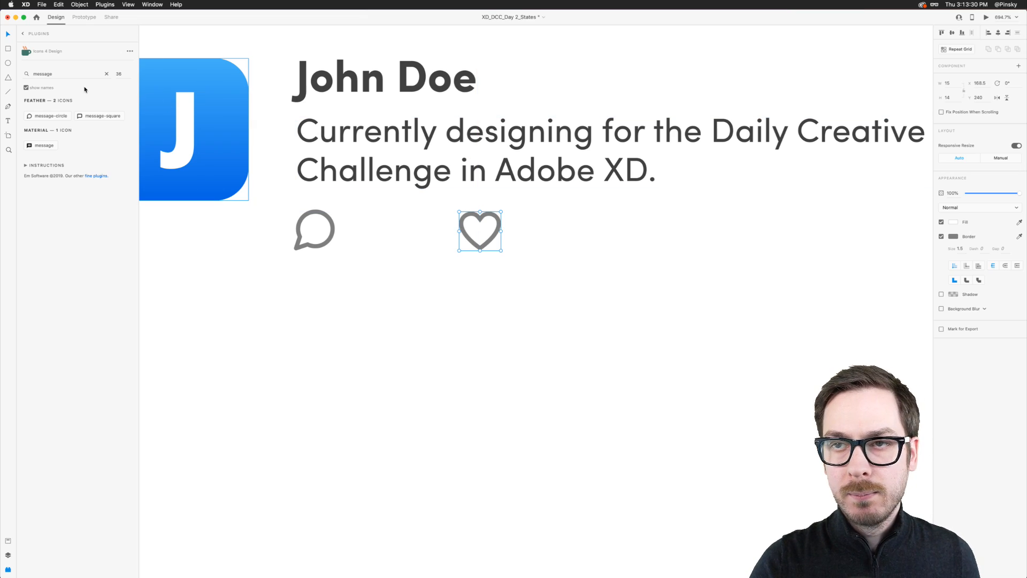
Insert the Material bookmark-border icon beside the heart at about 10.5 by 13.5, and fill it with the heart's grey
double_click(47, 74)
type("hookmark")
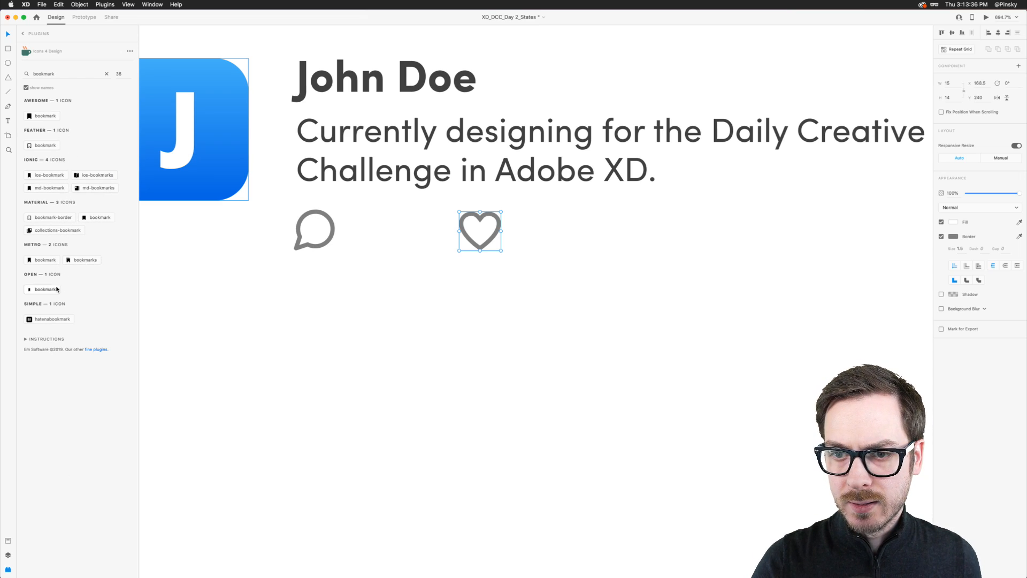
left_click(51, 217)
left_click_drag(562, 257, 542, 251)
key("i")
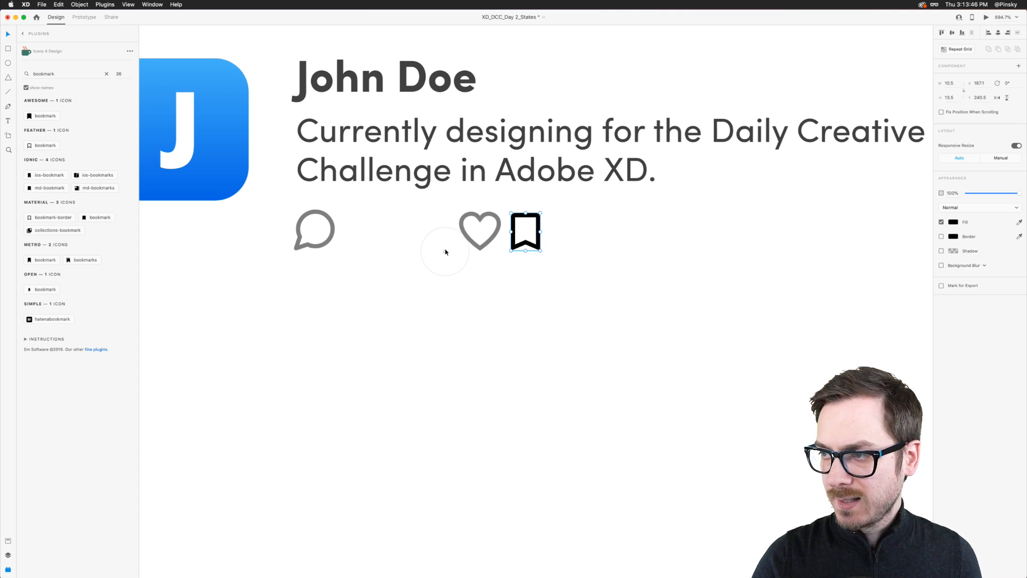
left_click(499, 221)
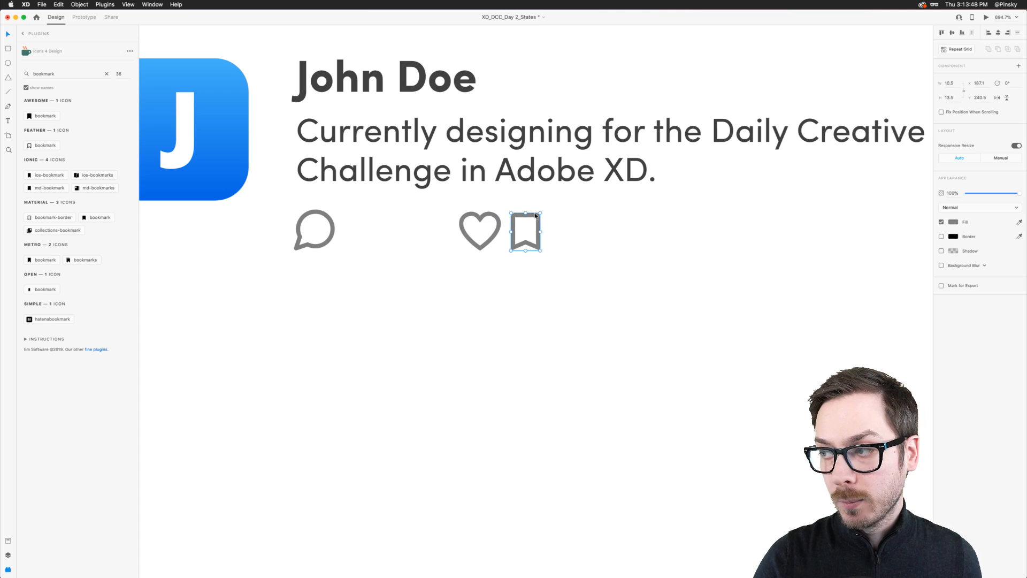
Move the bookmark icon right to X 223.1 and insert the Feather share-2 icon beside it, sized about 13 by 14.5
left_click_drag(535, 213, 636, 213)
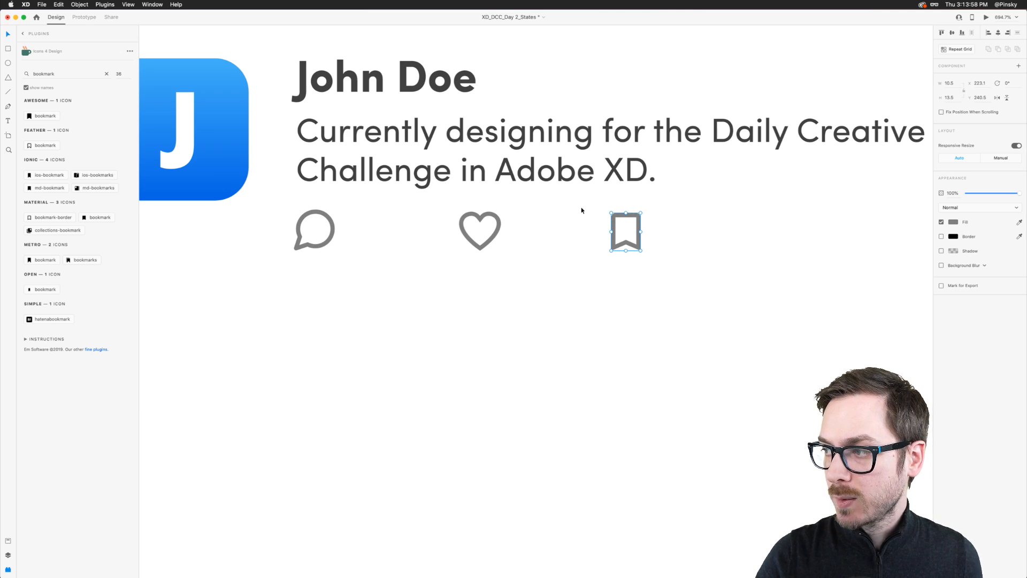
scroll(610, 217, "right", 3)
double_click(54, 75)
type("share")
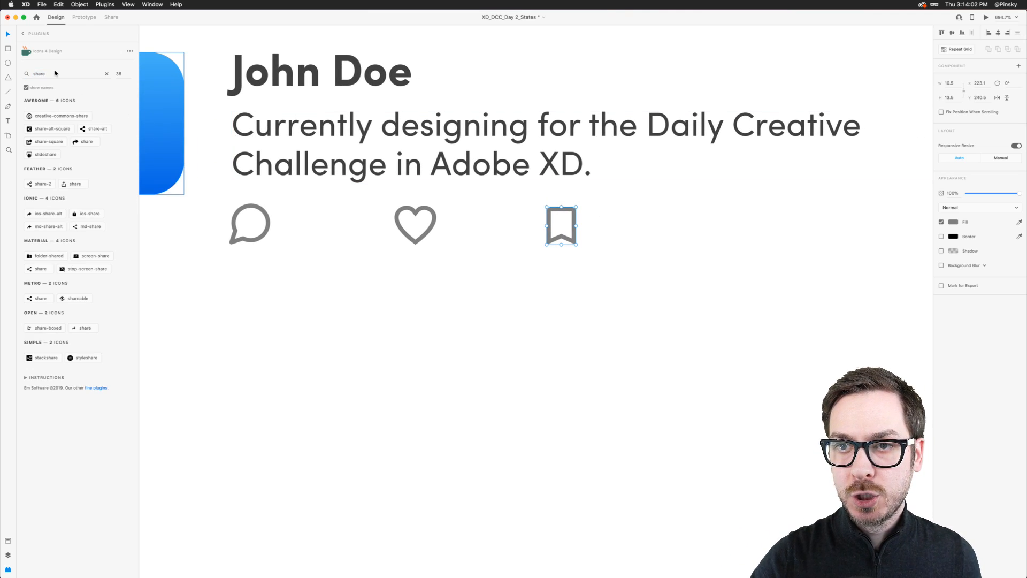
left_click(40, 184)
scroll(613, 211, "right", 3)
left_click_drag(583, 177, 565, 195)
Set the share icon's border size to 1.5 and colour it with the bookmark icon's grey
left_click(964, 268)
type("1.5")
key("Return")
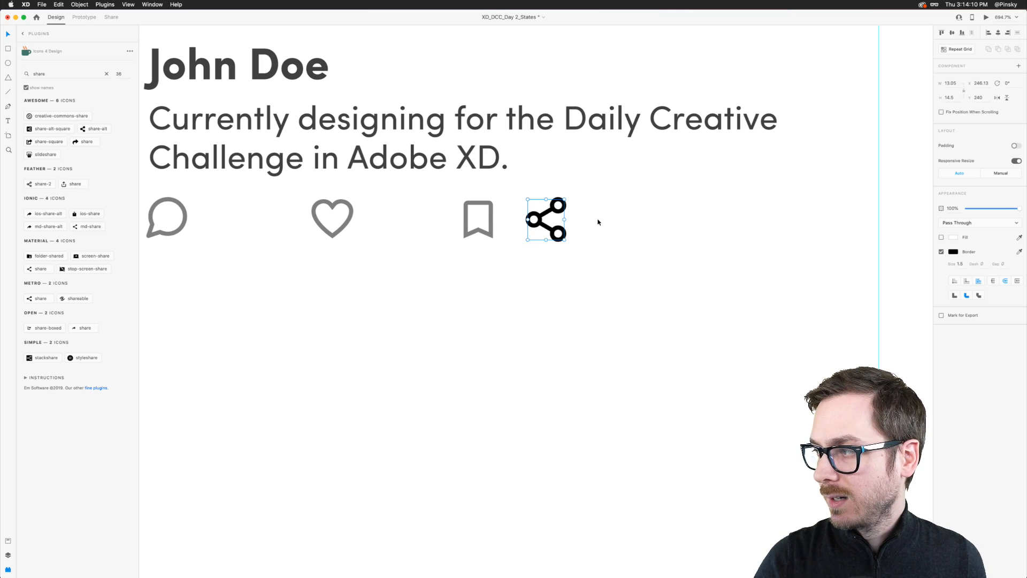
left_click(1018, 252)
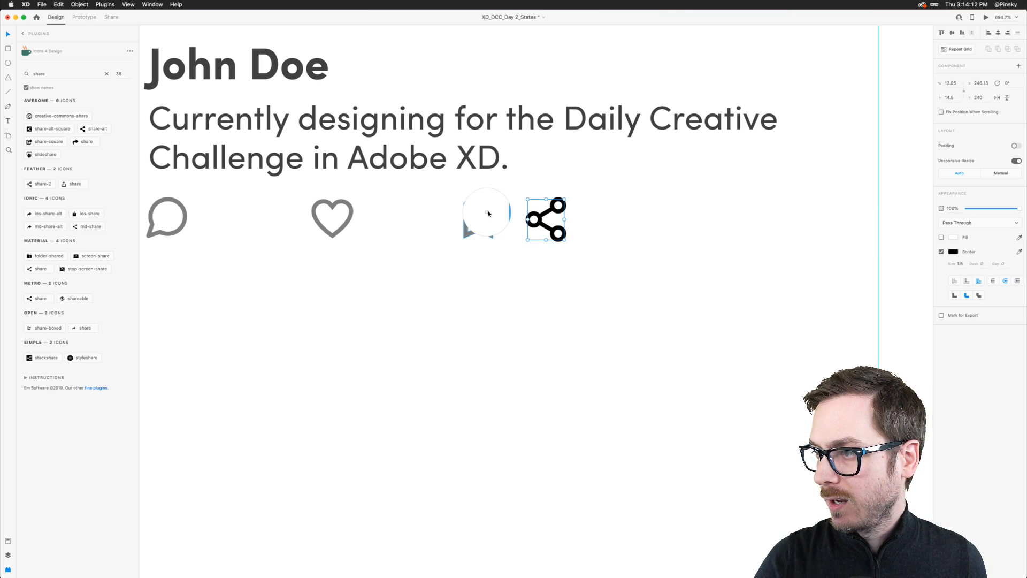
left_click(492, 214)
Move the share icon right along the icon row to X 332.95, just inside the right-hand guide
scroll(548, 214, "down", 5)
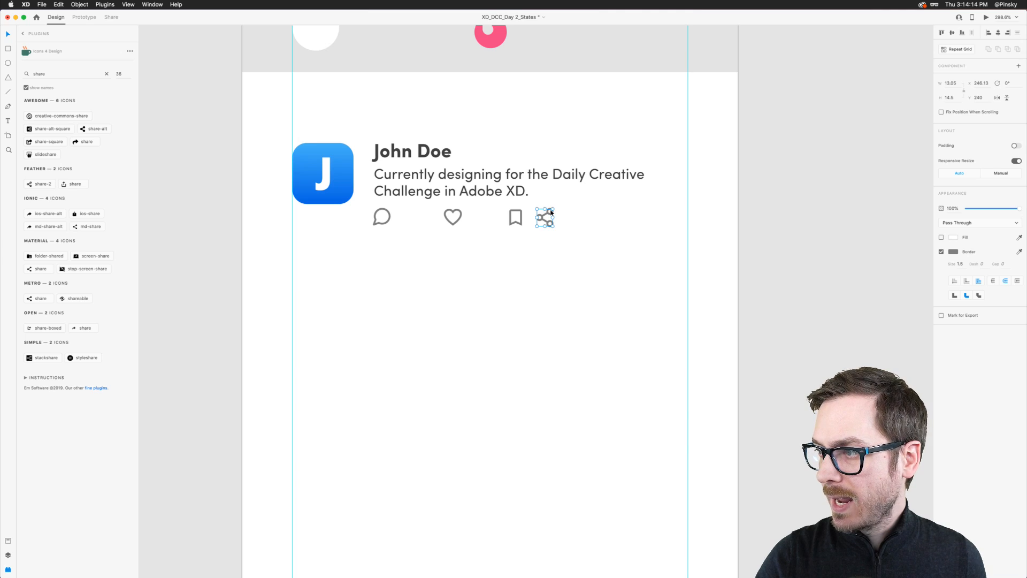
left_click_drag(552, 214, 685, 216)
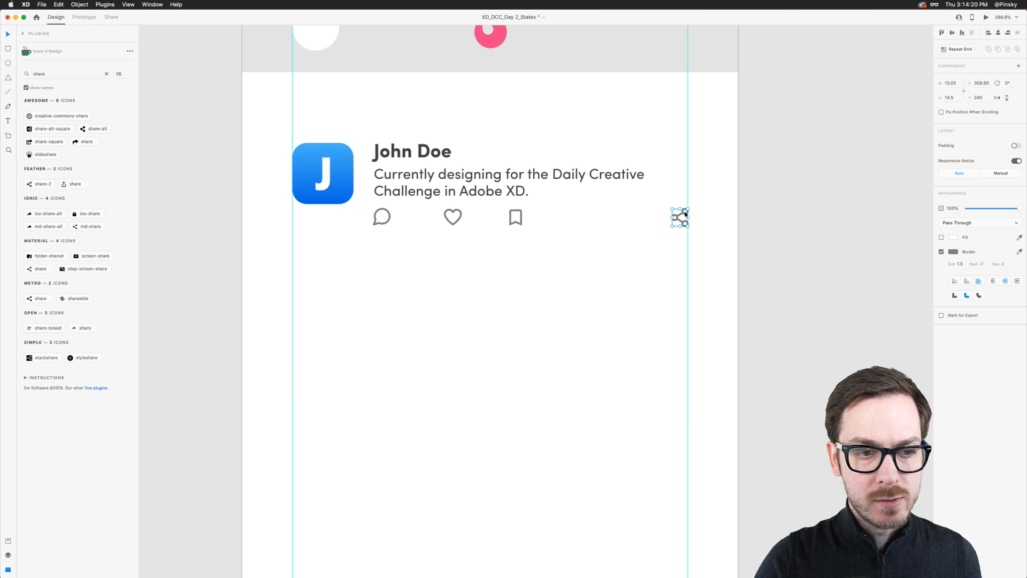
left_click_drag(685, 213, 655, 213)
key("Left")
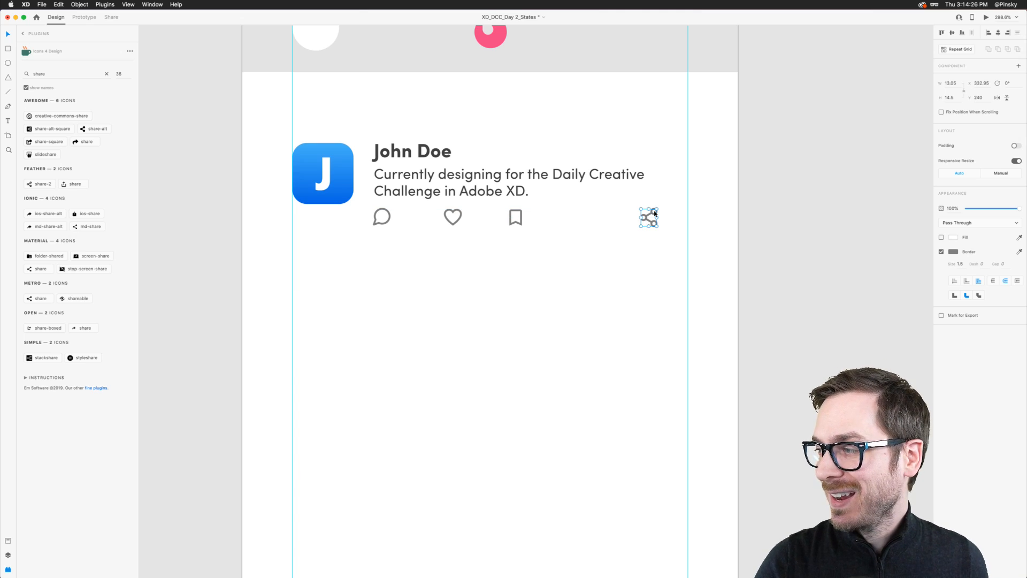
Distribute the message, heart, bookmark and share icons evenly in a horizontal row, and check the screen in the preview
left_click(522, 213, "shift")
left_click(457, 211, "shift")
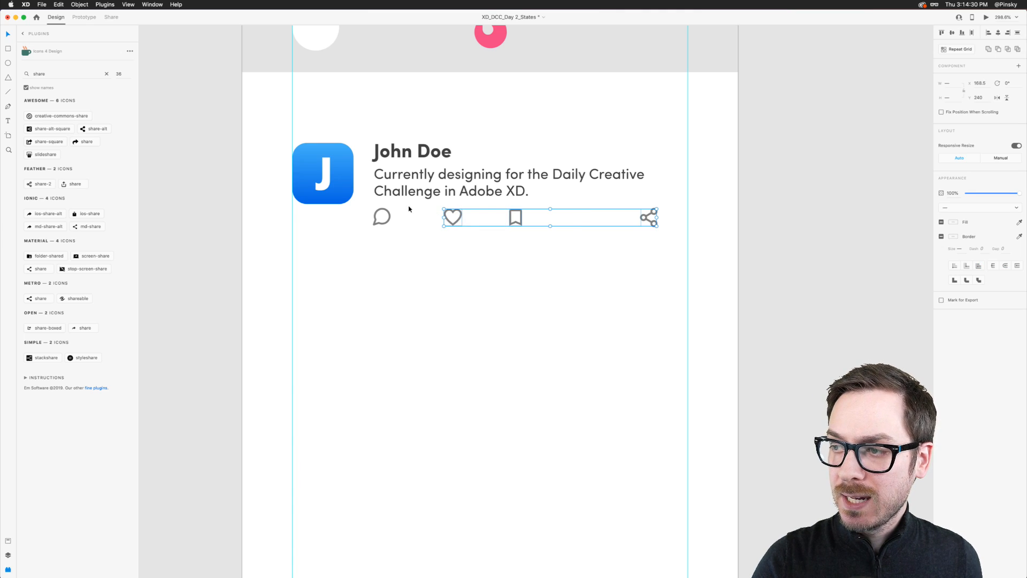
left_click(388, 213, "shift")
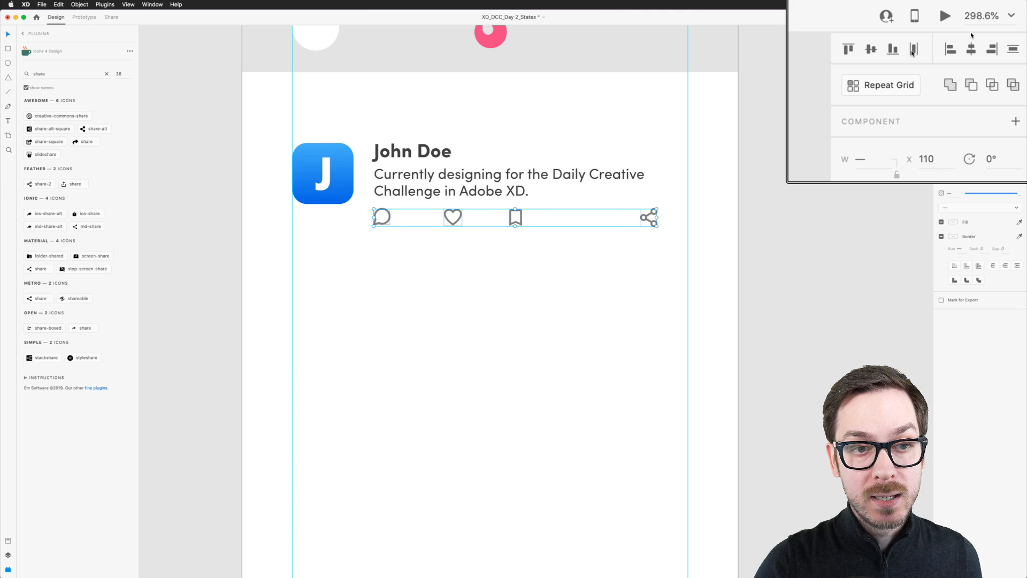
left_click(913, 50)
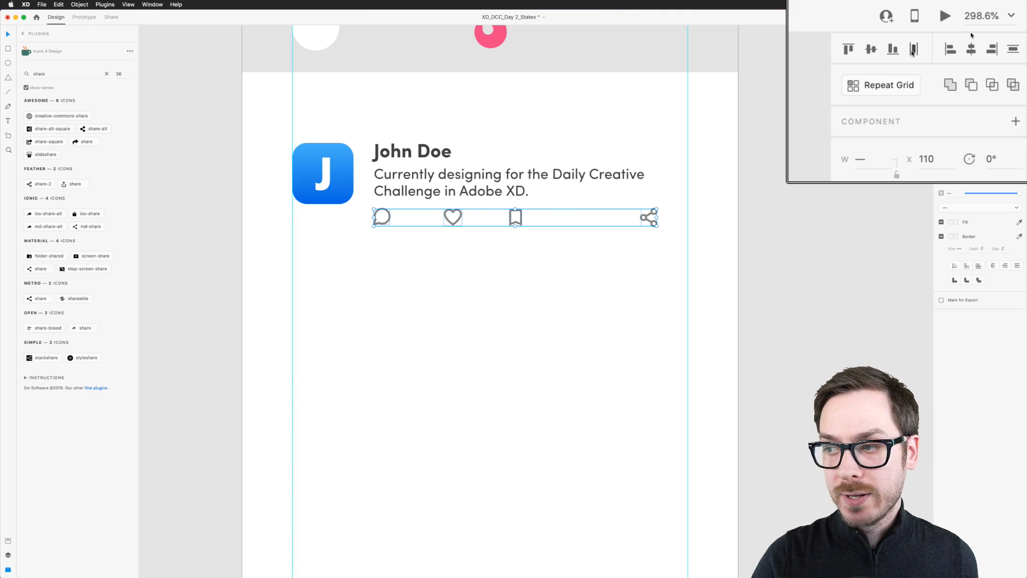
left_click(499, 230)
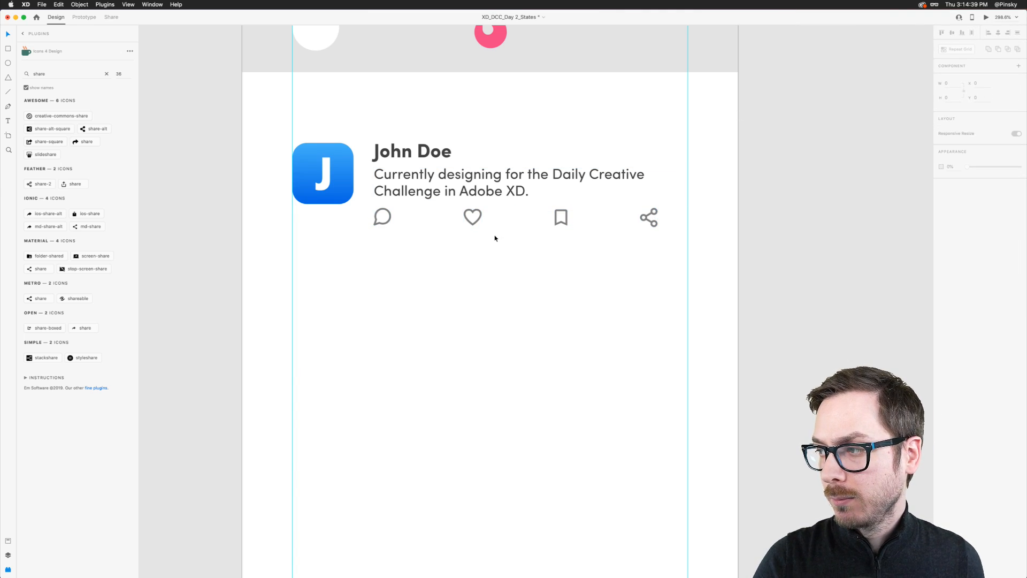
left_click(985, 17)
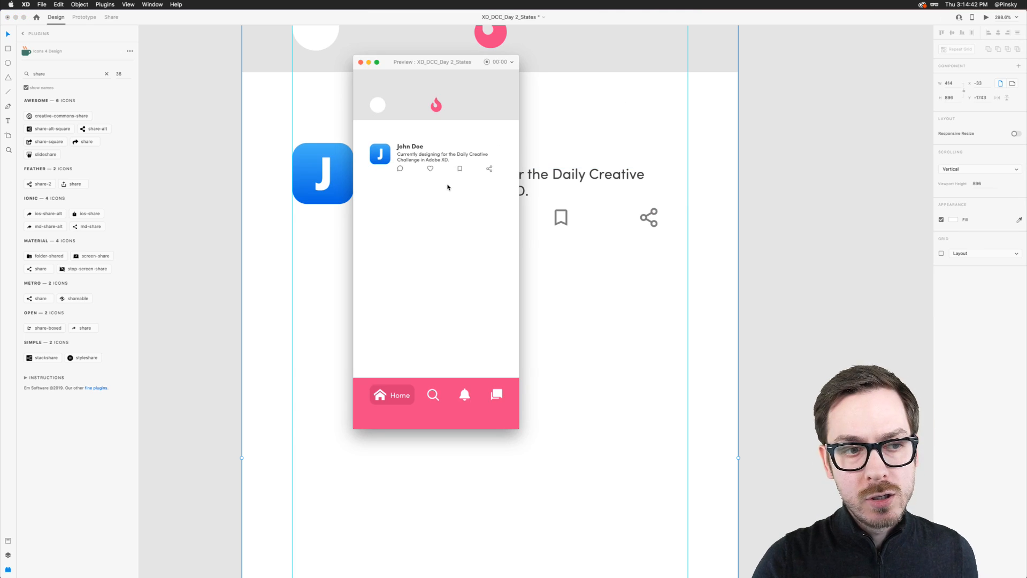
key("super+w")
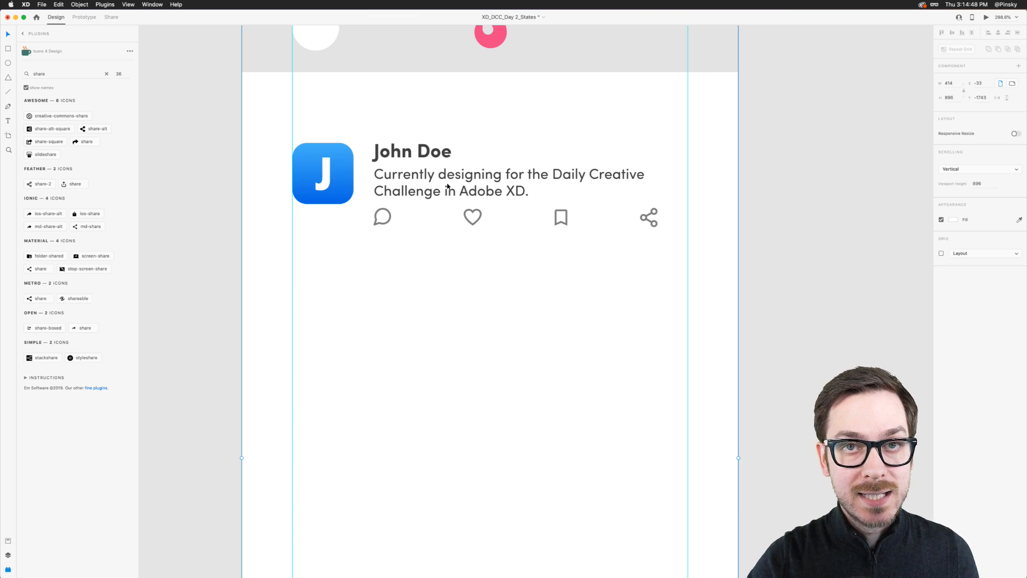
Draw a 330-wide horizontal divider between the guides beneath the icons, reduce its opacity to about 19%, and place it at Y 264.5
left_click(8, 92)
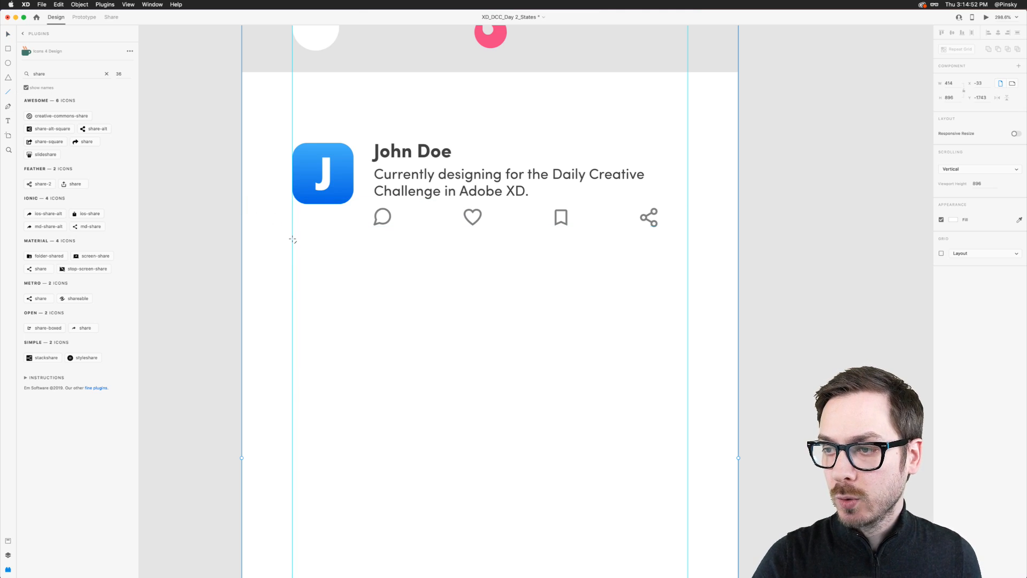
left_click_drag(293, 243, 689, 251)
mouse_move(1016, 193)
left_mouse_down()
mouse_move(966, 196)
mouse_move(977, 197)
left_mouse_up()
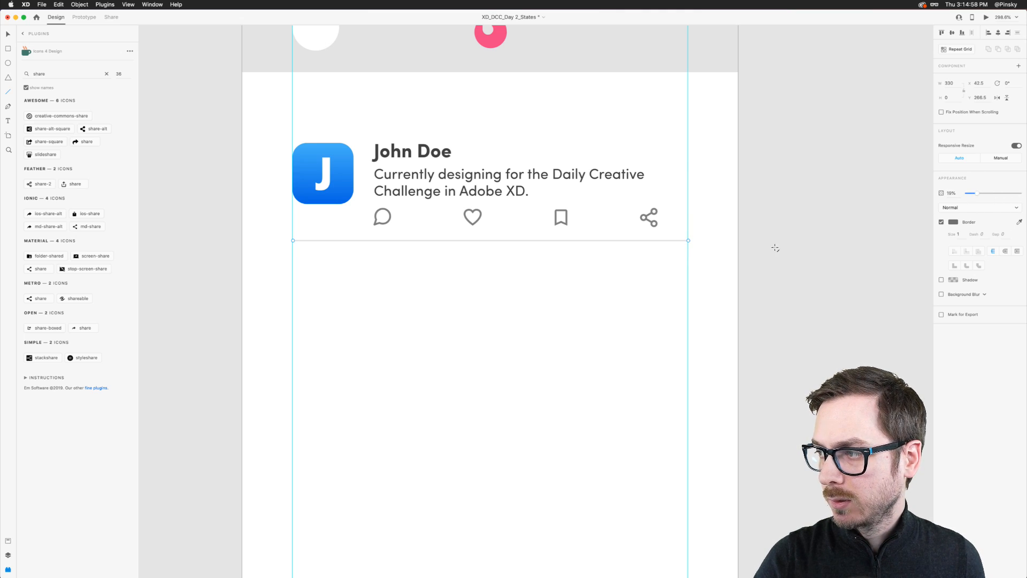
left_click_drag(624, 242, 624, 238)
Turn the whole post, including its divider, into a Repeat Grid and extend it downward to two entries
scroll(624, 236, "right", 2)
scroll(624, 236, "up", 1)
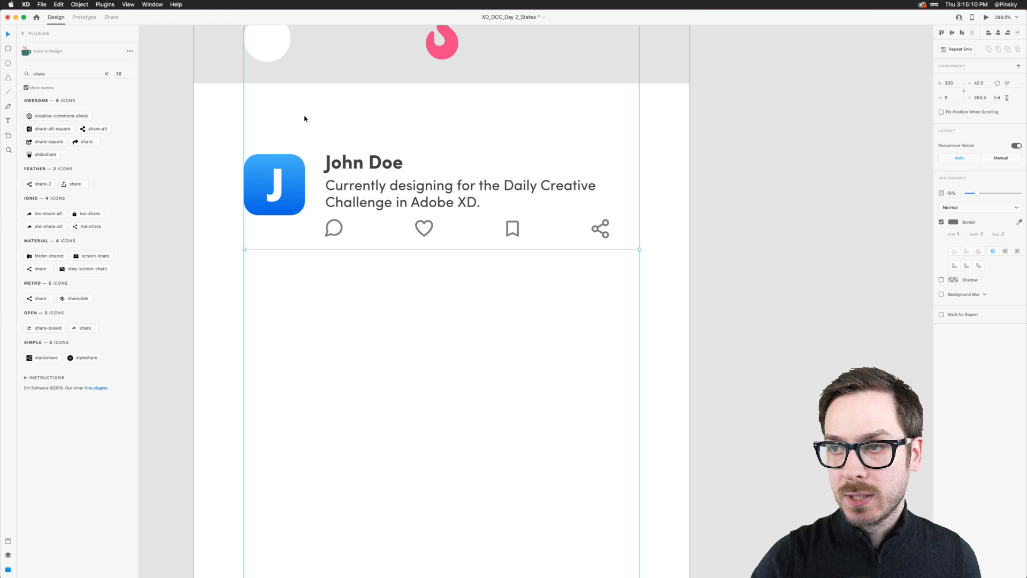
left_click_drag(266, 138, 626, 265)
key("super+y")
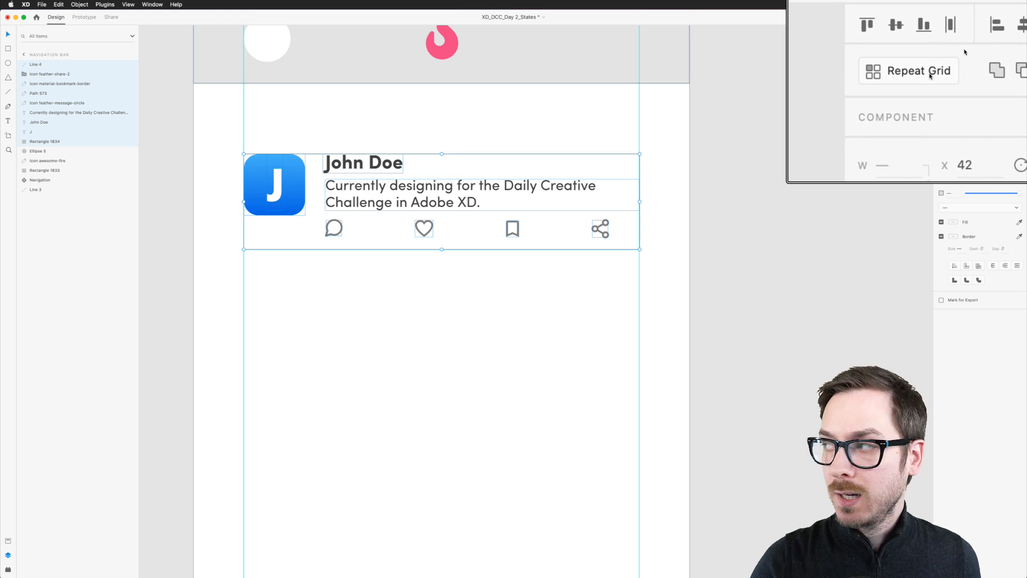
left_click(963, 50)
scroll(318, 298, "down", 1)
left_click_drag(439, 228, 441, 350)
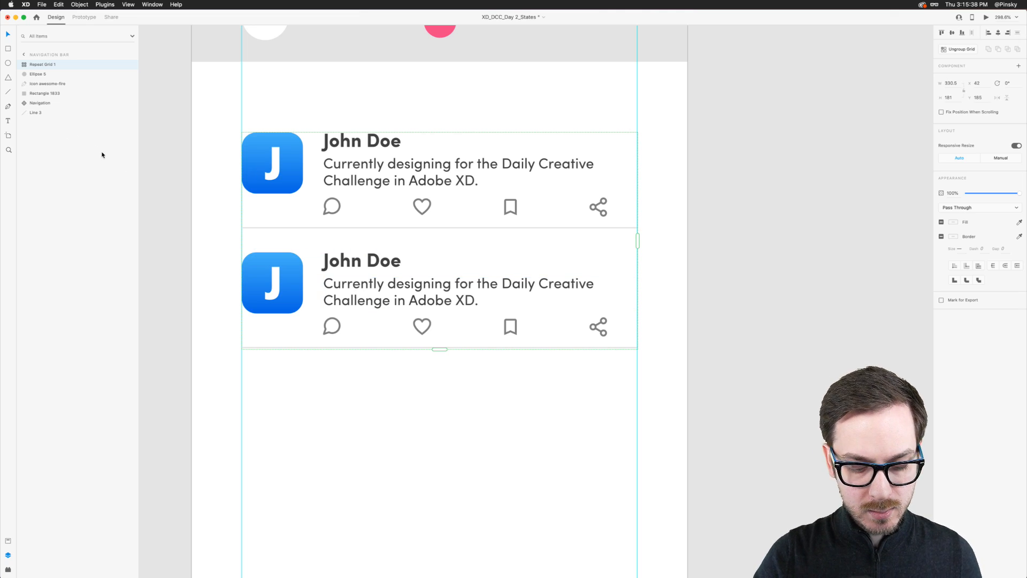
Rename the repeat grid layer as Text Posts
double_click(37, 64)
type("Text")
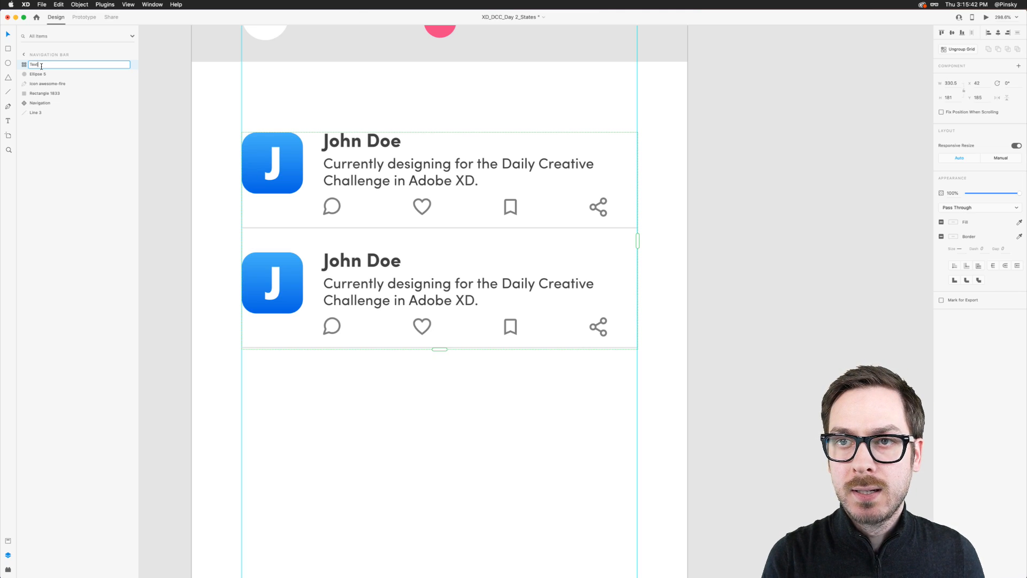
key("BackSpace")
key("BackSpace")
type("osts")
key("Return")
scroll(282, 166, "down", 4)
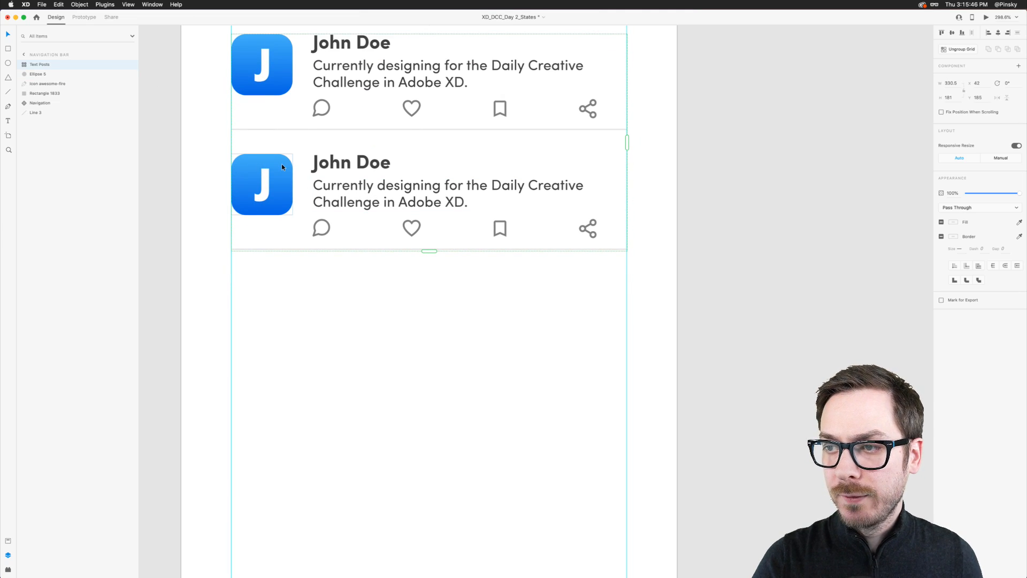
left_click_drag(282, 164, 290, 257)
key("super+z")
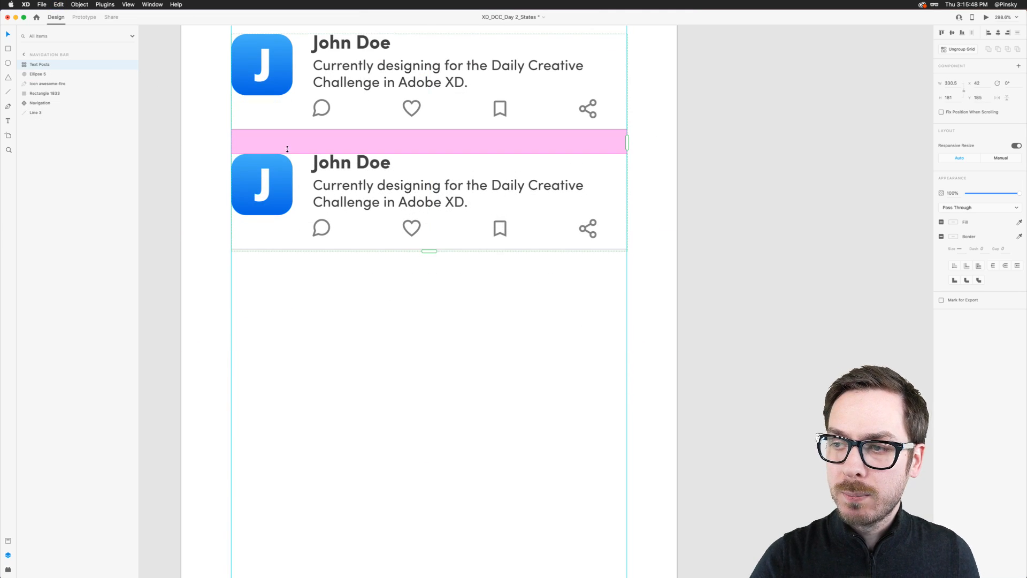
Place an ungrouped copy of one post below the Text Posts grid as a third entry, keeping the same spacing
left_click(24, 65)
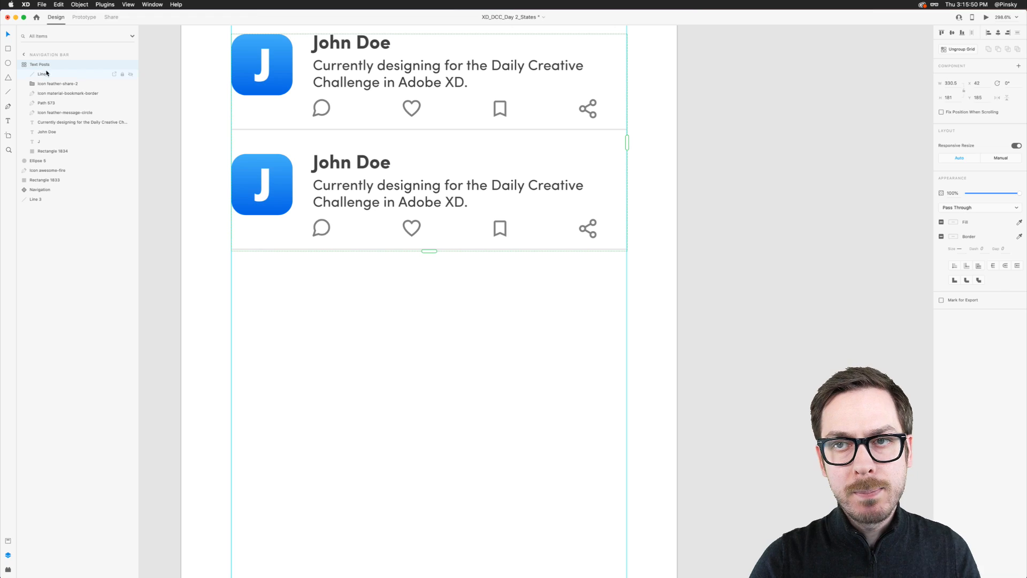
left_click(51, 75)
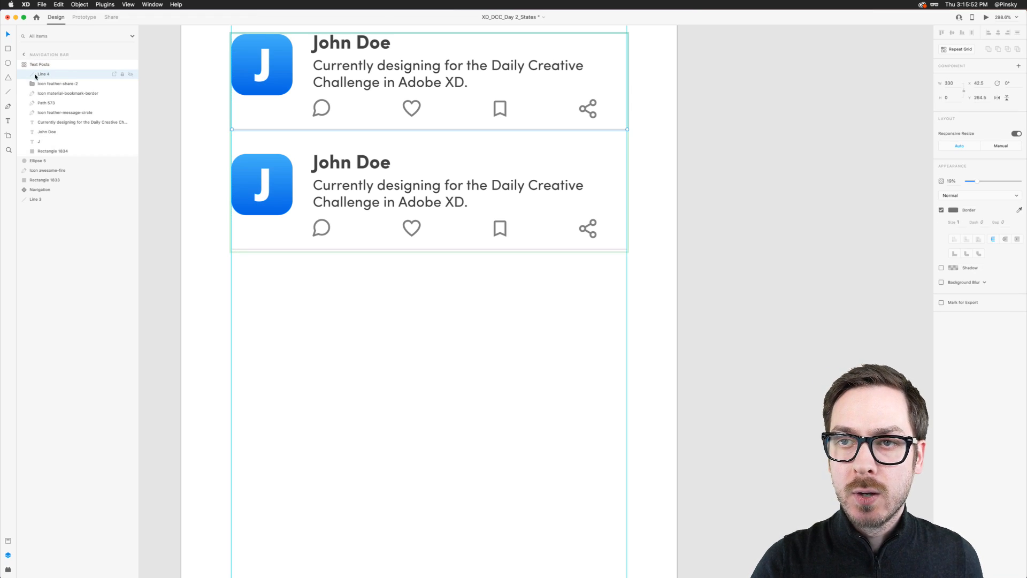
left_click(55, 151, "shift")
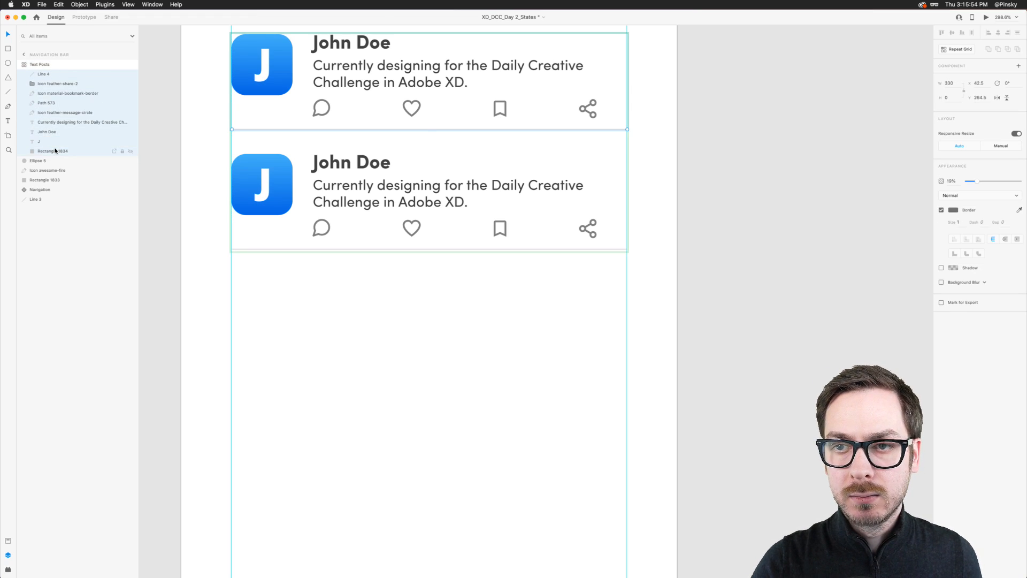
left_click(41, 64)
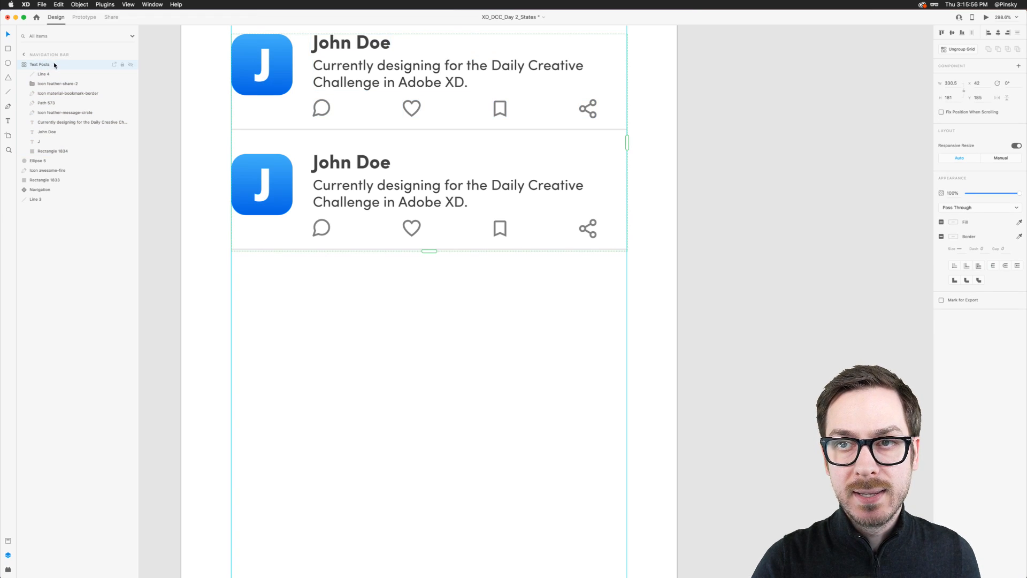
key("super+shift+g")
left_click_drag(279, 72, 274, 308)
Group the third post's four action icons and rename the group as Icons
scroll(273, 308, "down", 3)
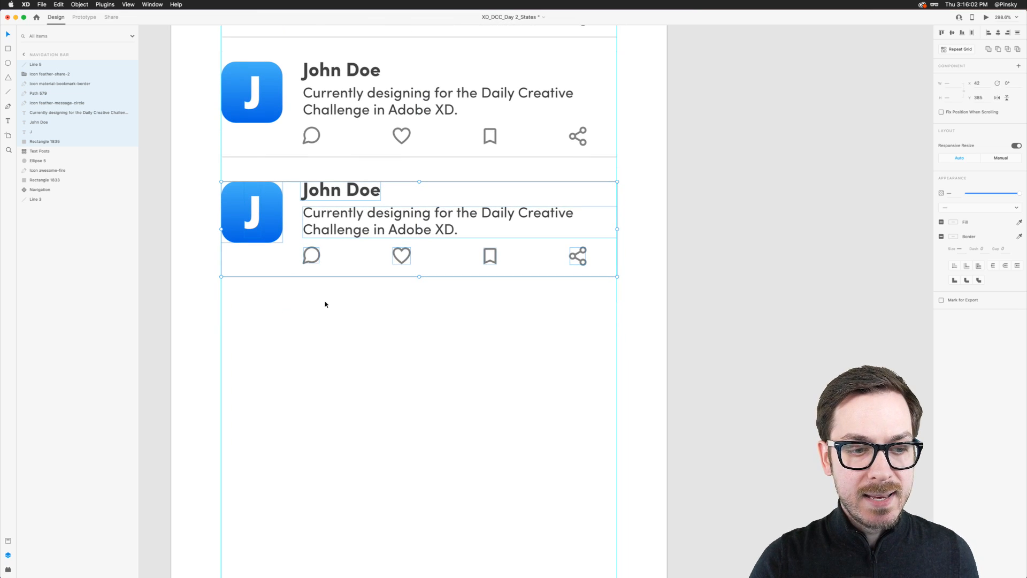
scroll(325, 304, "down", 5)
scroll(331, 283, "down", 2)
left_click(336, 259)
left_click(306, 219)
left_click(357, 220, "shift")
left_click(410, 220, "shift")
left_click(468, 219, "shift")
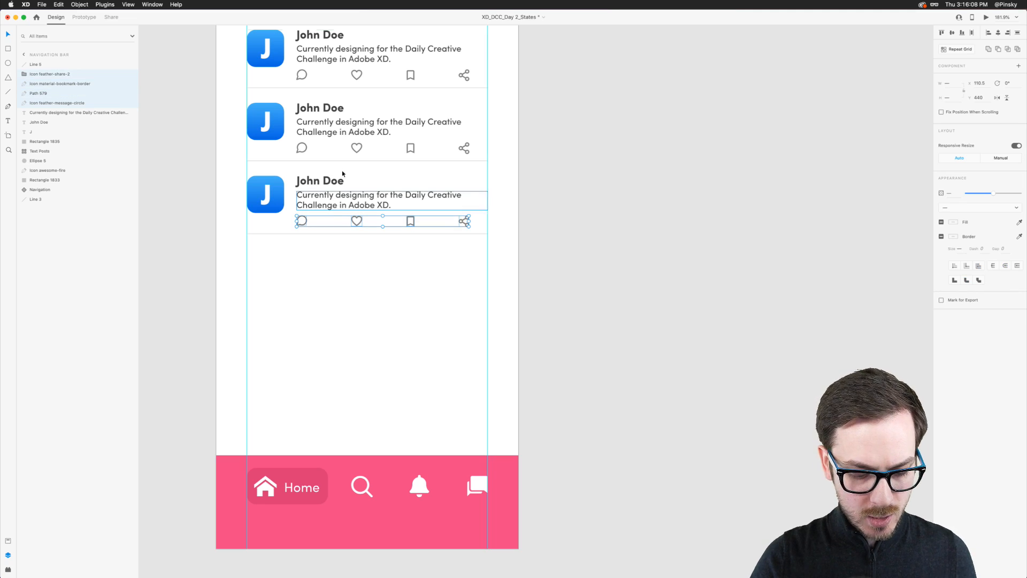
key("super+g")
double_click(45, 75)
type("Icons")
key("Return")
Move the third post's icons and divider well down, and draw a rounded rectangle about 264 by 192 beneath its text
left_click(331, 233, "shift")
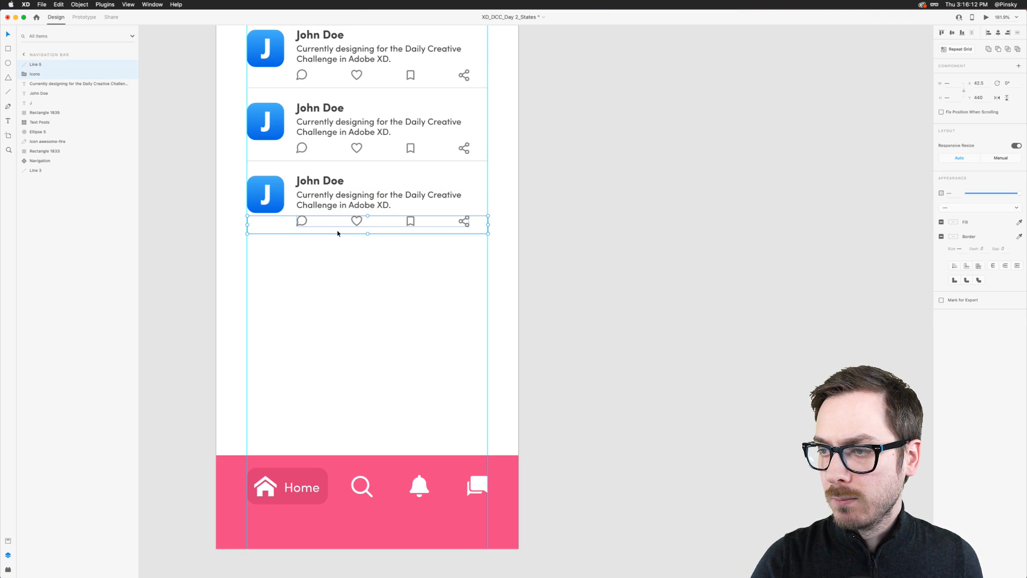
left_click_drag(362, 219, 358, 375)
key("r")
left_click_drag(296, 217, 480, 351)
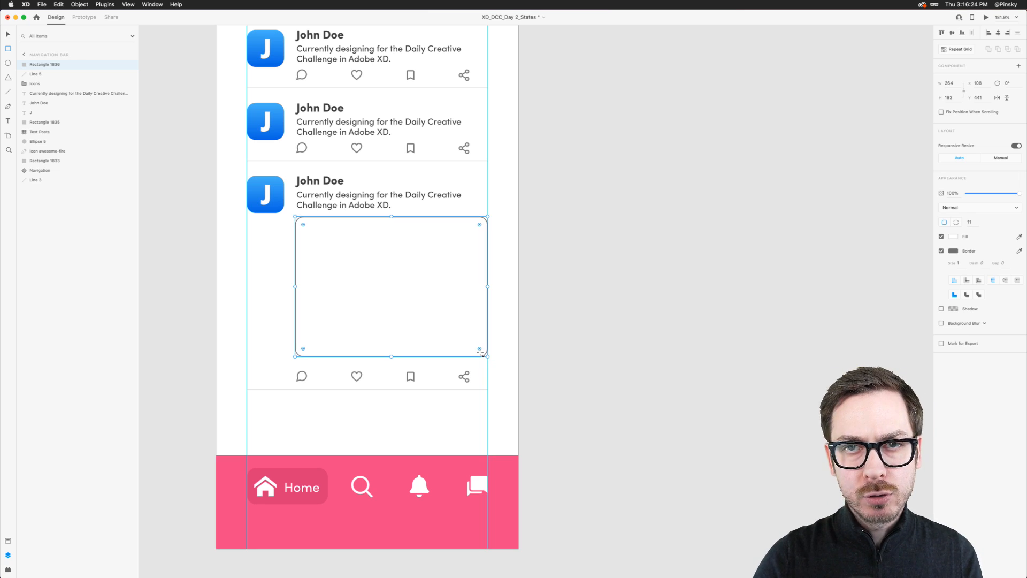
Fill the rounded rectangle with light grey and remove its border
left_click(953, 237)
left_click_drag(875, 207, 849, 205)
left_click(974, 391)
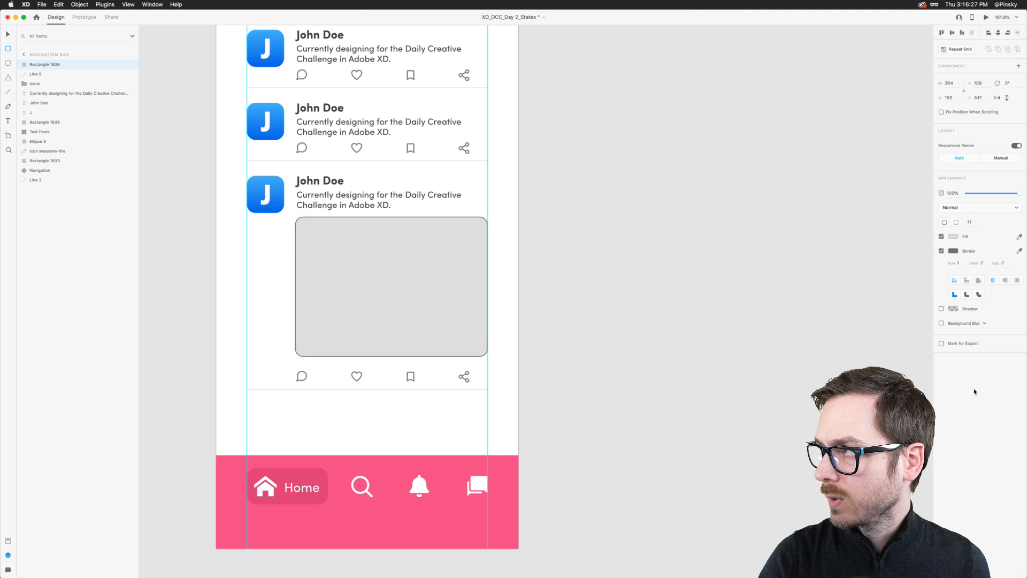
left_click(941, 251)
Move the third post's icon group and divider slightly up, closer to the grey rectangle
left_click(307, 379)
left_click(306, 389, "shift")
left_click_drag(306, 375, 307, 370)
Nudge the third post's body text 3 px left
left_click(317, 199)
key("Left")
key("Left")
key("Left")
Nudge the body text inside the Text Posts repeat grid 2 px left to X 108
scroll(318, 198, "down", 2)
double_click(307, 107)
scroll(308, 107, "up", 5)
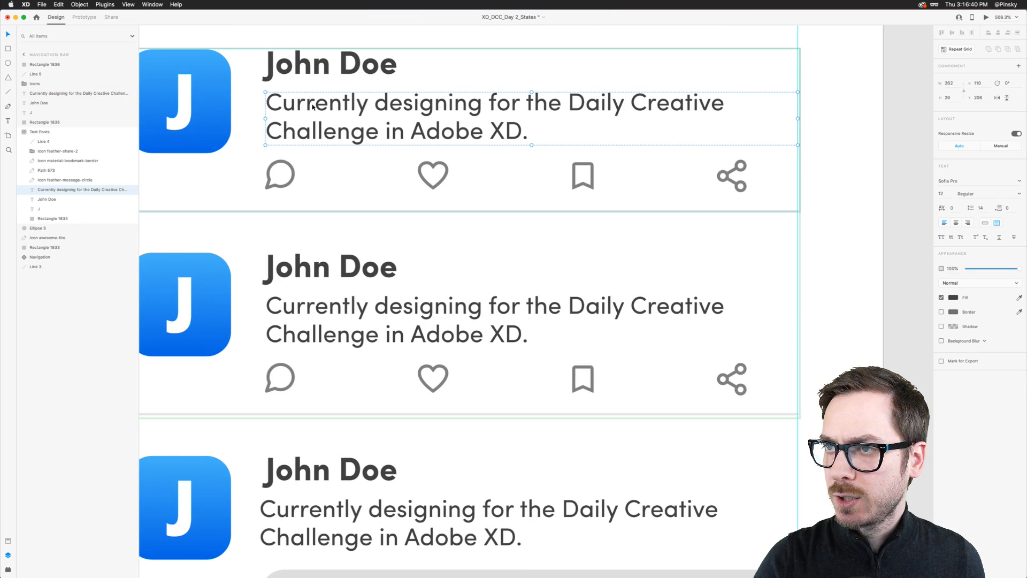
key("Left")
key("Left")
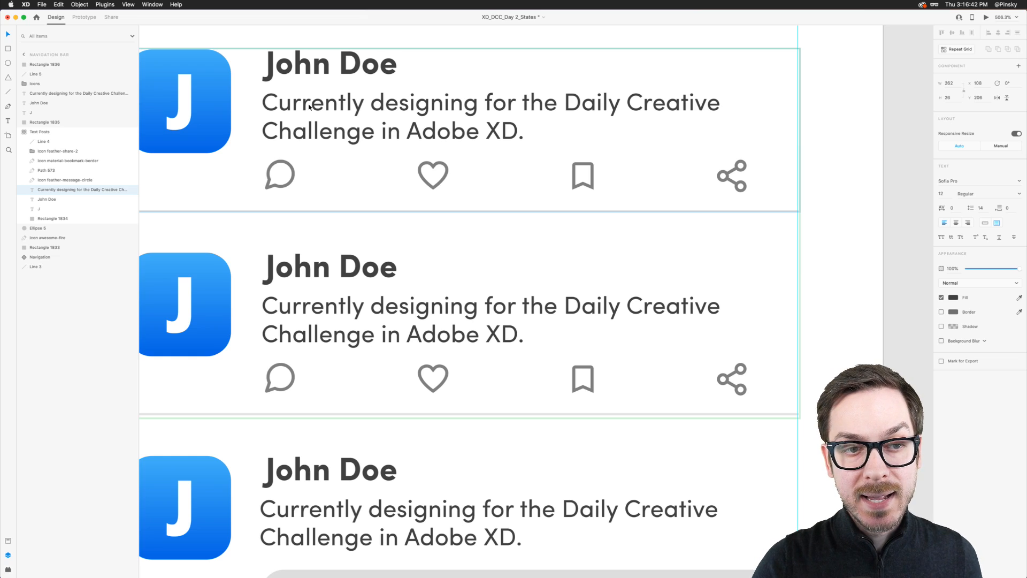
Place a copy of the Text Posts repeat grid below the post with the grey rectangle and extend it downward to four entries
scroll(309, 105, "down", 5)
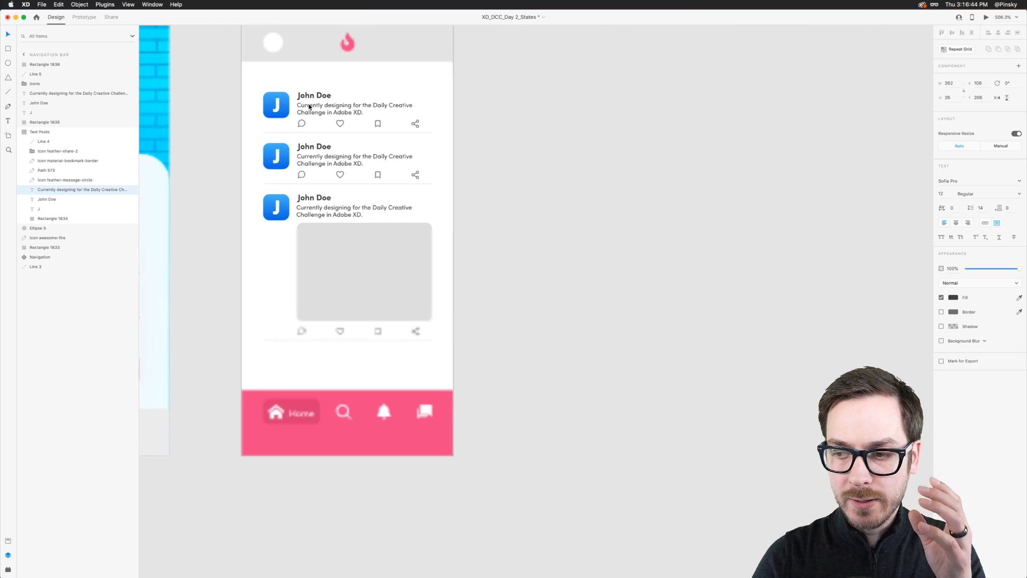
left_click(520, 190)
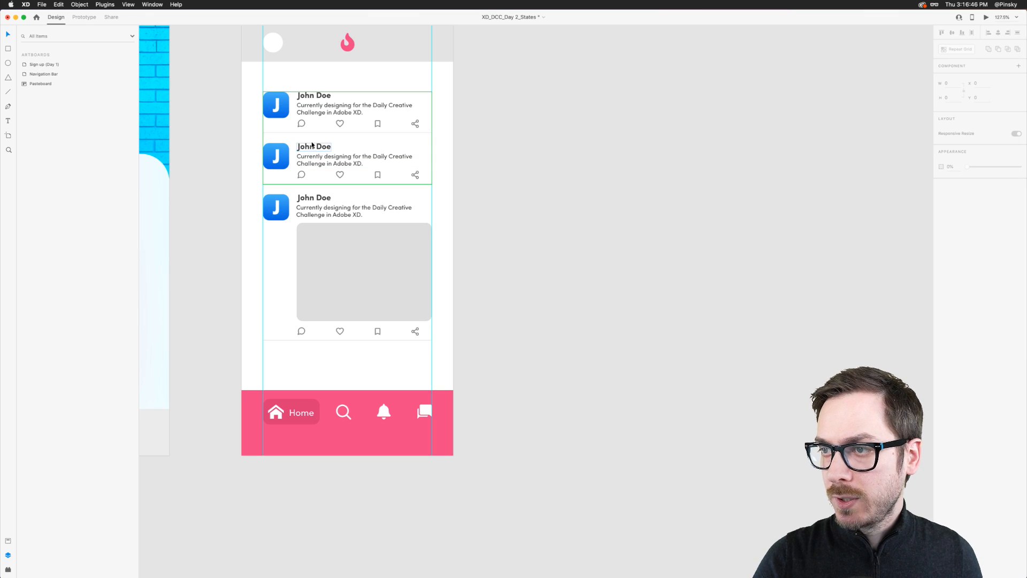
left_click_drag(312, 144, 307, 402)
left_click_drag(346, 443, 348, 546)
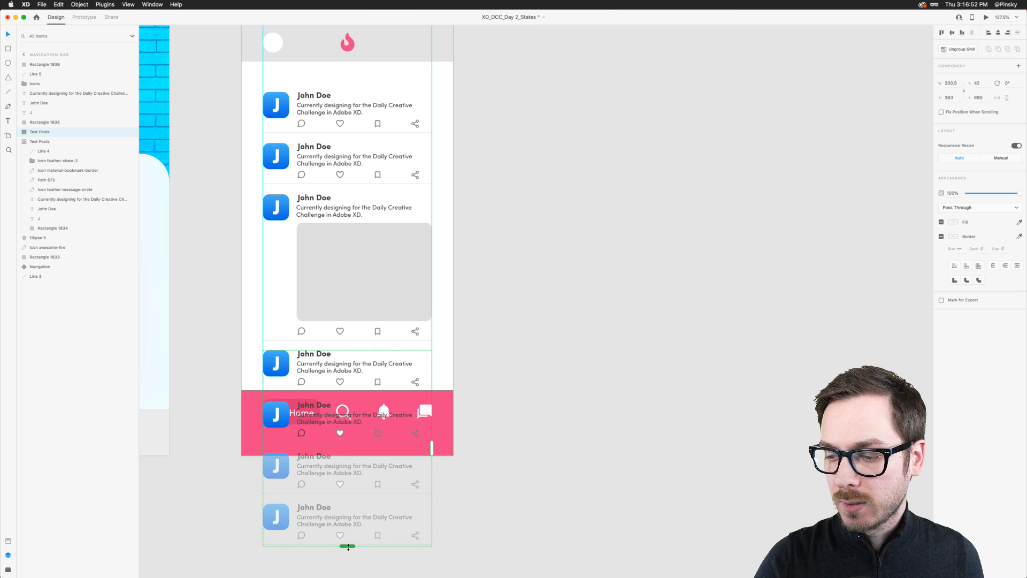
Bring the Navigation component to the front of the Navigation Bar artboard's layer stack
left_click(249, 417)
left_click_drag(35, 268, 46, 64)
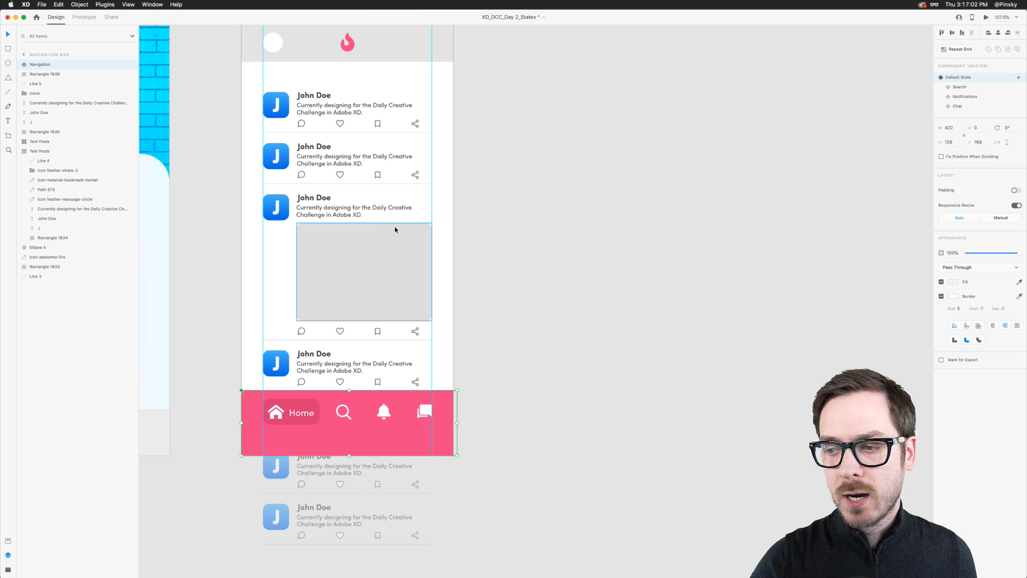
left_click(514, 221)
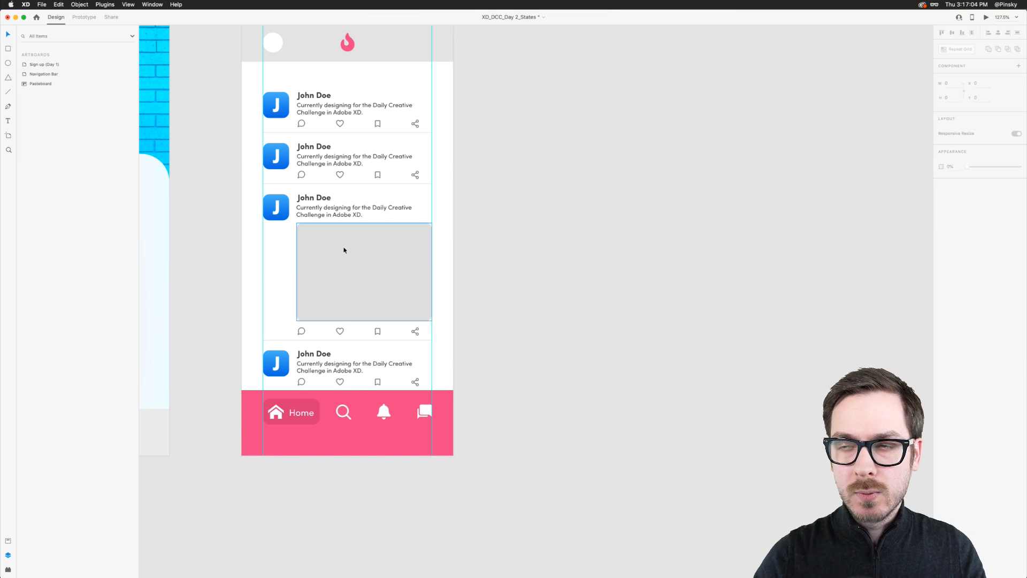
Group all elements of the post with the grey rectangle and name the group Photo Post
left_click(276, 207)
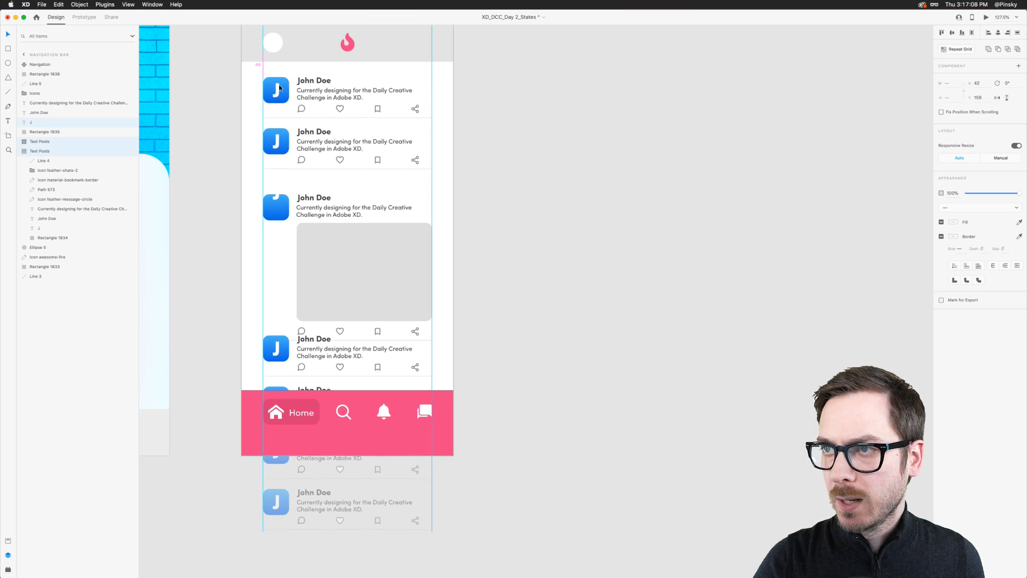
left_click_drag(254, 202, 428, 339)
key("super+g")
double_click(42, 74)
type("Photo Post")
key("Return")
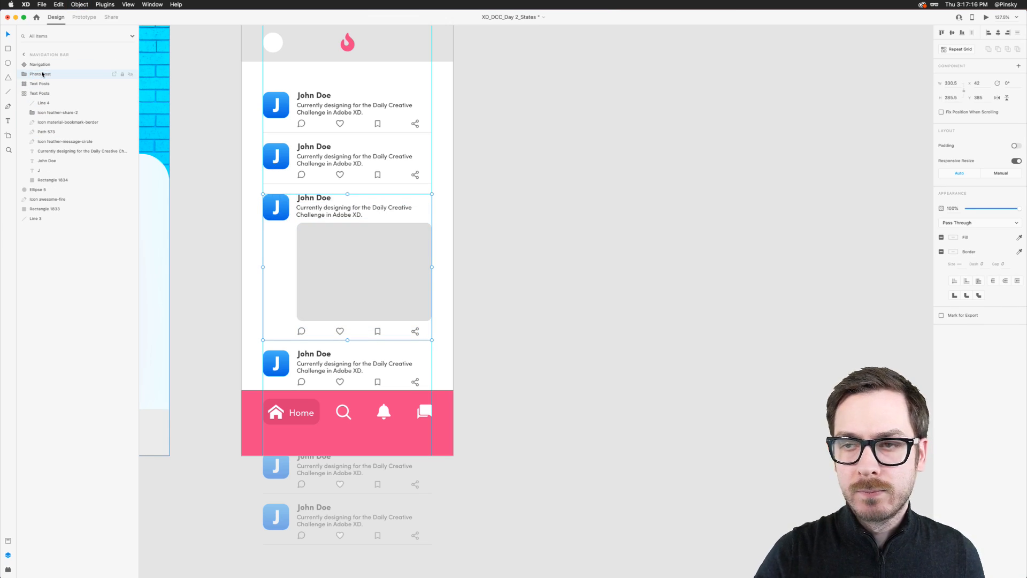
Move the Photo Post group and both Text Posts grids up together to Y 155, closer to the header
left_click(275, 136, "shift")
left_click(284, 356, "shift")
left_click_drag(280, 213, 280, 196)
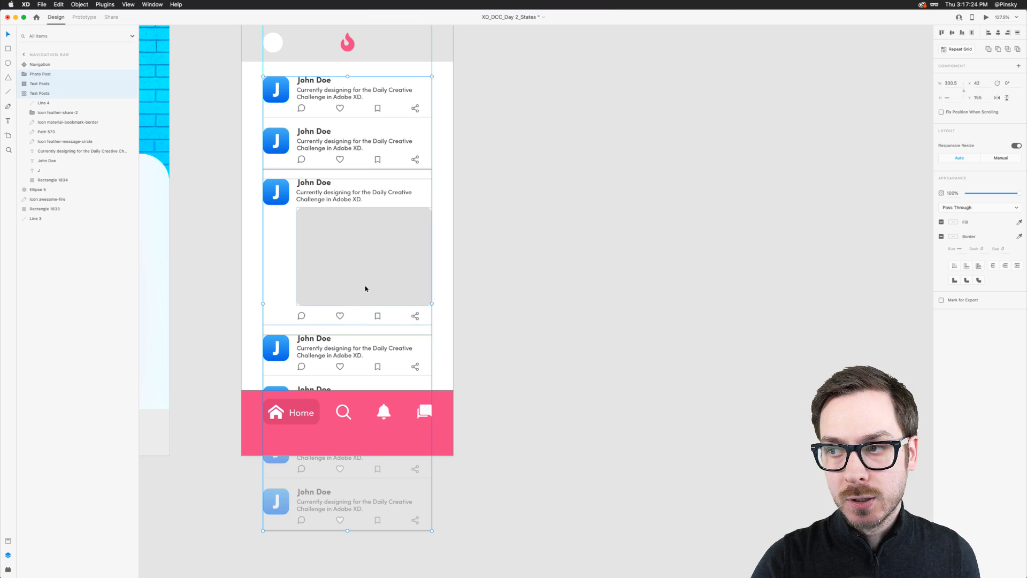
left_click(506, 210)
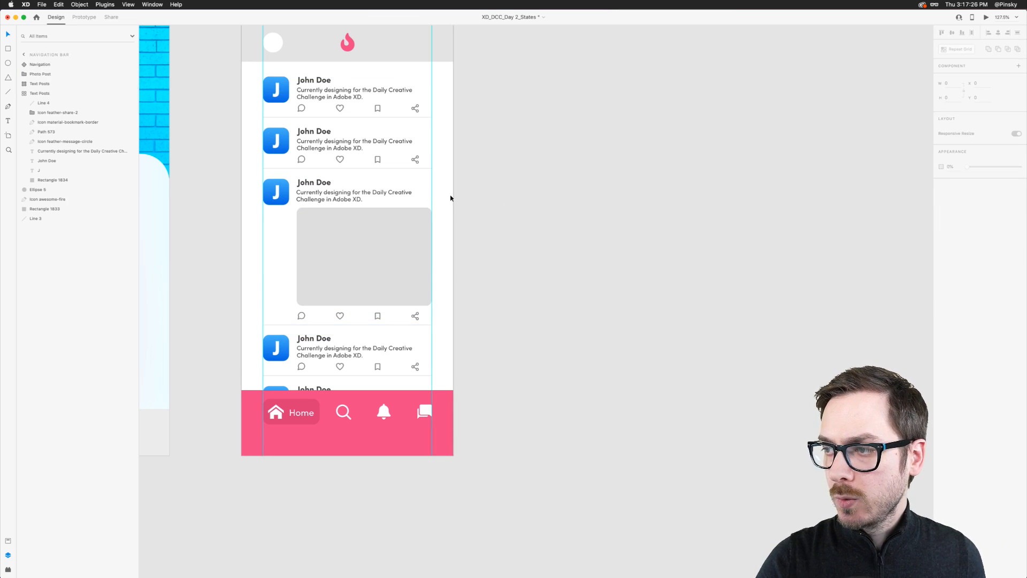
Preview the feed screen and close the preview
left_click(987, 18)
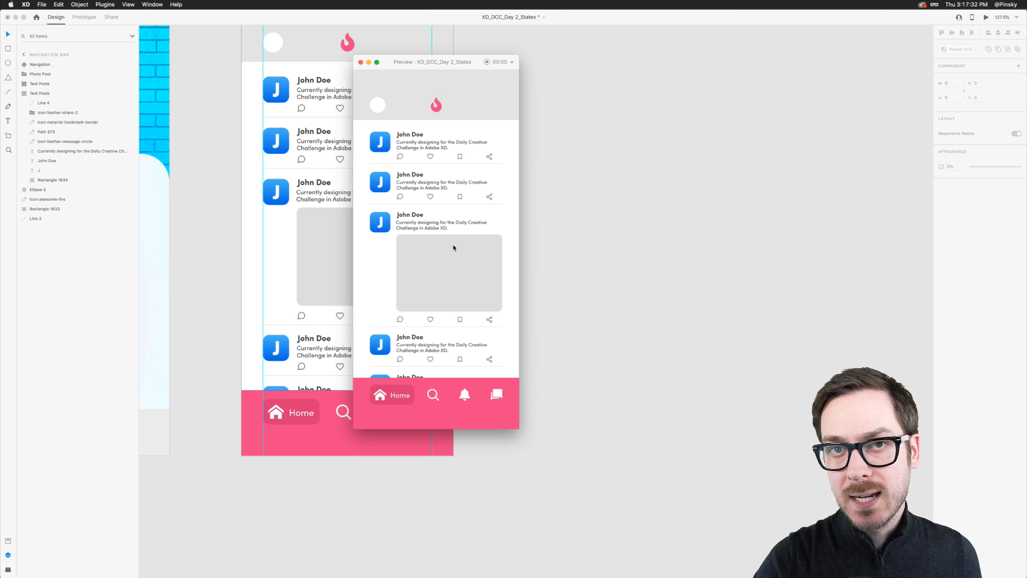
key("super+w")
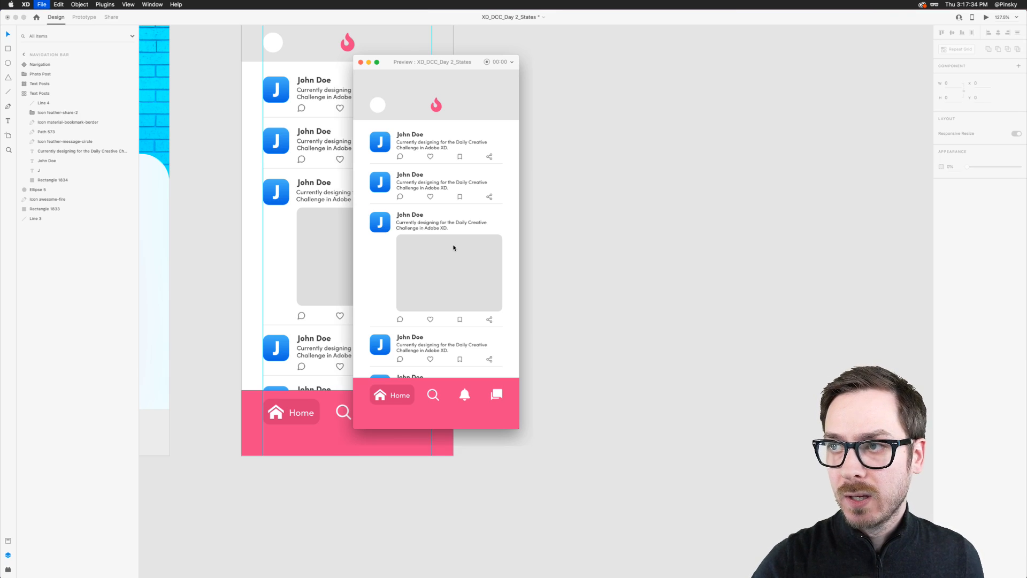
Extend the Navigation Bar artboard downward to a height of 1062 to fit the remaining text posts
scroll(348, 284, "up", 3)
left_click(264, 59)
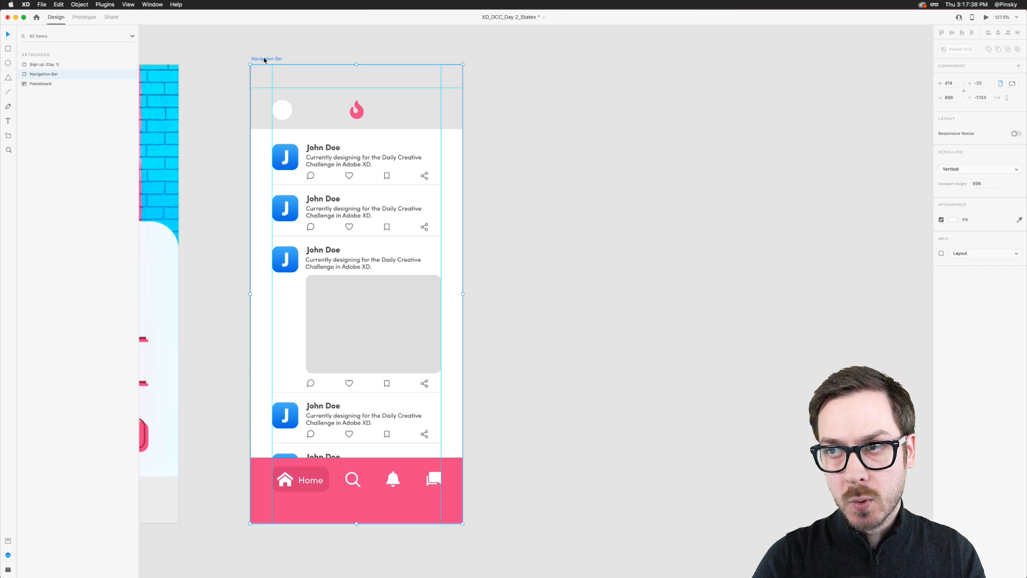
scroll(260, 52, "up", 3)
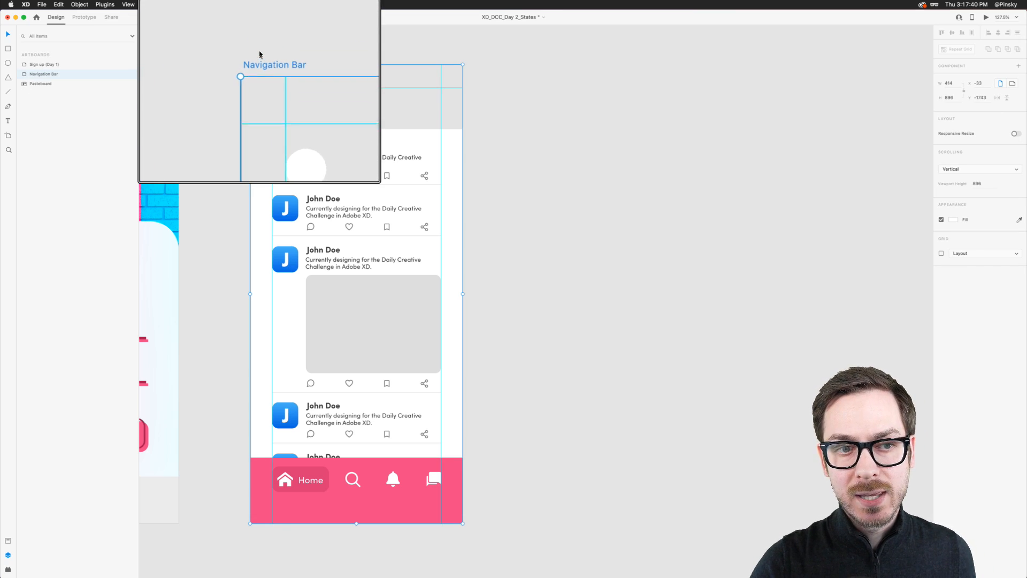
scroll(259, 53, "down", 3)
scroll(355, 296, "down", 5)
left_click_drag(358, 286, 349, 371)
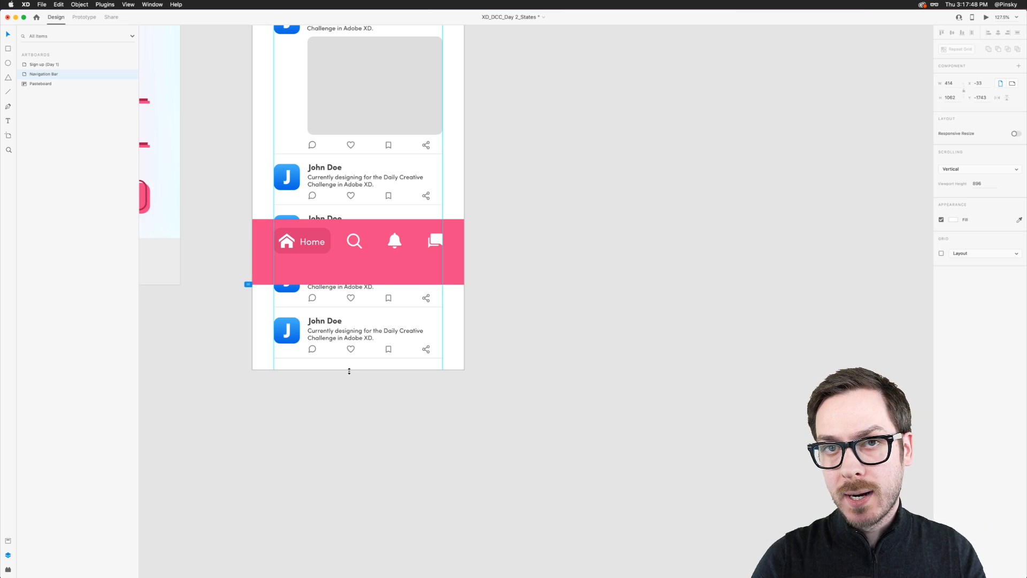
left_click(349, 370)
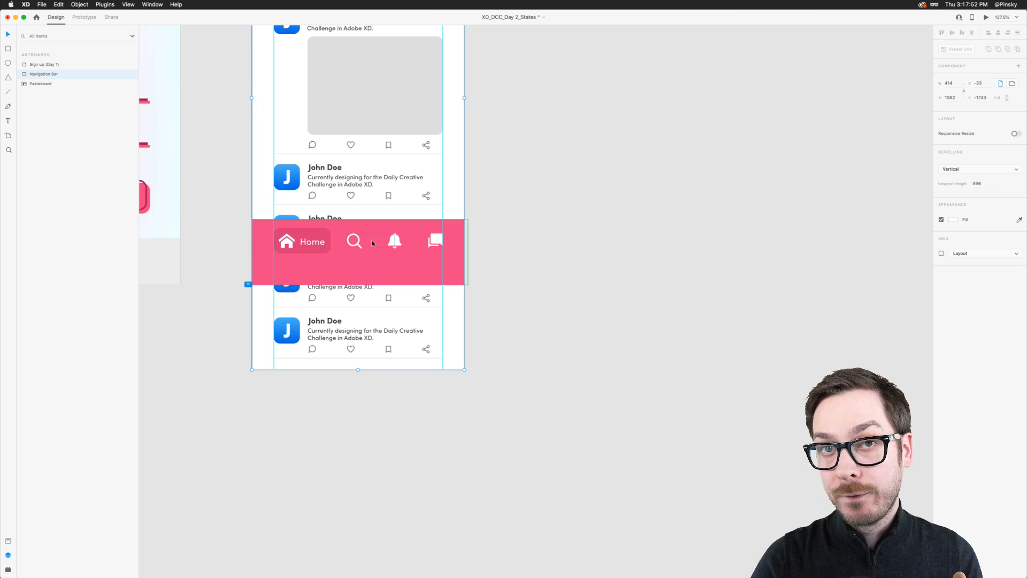
Lengthen the artboard to a height of 1157 and place a copy of Photo Post below the last text post
left_click_drag(357, 370, 358, 418)
left_click_drag(351, 81, 358, 443)
Extend the artboard to a height of 1462, leaving blank space below the copied photo post
left_click(265, 387)
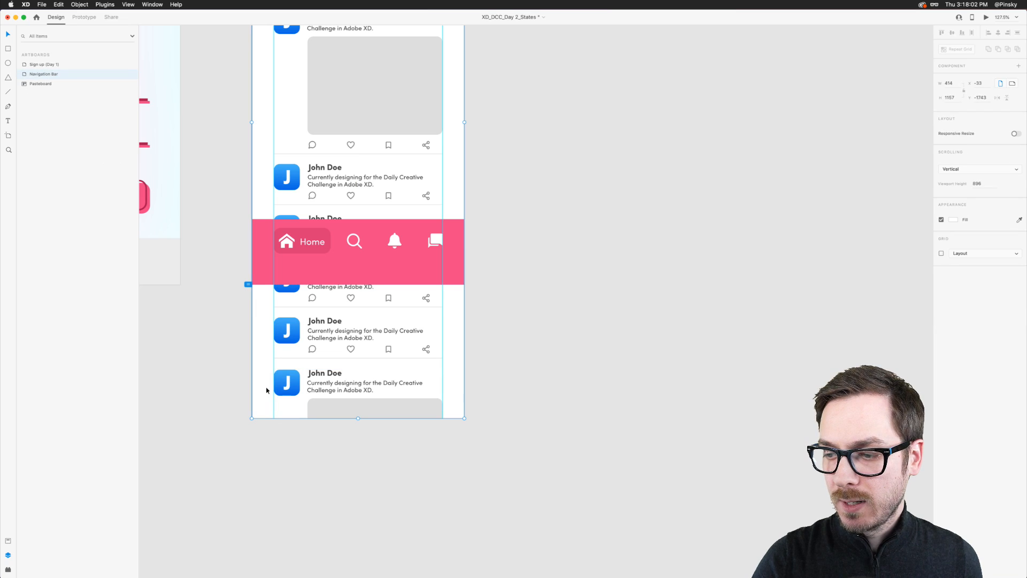
left_click_drag(361, 526, 361, 530)
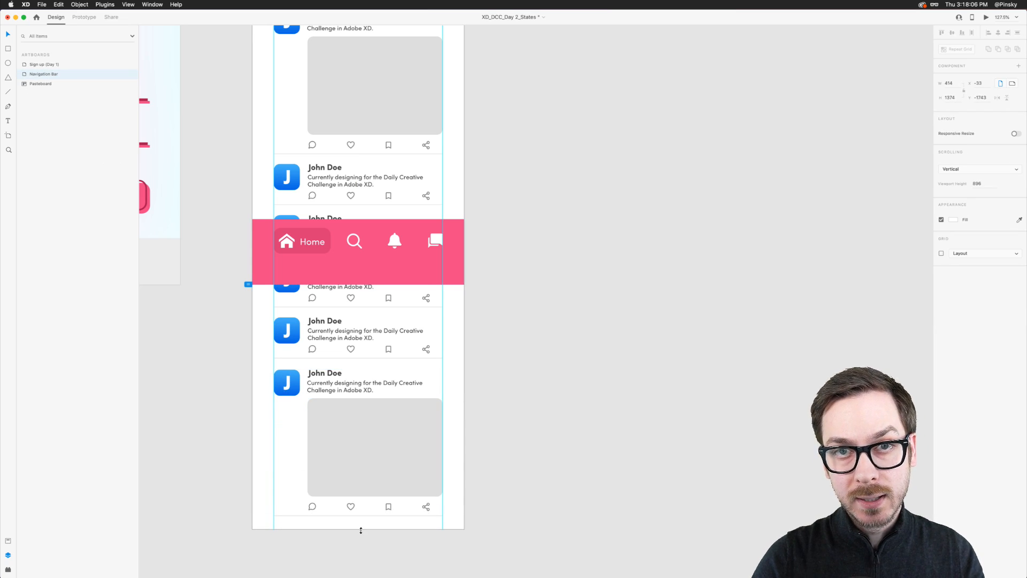
mouse_move(361, 530)
left_mouse_down()
mouse_move(355, 550)
mouse_move(370, 541)
left_mouse_up()
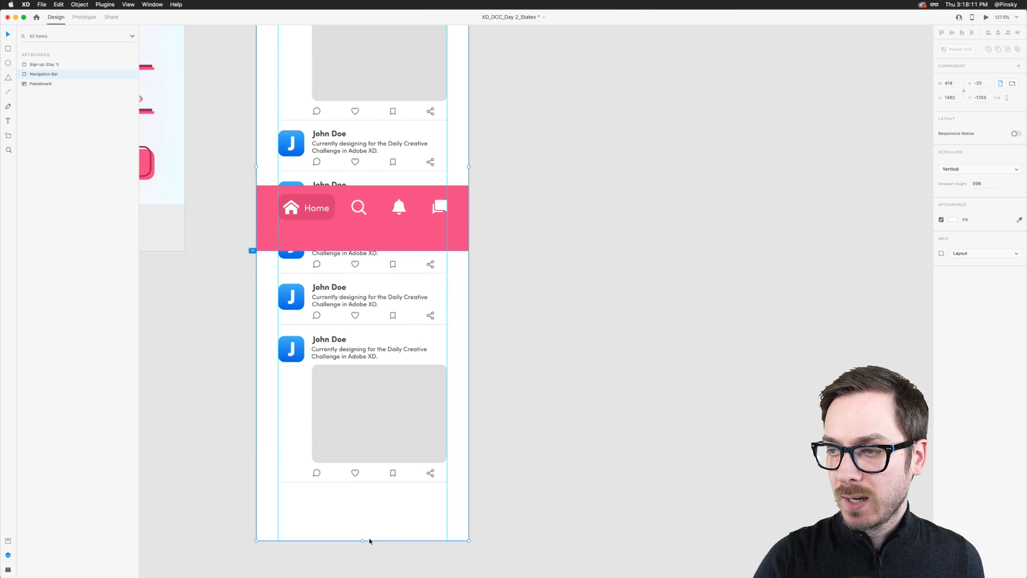
Preview the feed, check how the header and navigation bar behave down to the last post, and close the preview
left_click(987, 17)
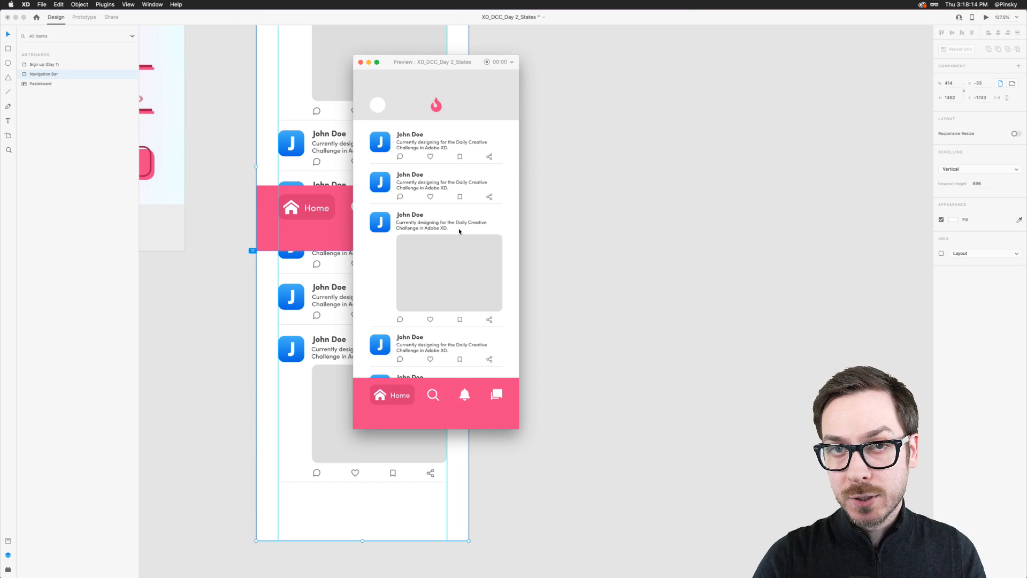
scroll(459, 231, "down", 5)
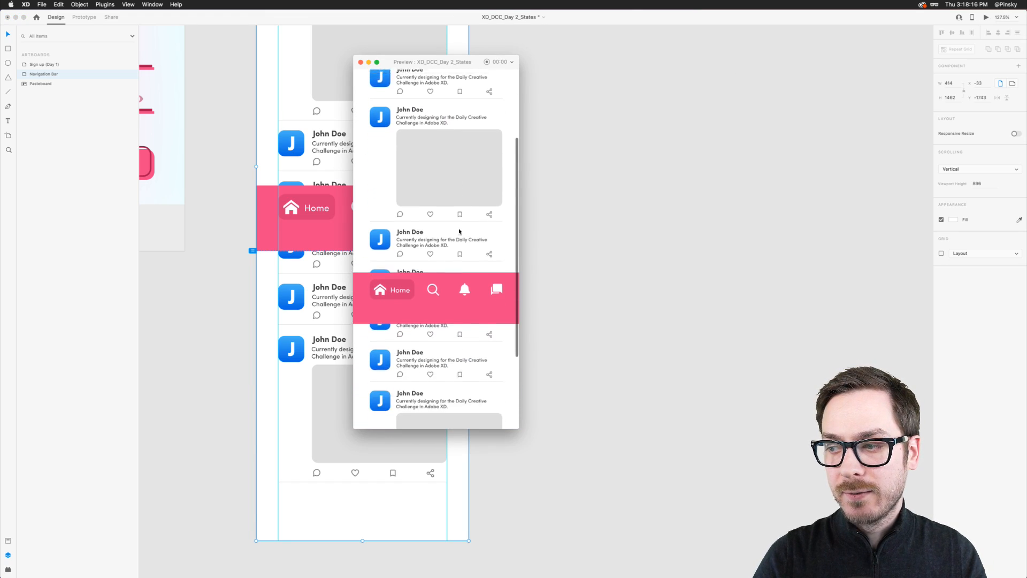
scroll(459, 231, "down", 2)
scroll(449, 207, "down", 1)
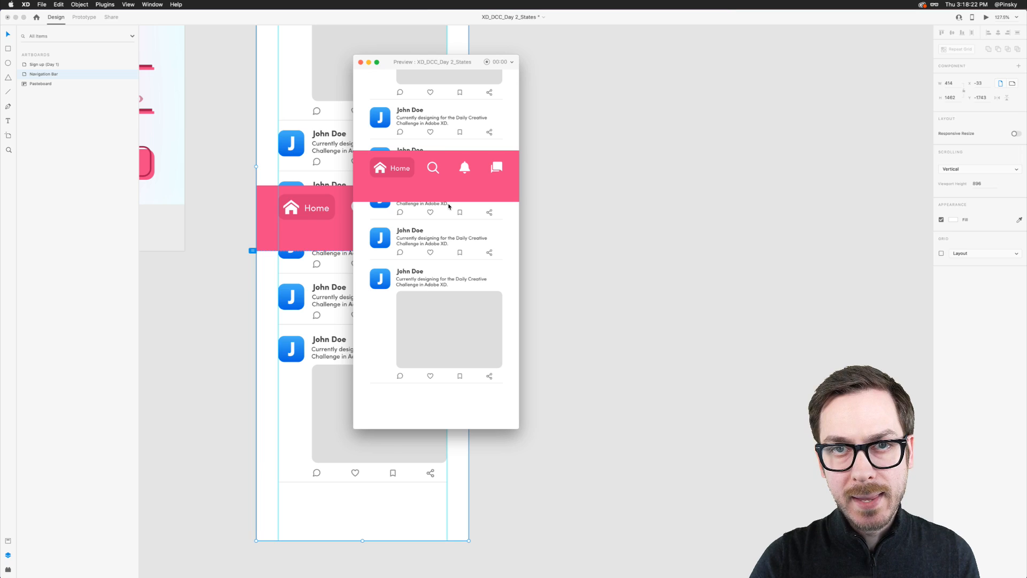
key("super+w")
Group the header's background, white circle and flame icon, and name the group Header
scroll(449, 206, "up", 10)
left_click(241, 93)
left_click_drag(240, 93, 457, 132)
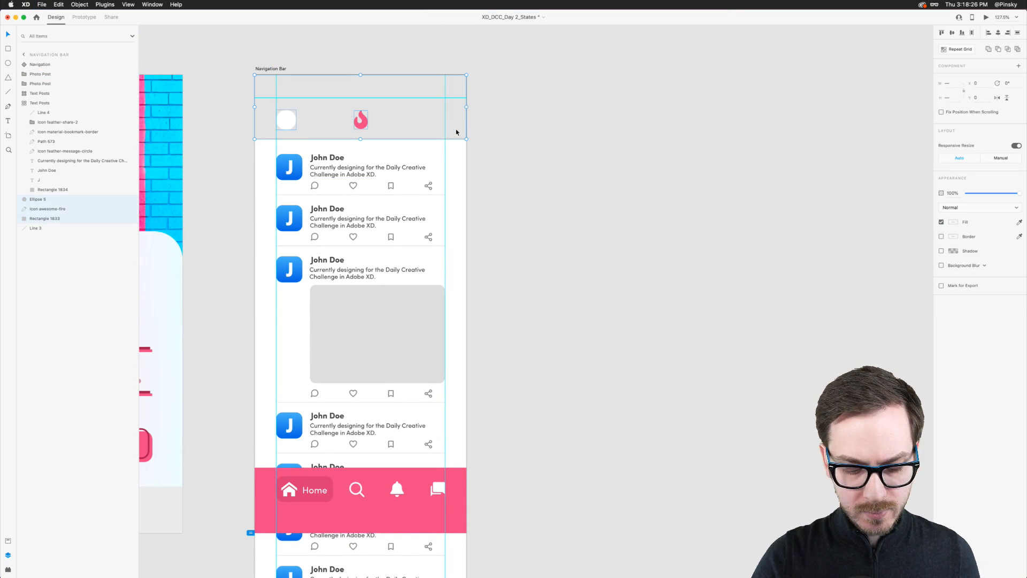
key("super+g")
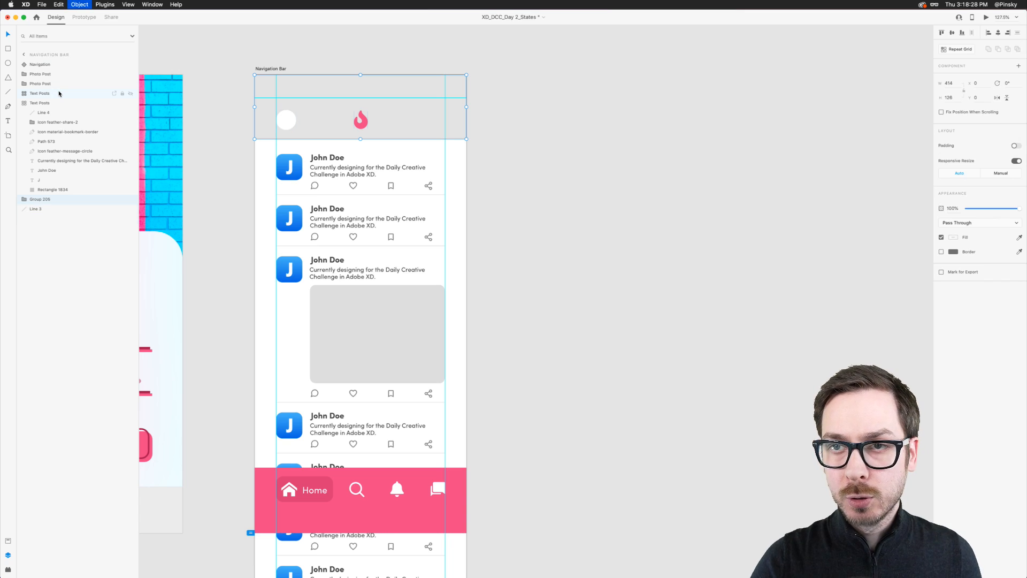
double_click(37, 200)
type("Header")
key("Return")
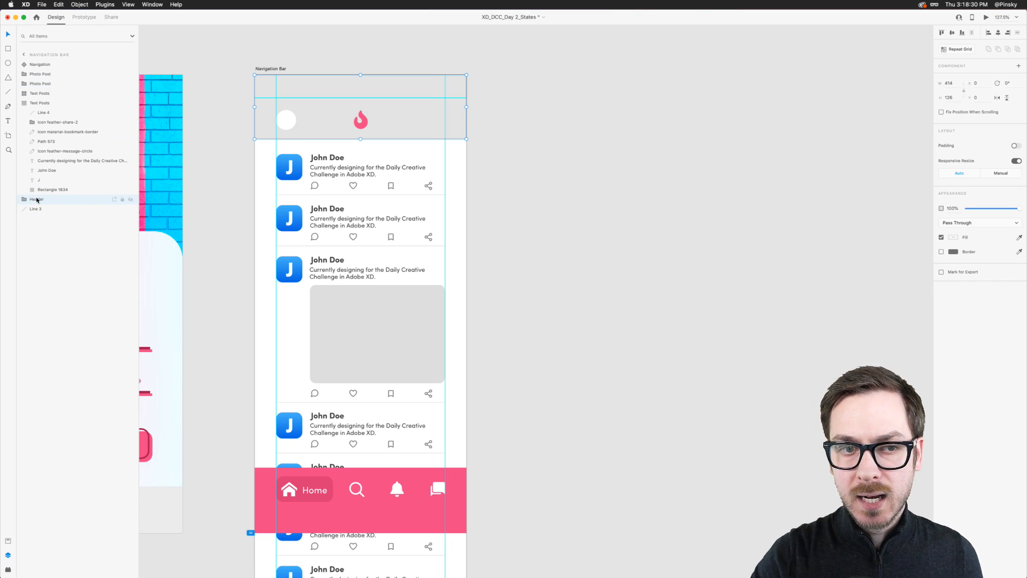
Bring the Header group to the front and fix the position of both Header and Navigation when scrolling
left_click_drag(60, 202, 56, 62)
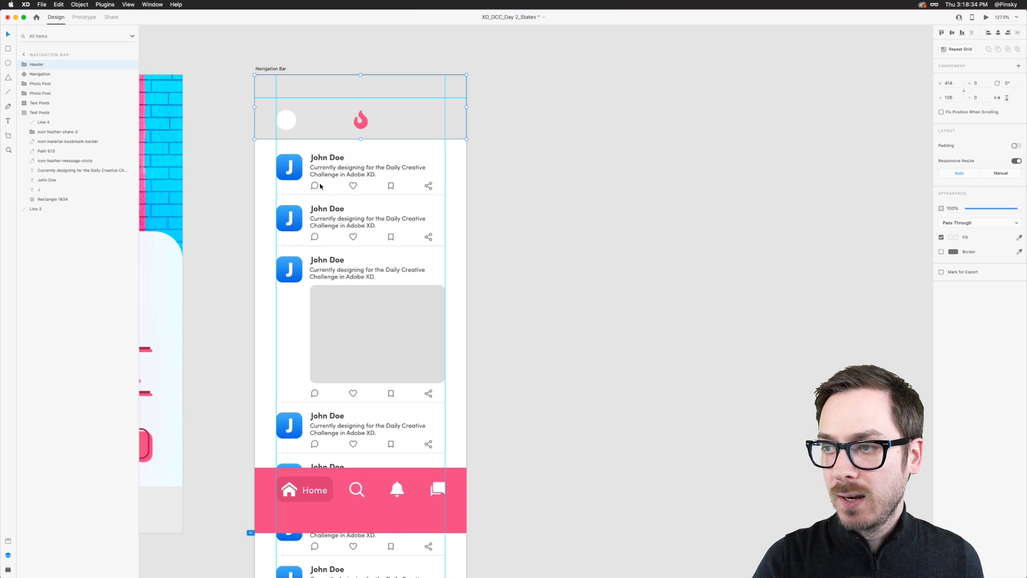
scroll(321, 187, "down", 2)
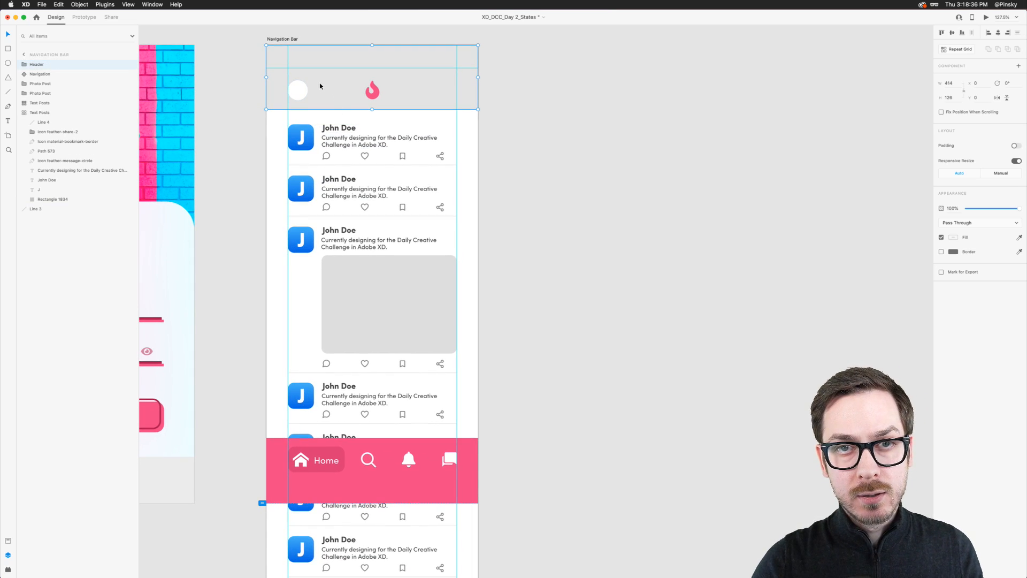
left_click(58, 76, "shift")
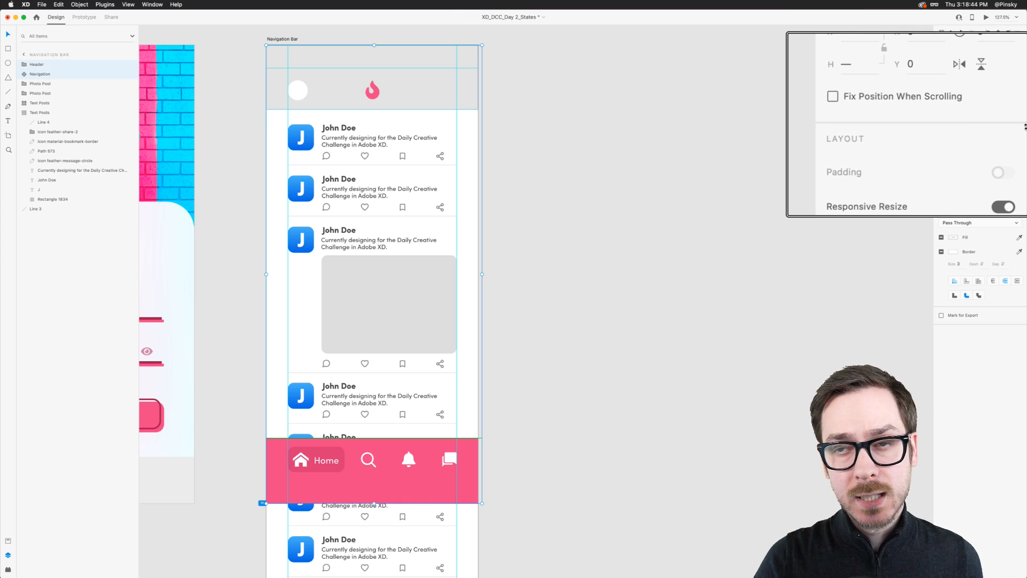
left_click(942, 113)
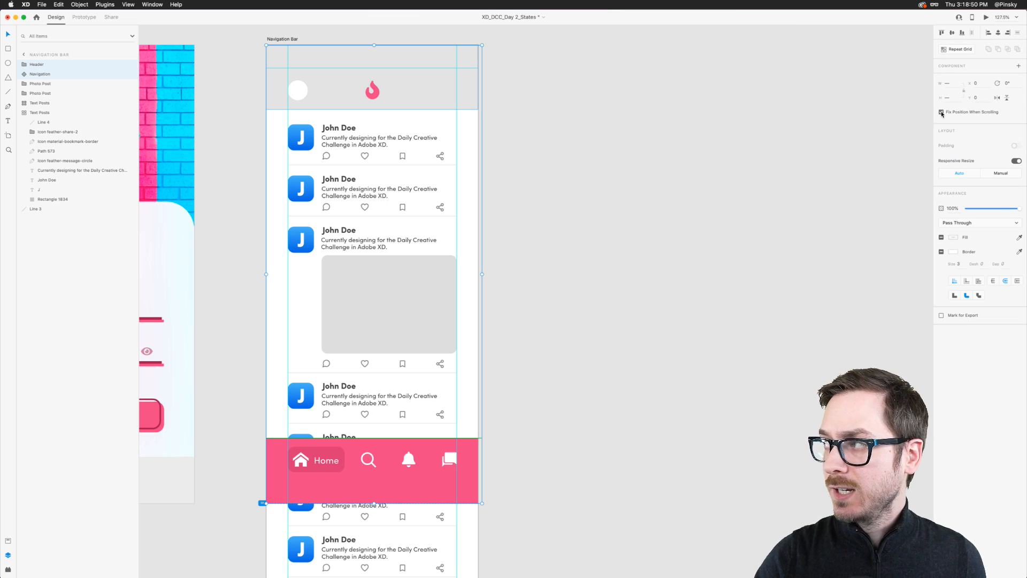
Preview the feed down to its end to check the fixed header and navigation bar
left_click(986, 17)
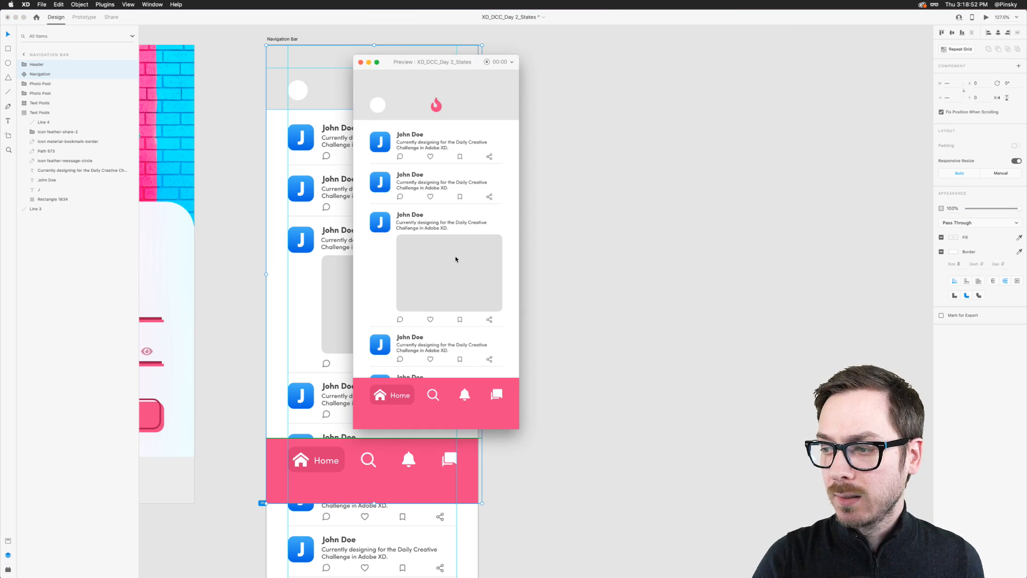
scroll(456, 260, "down", 10)
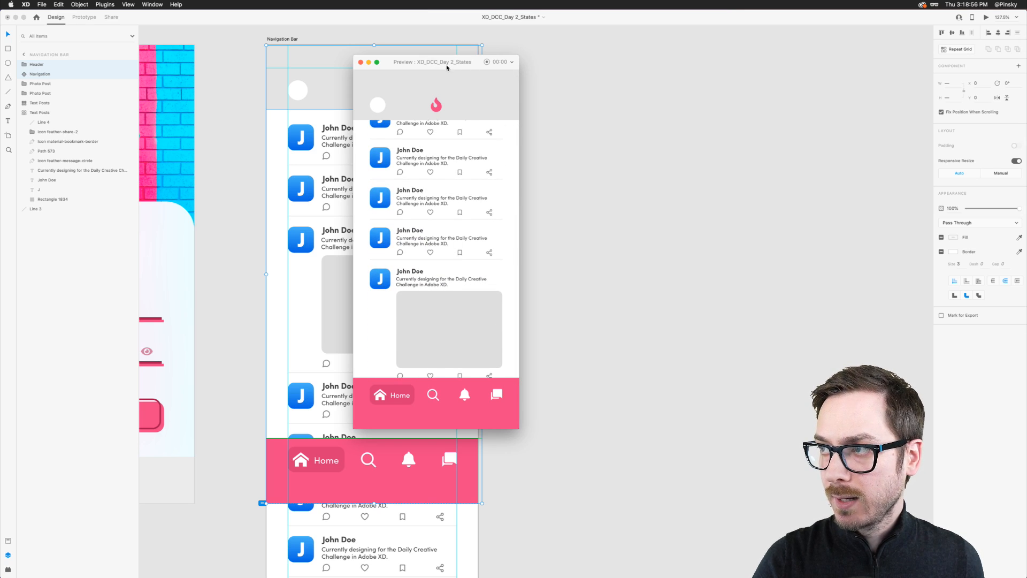
Extend the Navigation Bar artboard to a height of 1479 for more space below the last photo post
left_click(273, 405)
scroll(271, 406, "down", 10)
double_click(333, 481)
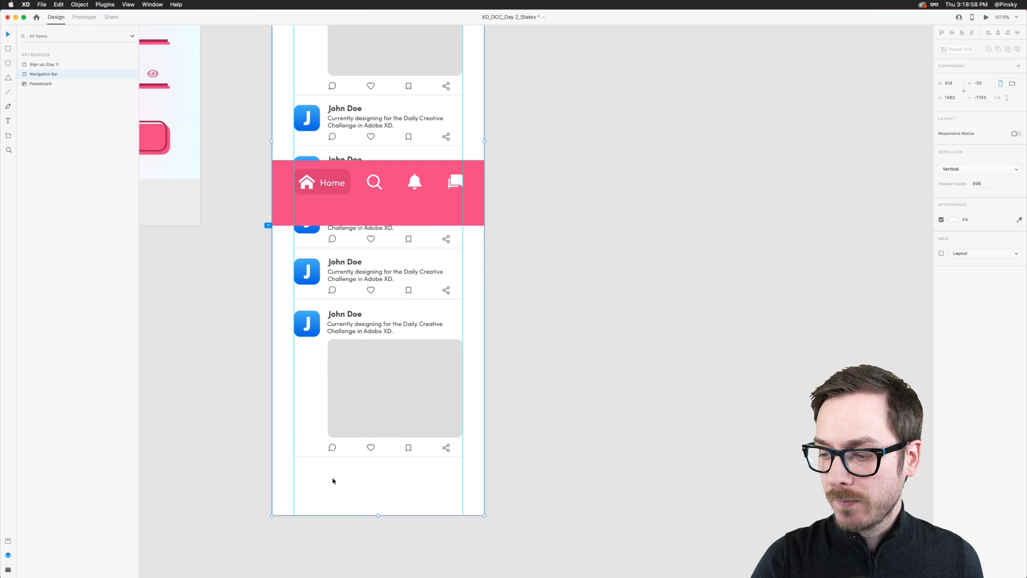
left_click_drag(379, 515, 378, 525)
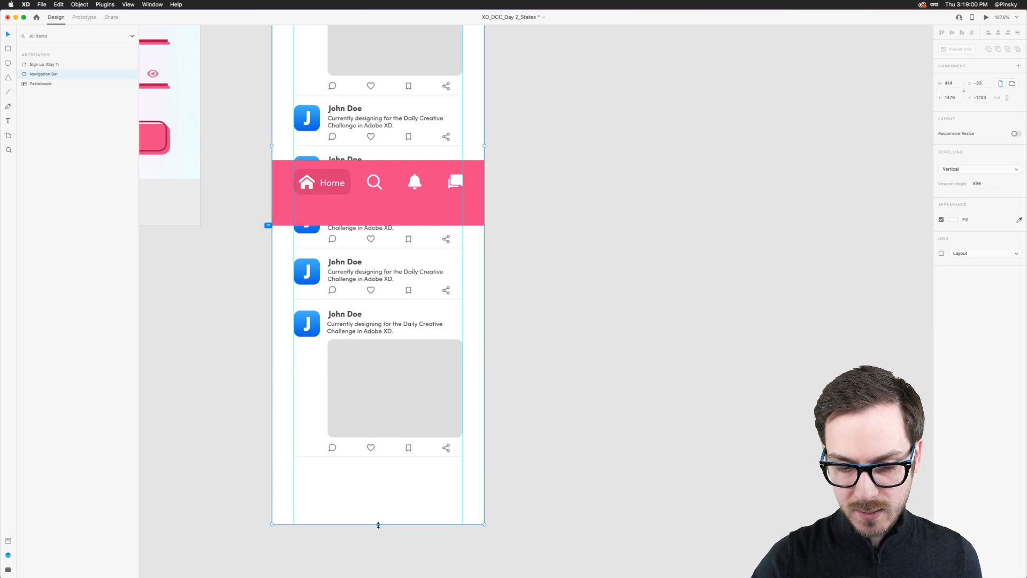
Preview the feed again and check the last photo post's spacing above the navigation bar
key("super+Return")
scroll(461, 299, "down", 5)
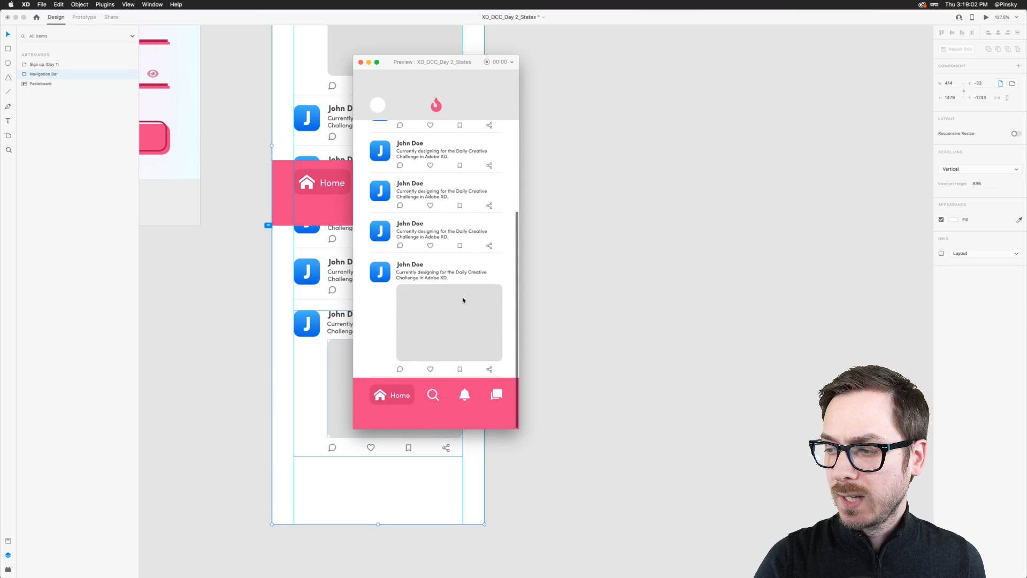
scroll(464, 301, "up", 5)
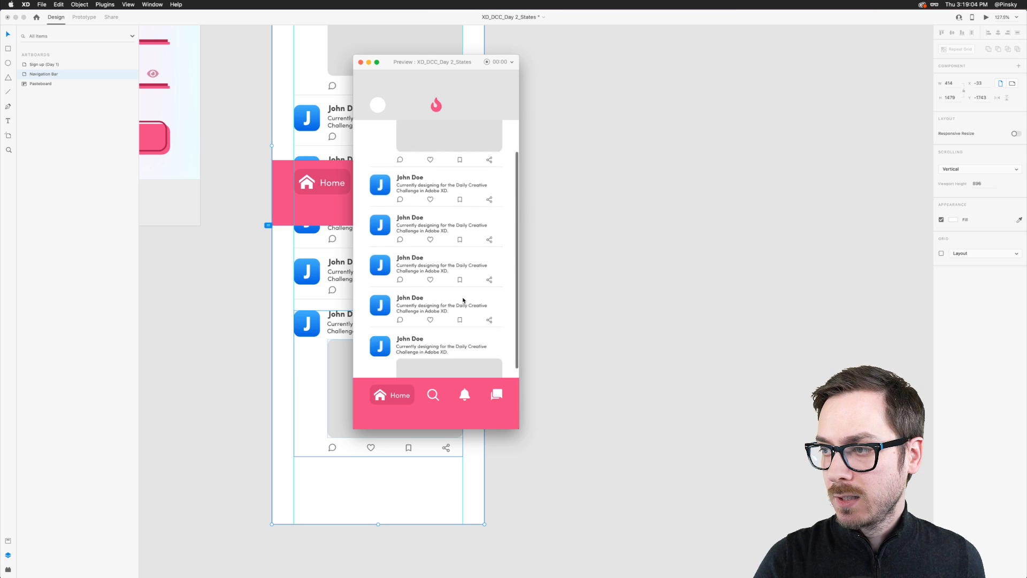
scroll(464, 301, "down", 5)
scroll(463, 299, "up", 5)
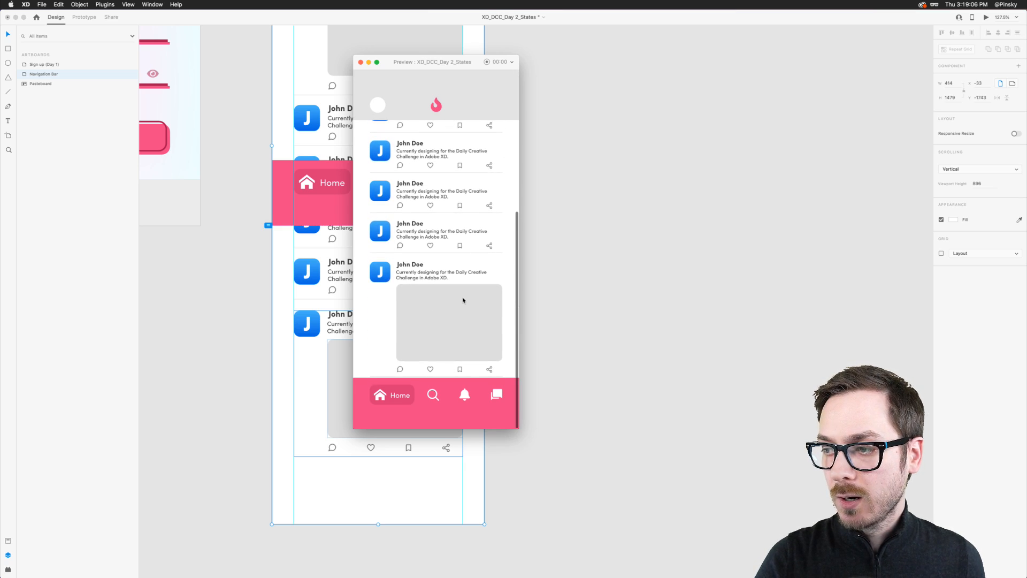
Try the initial M in the second text post's tile and undo the change
left_click(347, 148)
scroll(332, 134, "up", 10)
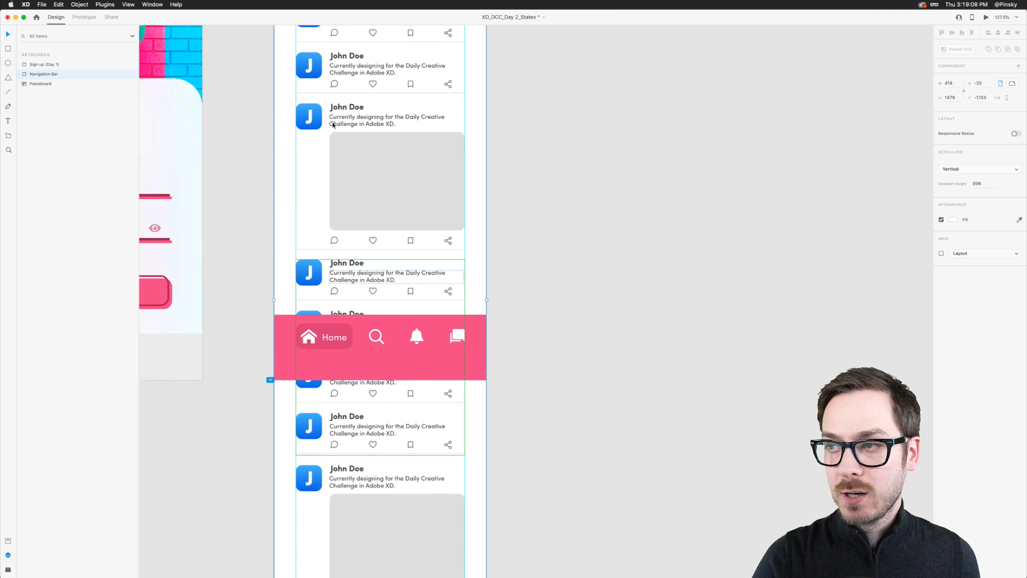
scroll(317, 131, "down", 1)
double_click(301, 158)
double_click(301, 160)
type("M")
key("Escape")
scroll(302, 117, "up", 5)
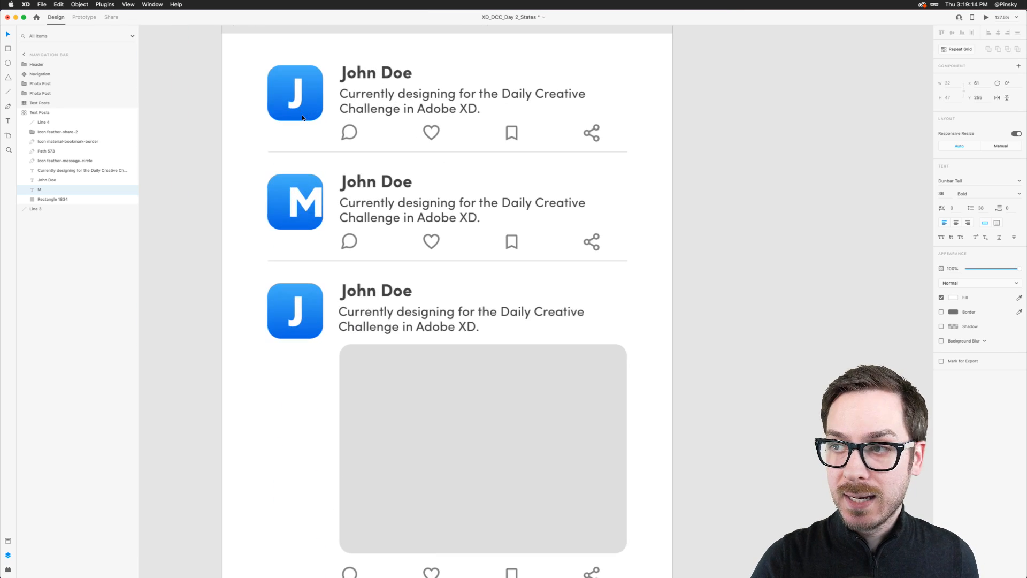
key("super+z")
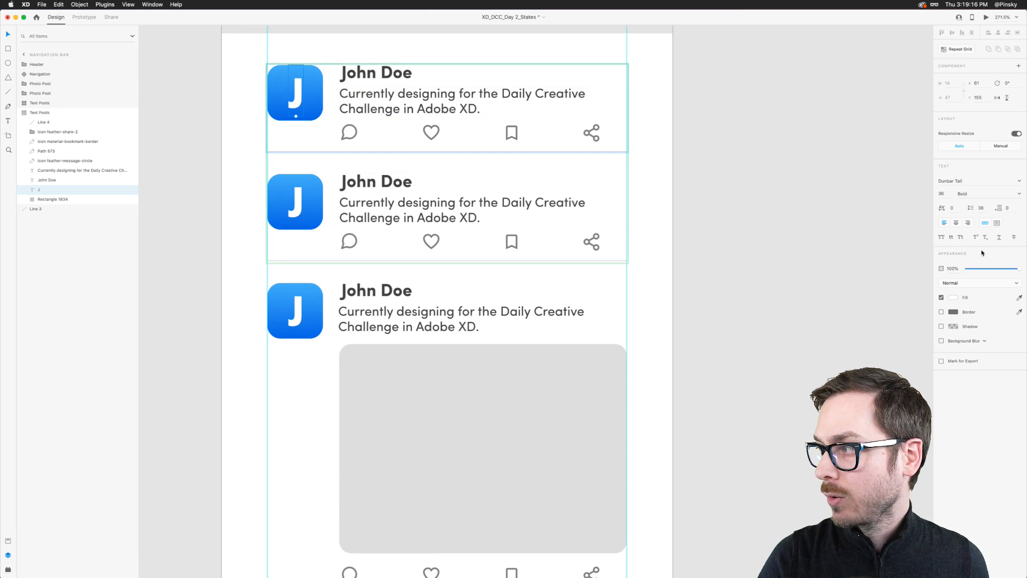
Centre-align the initial in the second text post's blue tile and change it to M
left_click(956, 223)
double_click(294, 206)
type("M")
key("Escape")
Replace the display name of the second text post with a first name matching the initial M
double_click(369, 185)
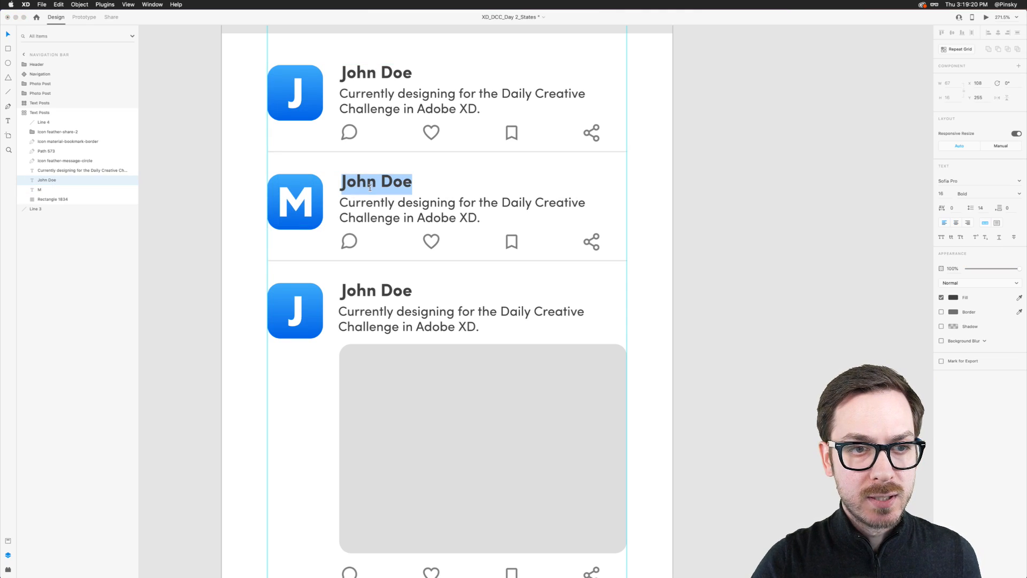
type("Michelle")
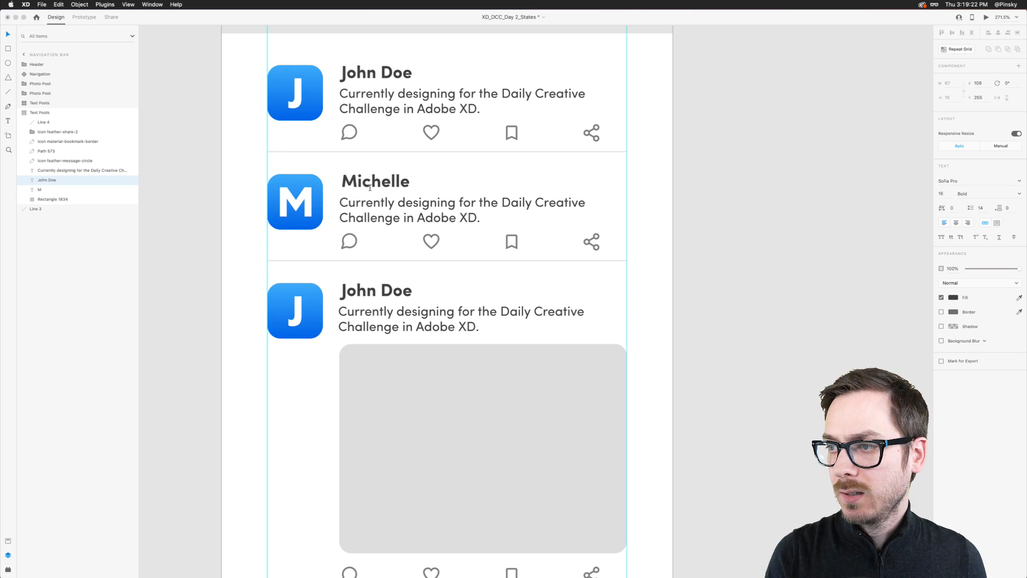
key("Escape")
Preview the feed down to the last photo post to check the edited text post and the fixed bars
scroll(354, 294, "down", 3)
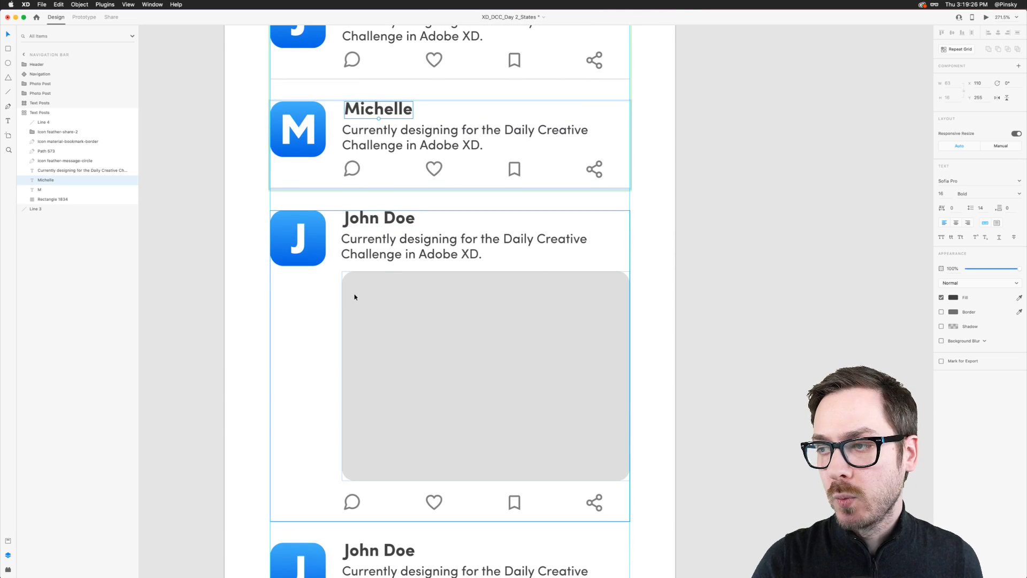
scroll(355, 296, "down", 6)
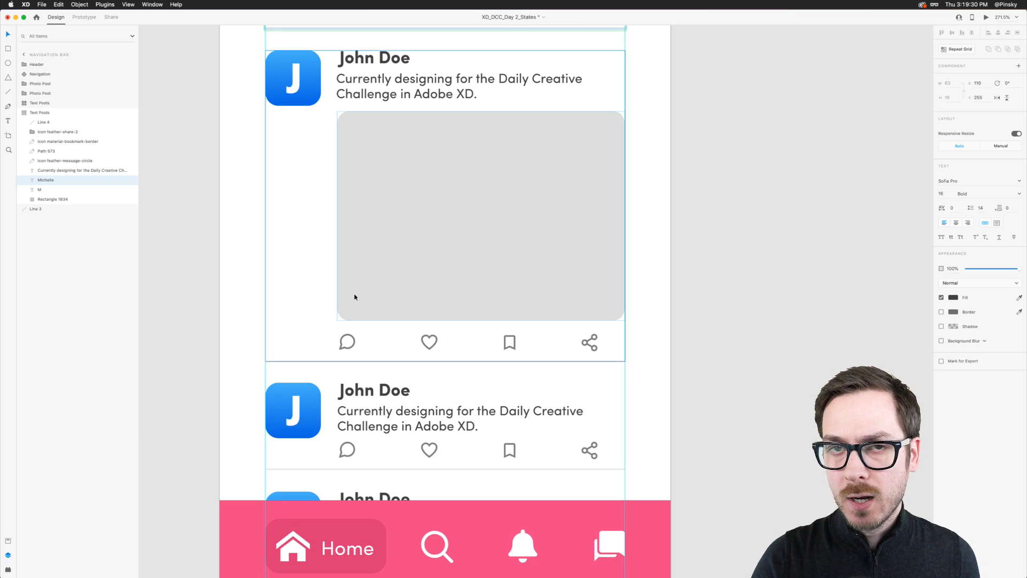
scroll(354, 297, "down", 6)
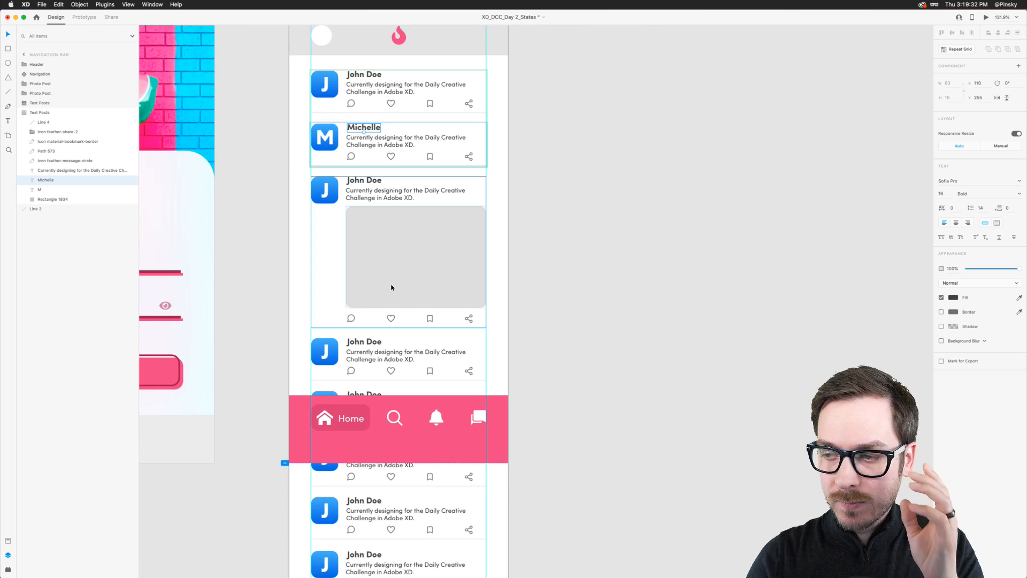
key("super+Return")
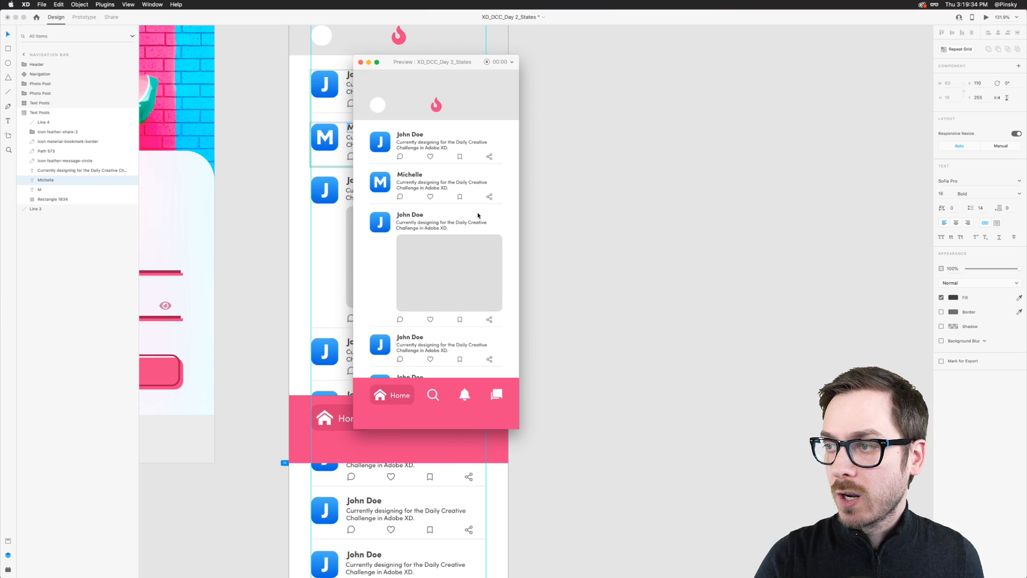
scroll(453, 204, "down", 10)
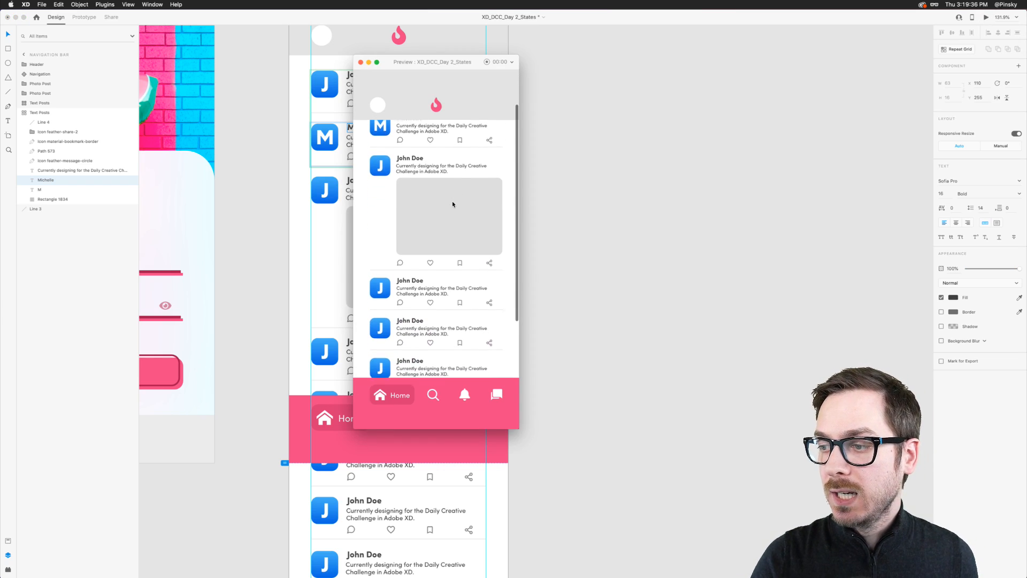
scroll(453, 204, "down", 5)
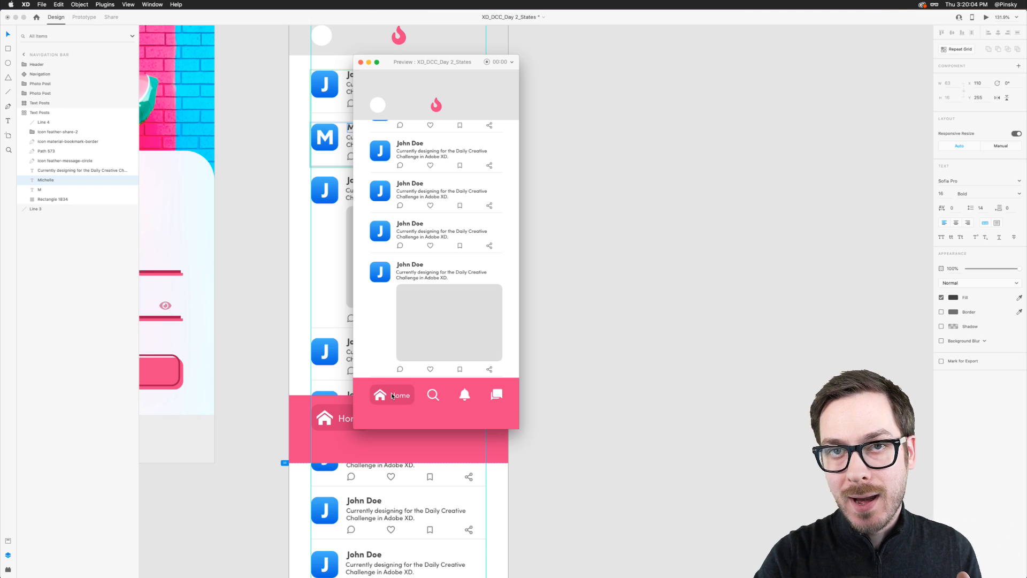
key("super+w")
Wire the Home item inside the navigation component to the Header with a Scroll To action on tap
scroll(360, 251, "up", 1)
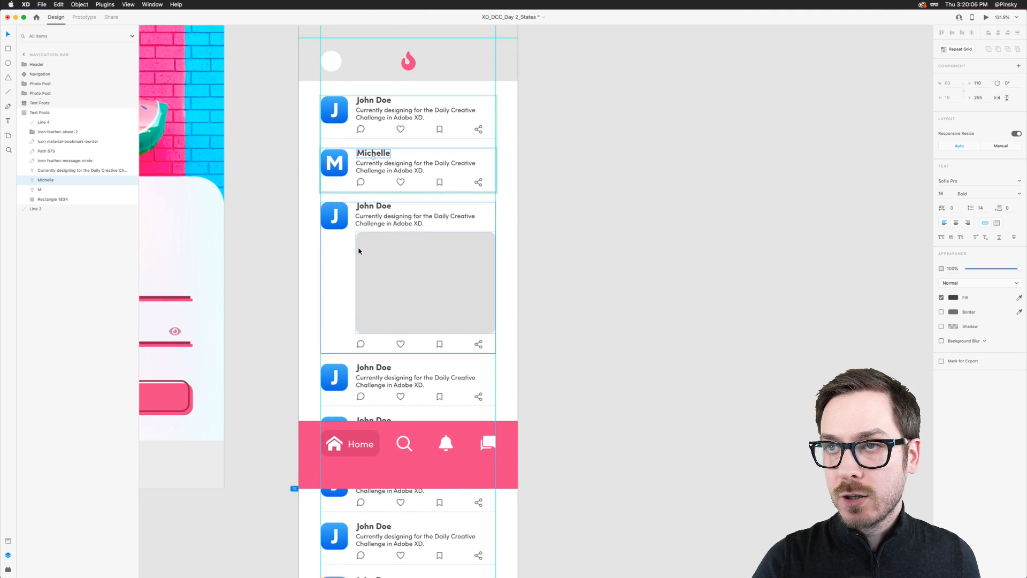
left_click(80, 17)
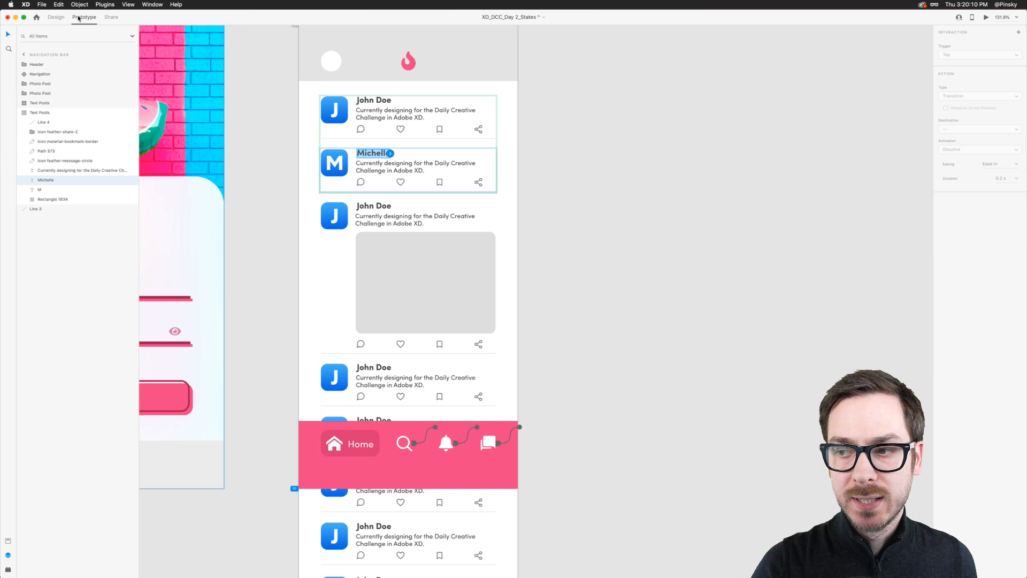
left_click(339, 445)
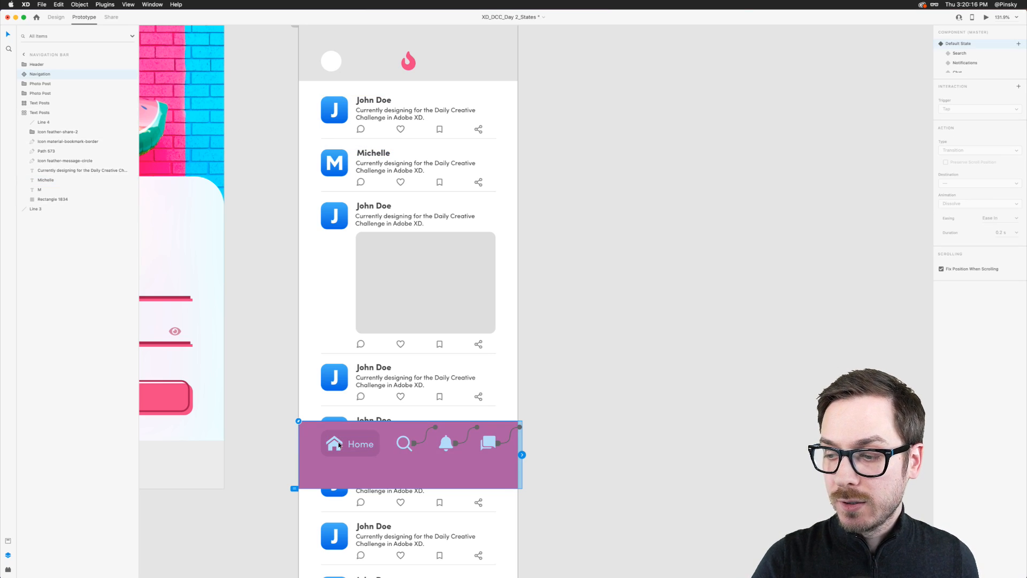
double_click(339, 444)
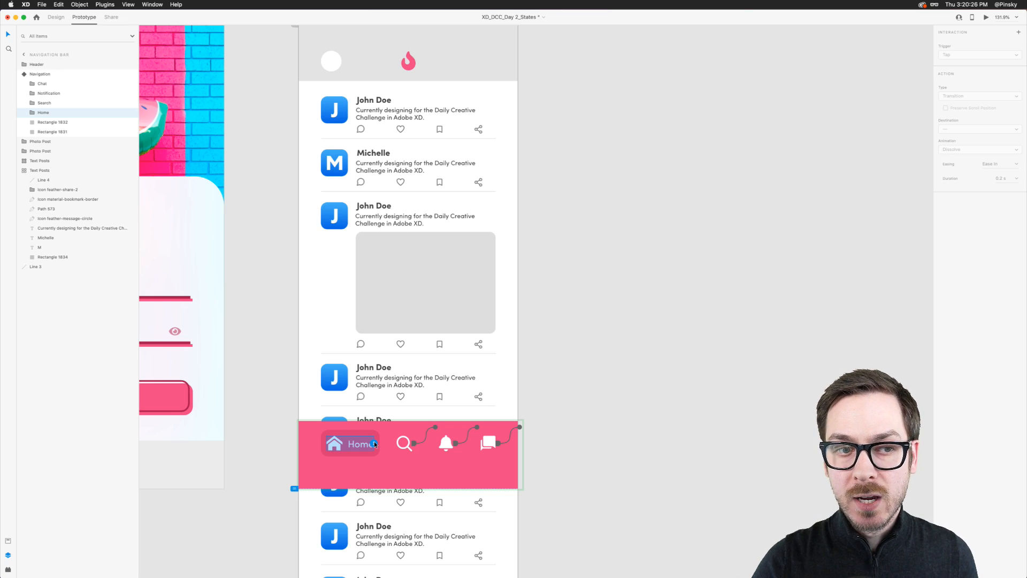
left_click_drag(375, 444, 364, 76)
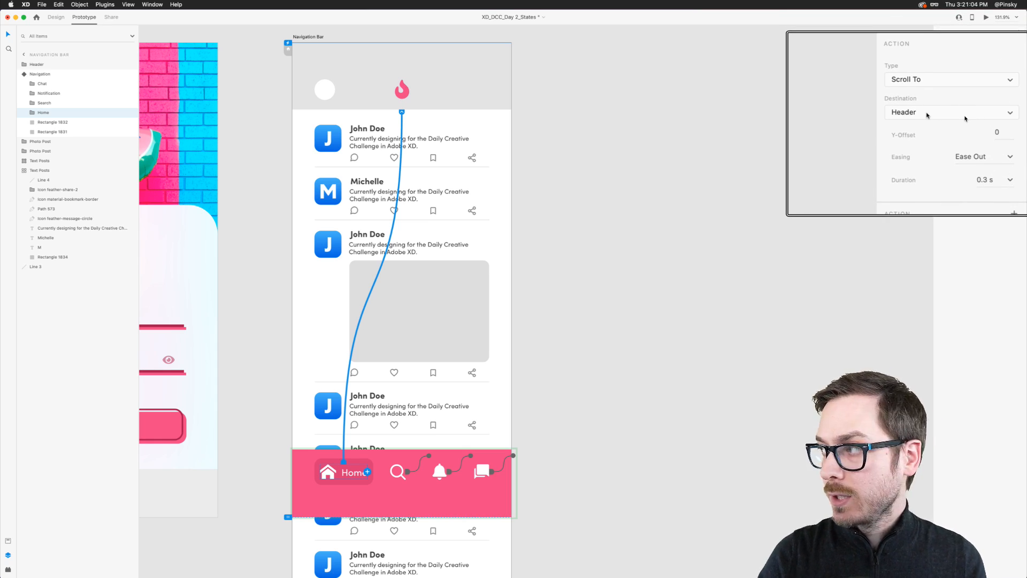
Set the Home item's Scroll To interaction to Snap easing with a duration of 0.6 s
left_click(1012, 133)
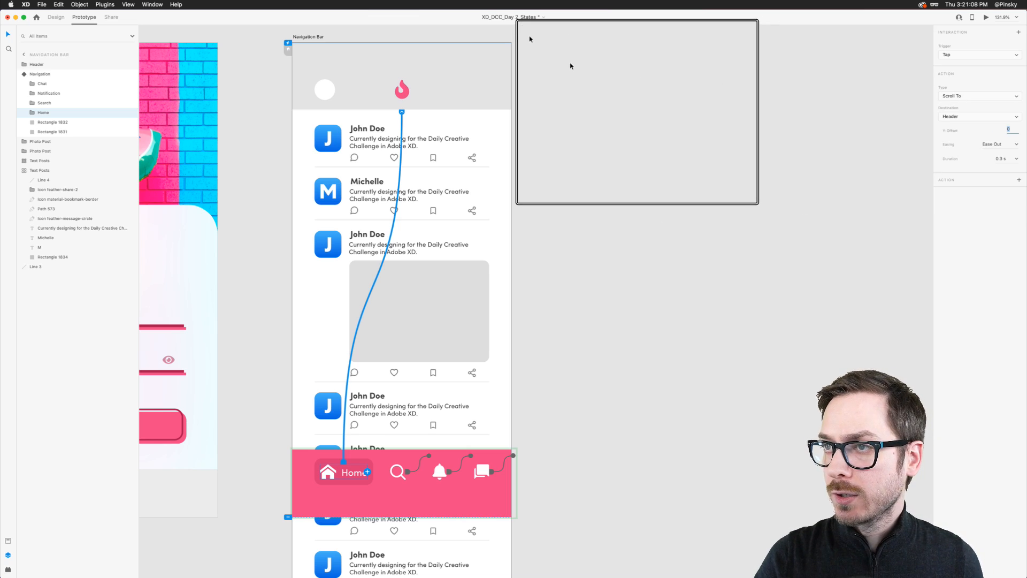
scroll(337, 65, "up", 2)
mouse_move(287, 77)
left_mouse_down()
mouse_move(283, 132)
mouse_move(274, 79)
left_mouse_up()
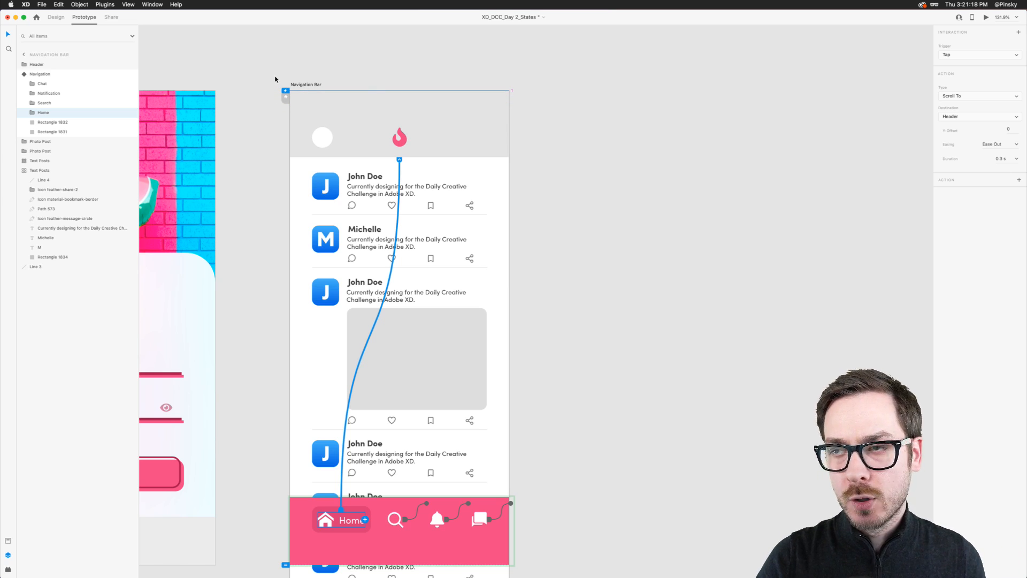
left_click(1016, 144)
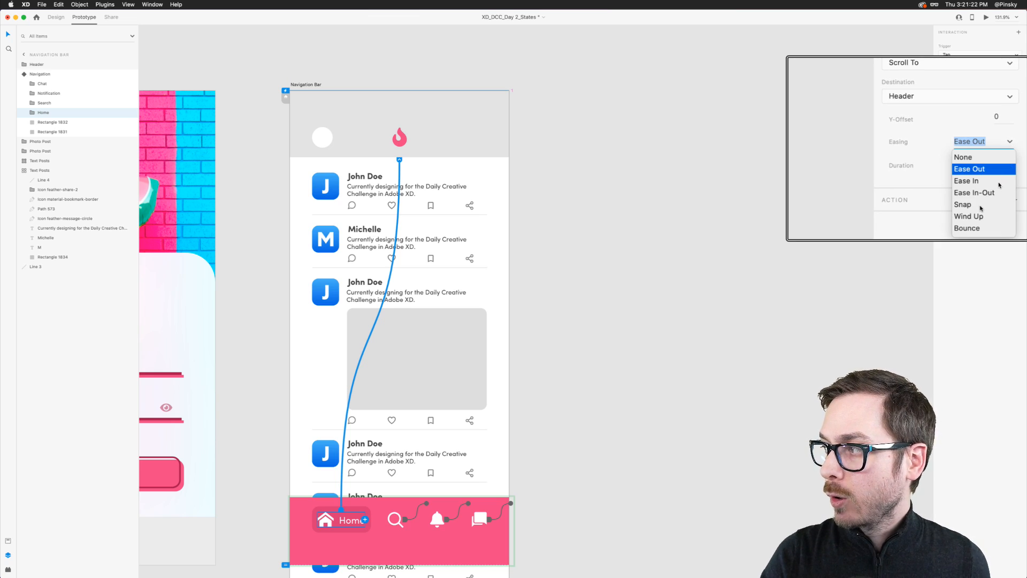
left_click(981, 206)
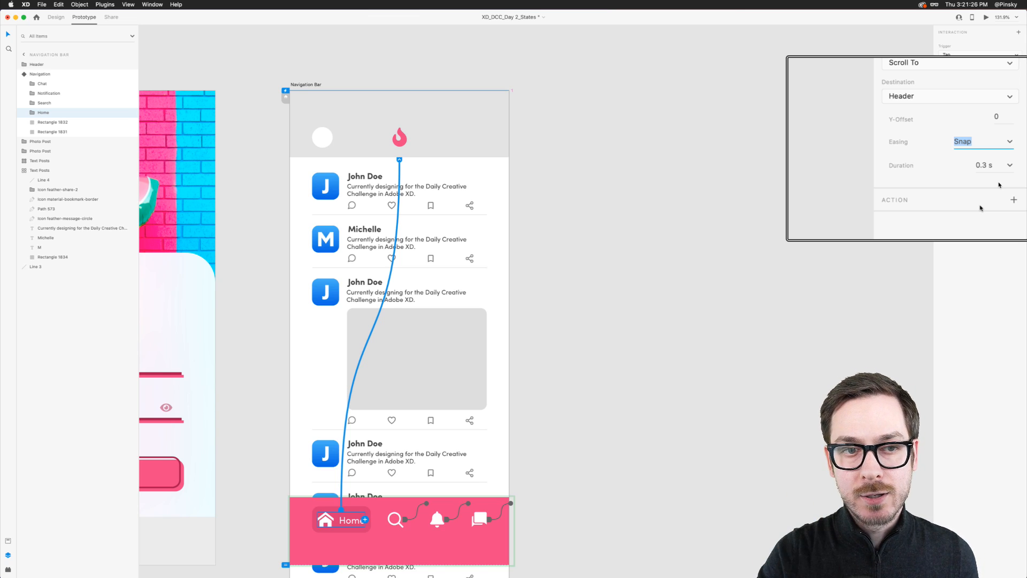
left_click(1009, 165)
left_click(988, 206)
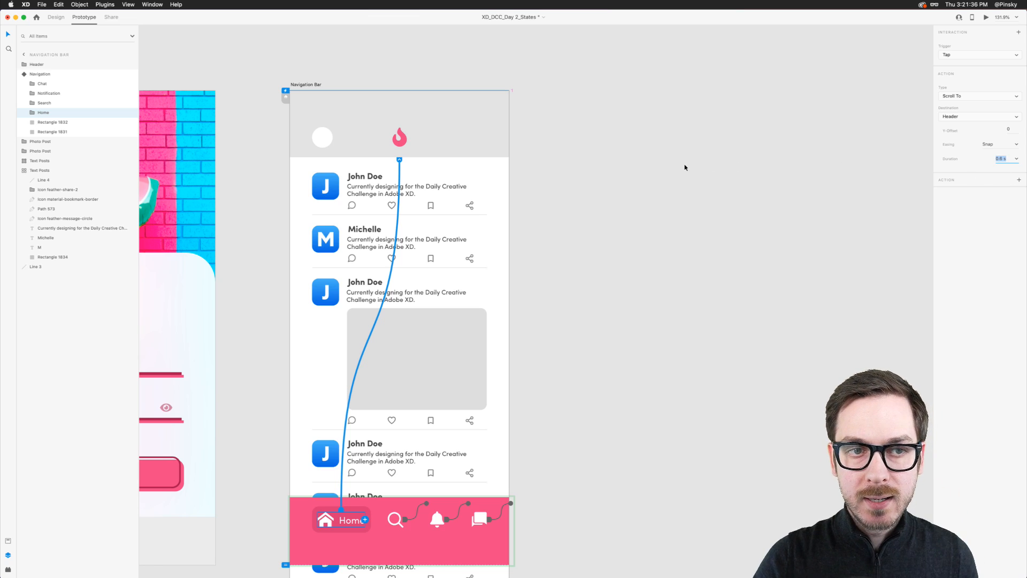
Preview the feed and test repeatedly whether the Home item scrolls from the last post back up to the header
left_click(986, 17)
scroll(709, 137, "right", 4)
scroll(709, 137, "right", 3)
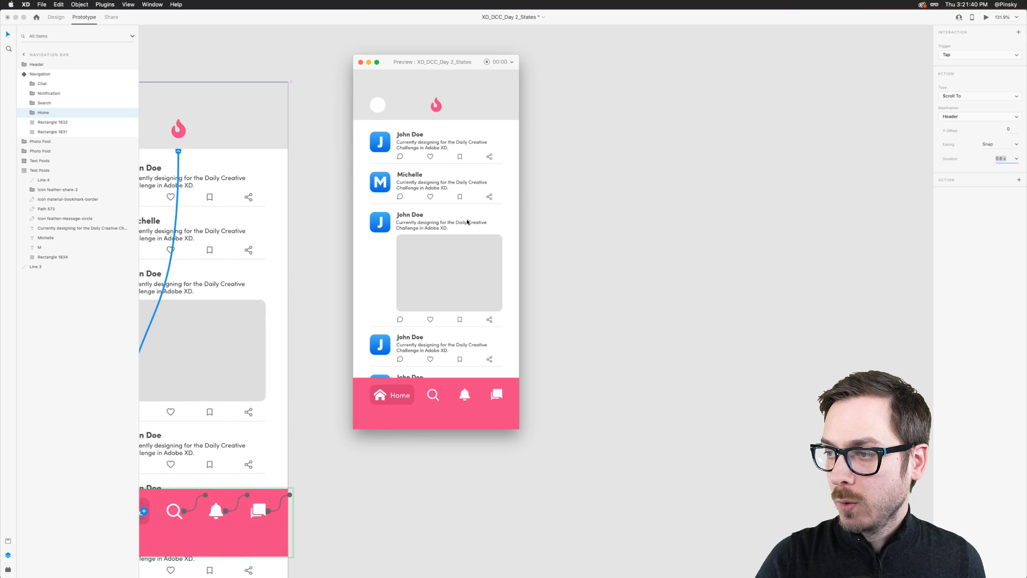
scroll(424, 236, "down", 5)
scroll(425, 240, "down", 3)
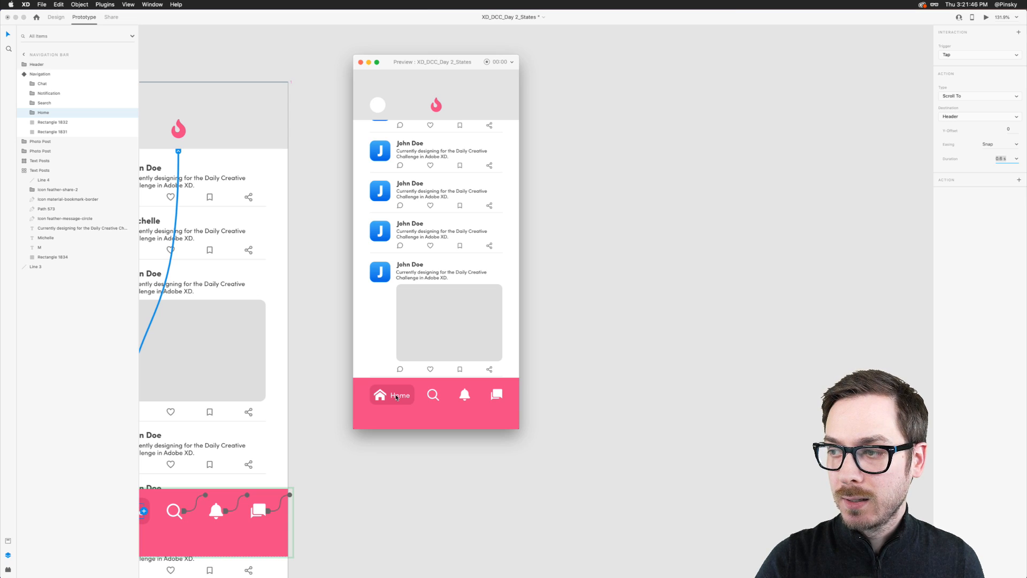
left_click(396, 396)
scroll(396, 399, "down", 5)
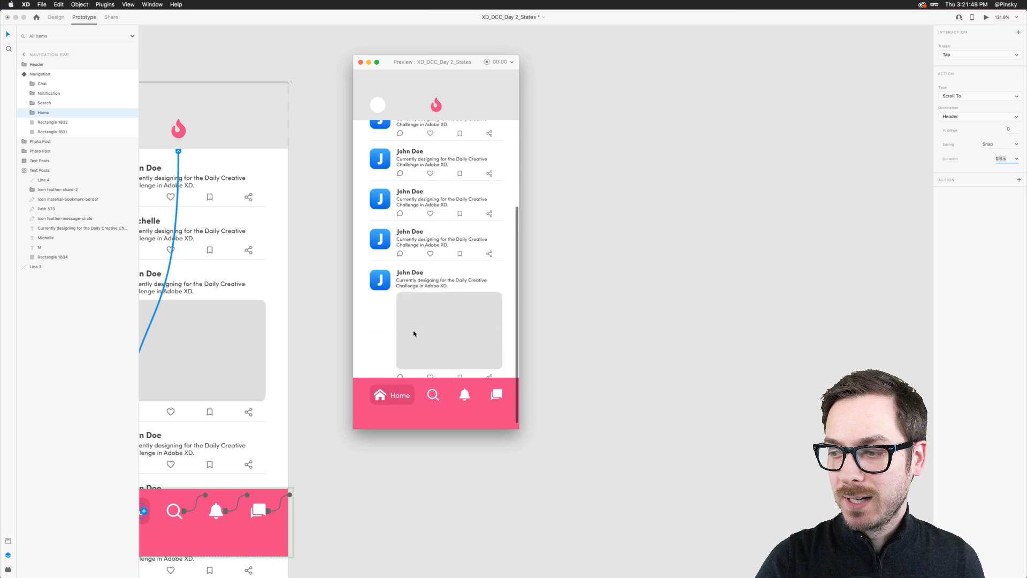
left_click(396, 398)
scroll(418, 299, "down", 1)
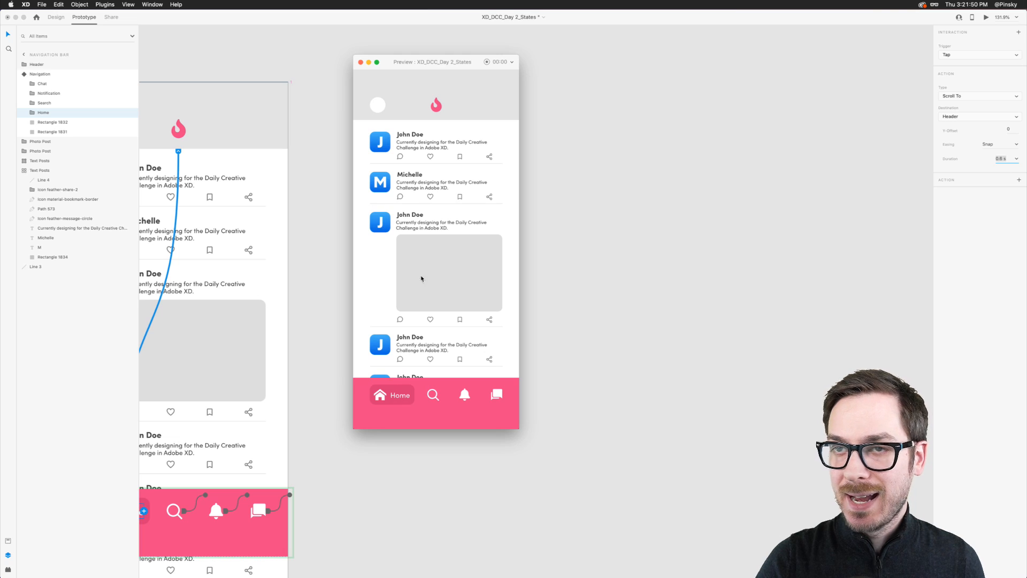
scroll(424, 253, "down", 5)
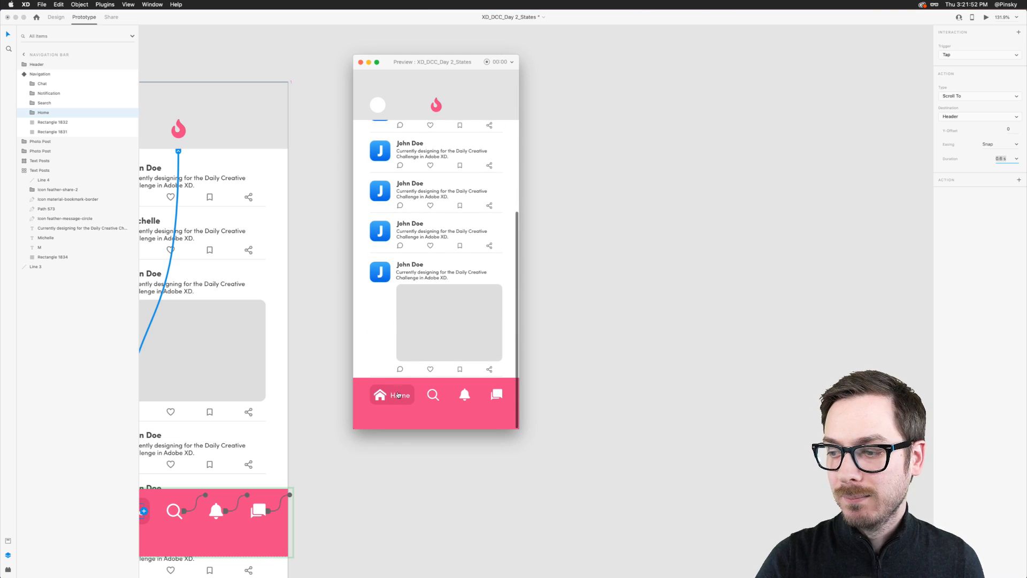
left_click(396, 396)
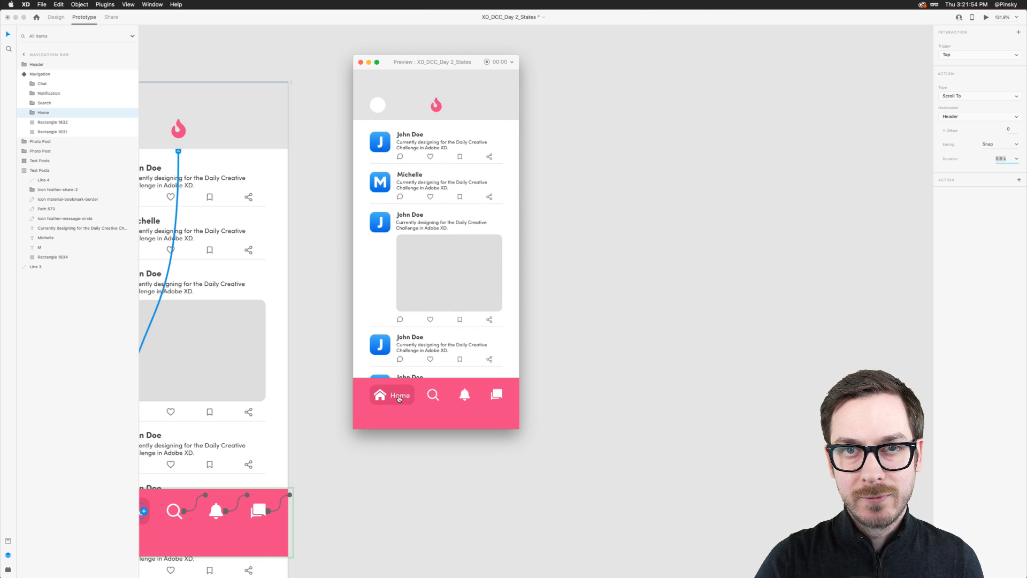
left_click(361, 62)
Add a second action of type Audio Playback to the Home item's interaction and import Click Click.wav as its audio file
scroll(370, 154, "left", 4)
scroll(370, 154, "down", 2)
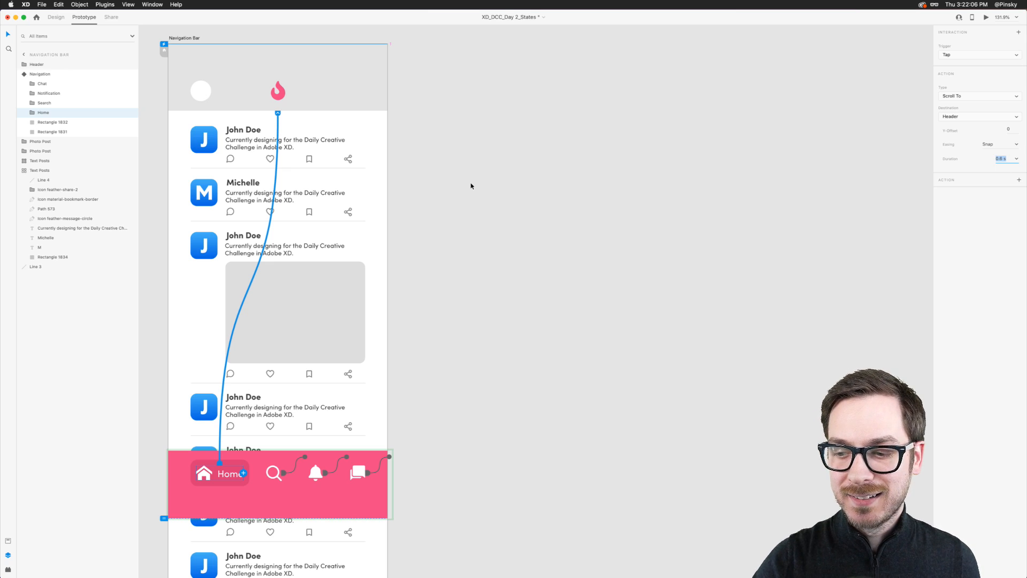
scroll(241, 413, "up", 5)
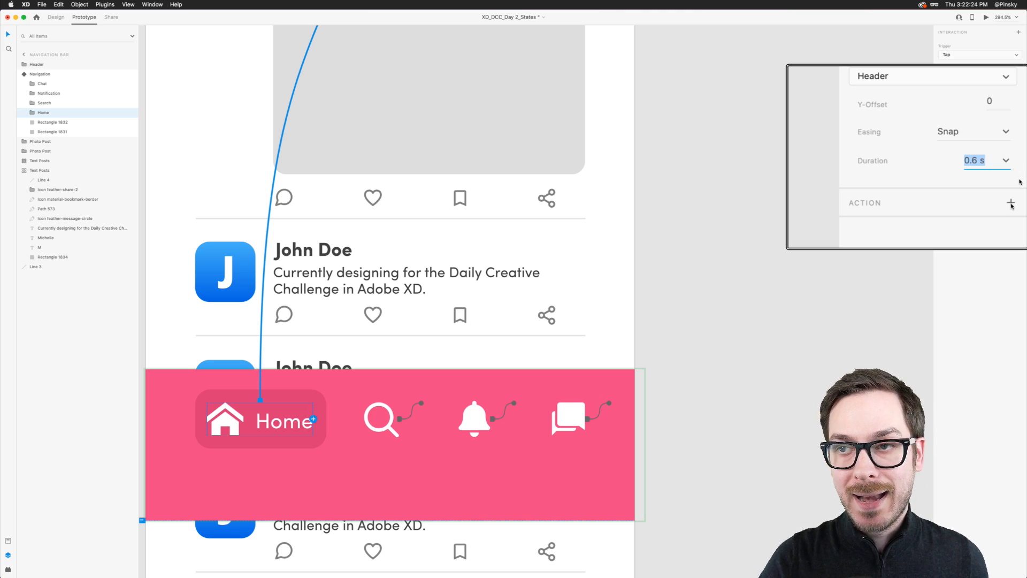
left_click(1019, 182)
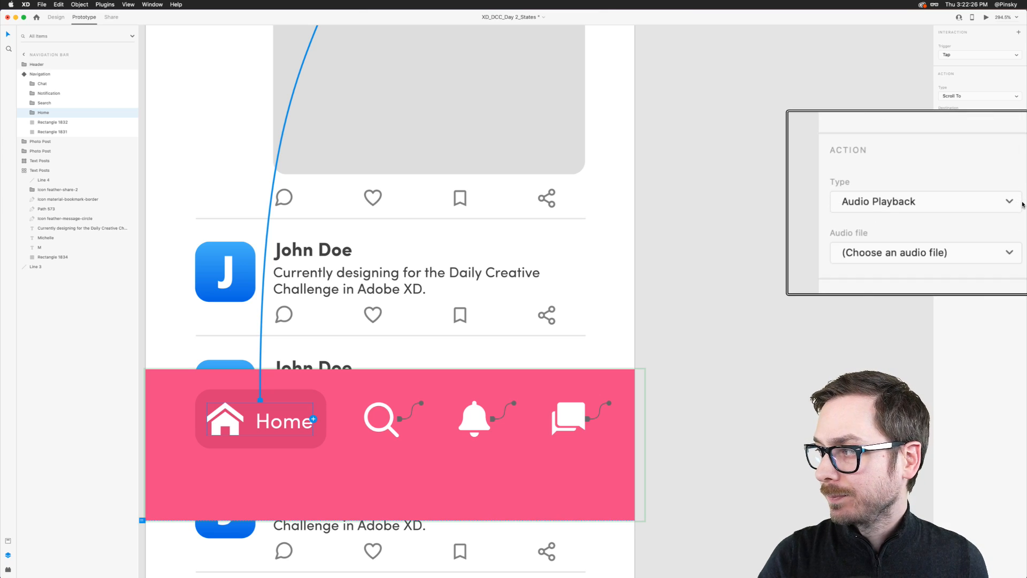
left_click(1019, 202)
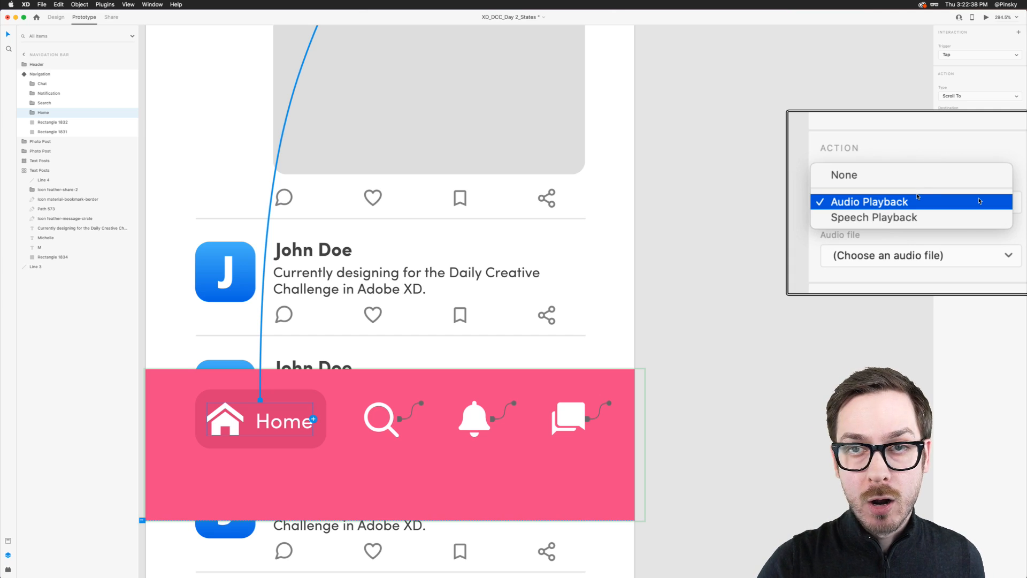
left_click(994, 202)
left_click(994, 225)
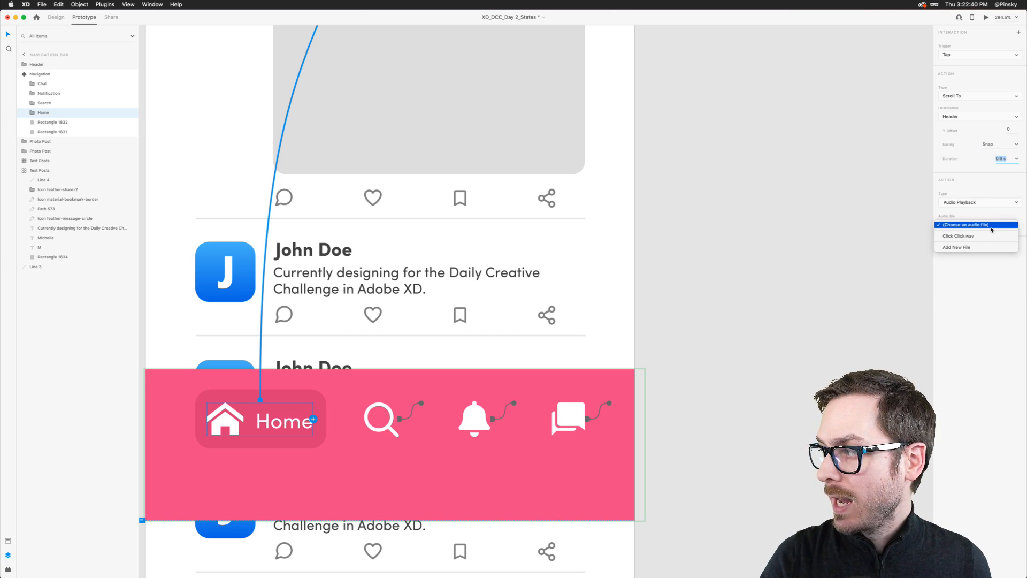
left_click(965, 248)
left_click(438, 53)
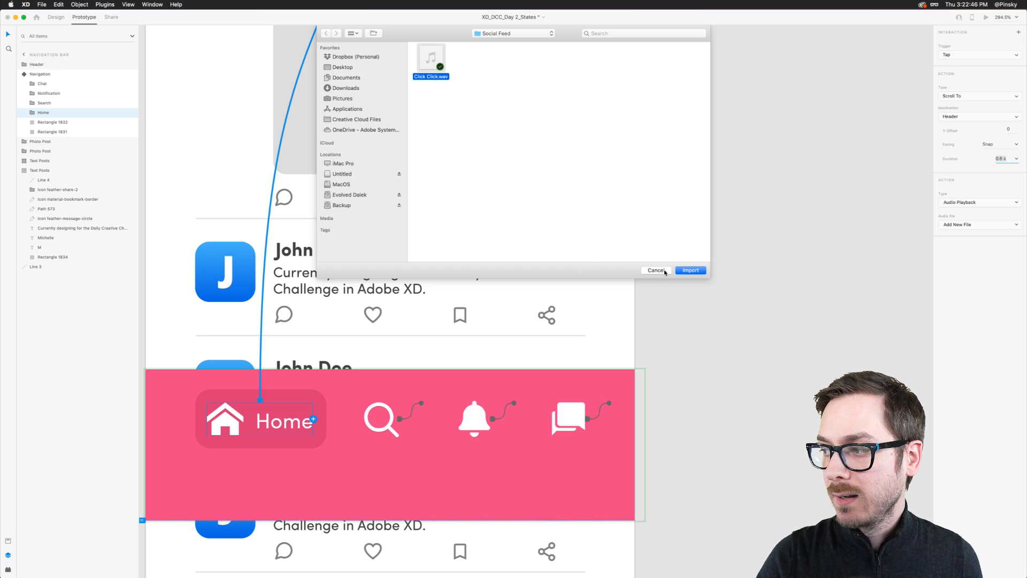
double_click(437, 53)
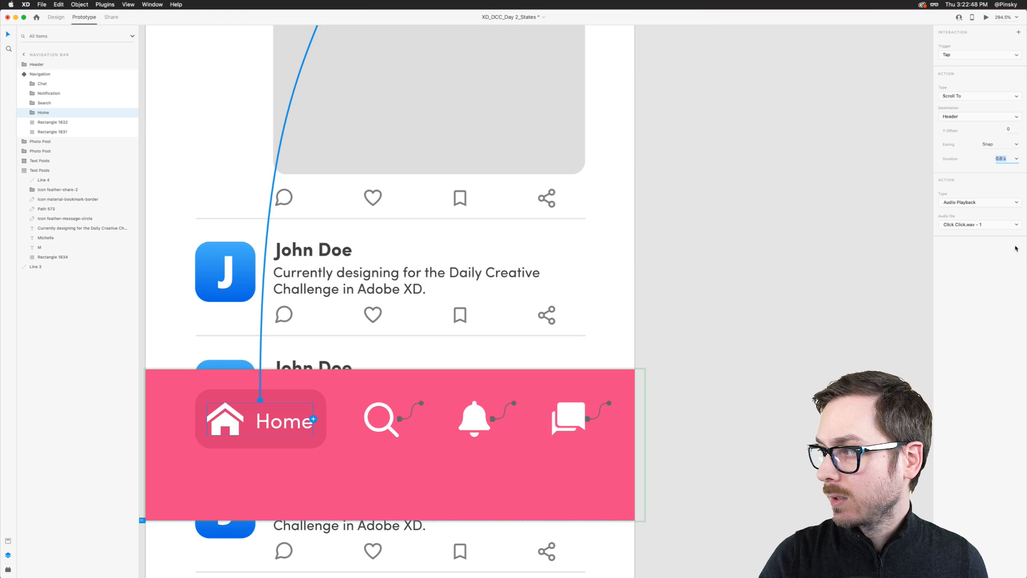
left_click(1003, 225)
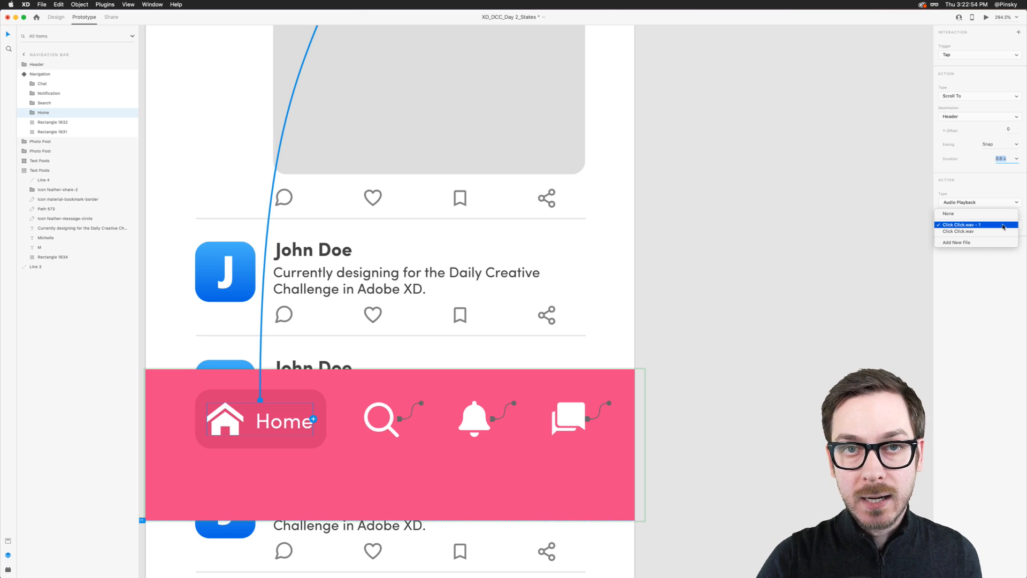
left_click(1003, 225)
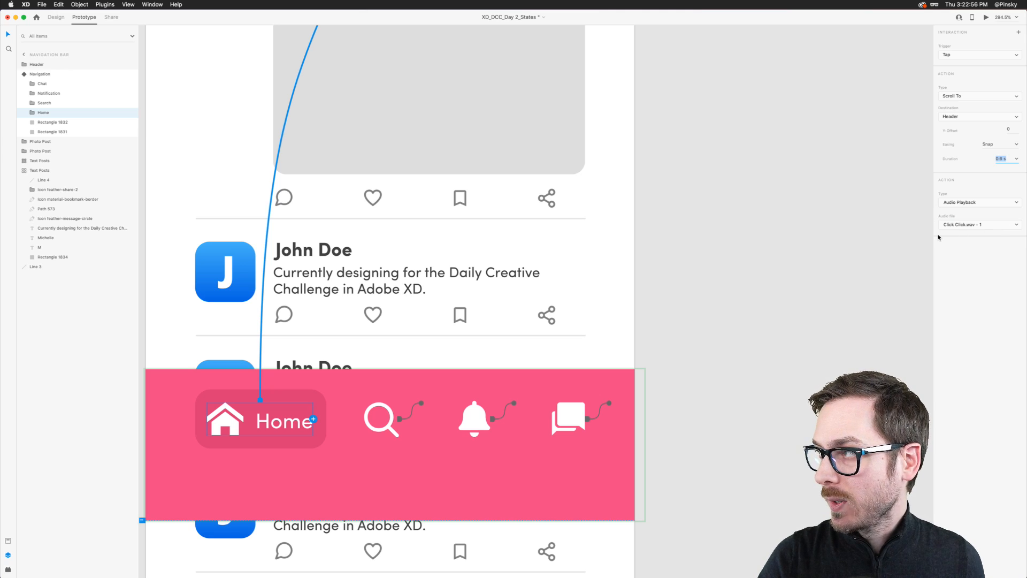
Preview the feed and test repeatedly whether the Home item scrolls back to the header with its click sound
left_click(987, 19)
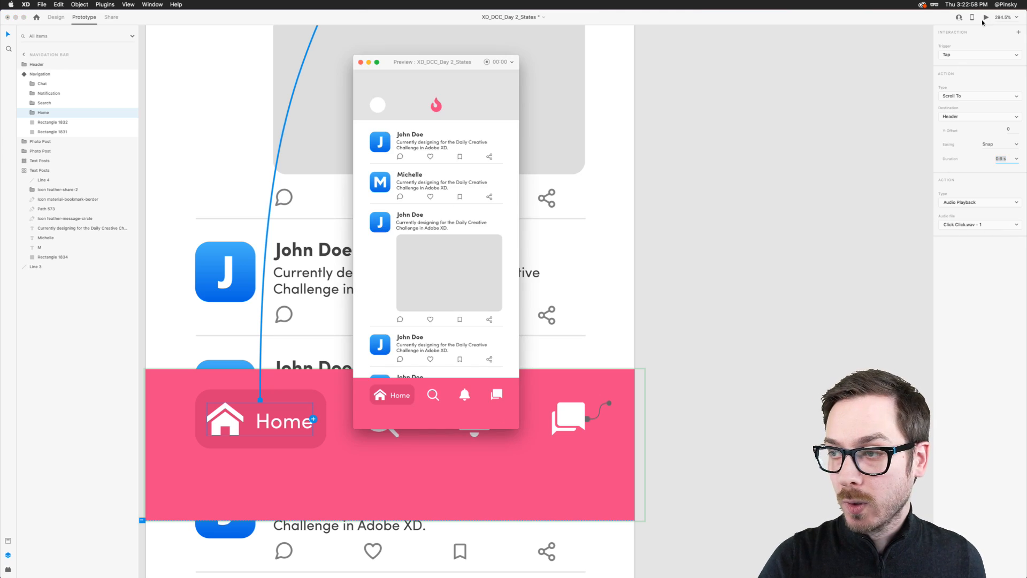
scroll(754, 161, "right", 10)
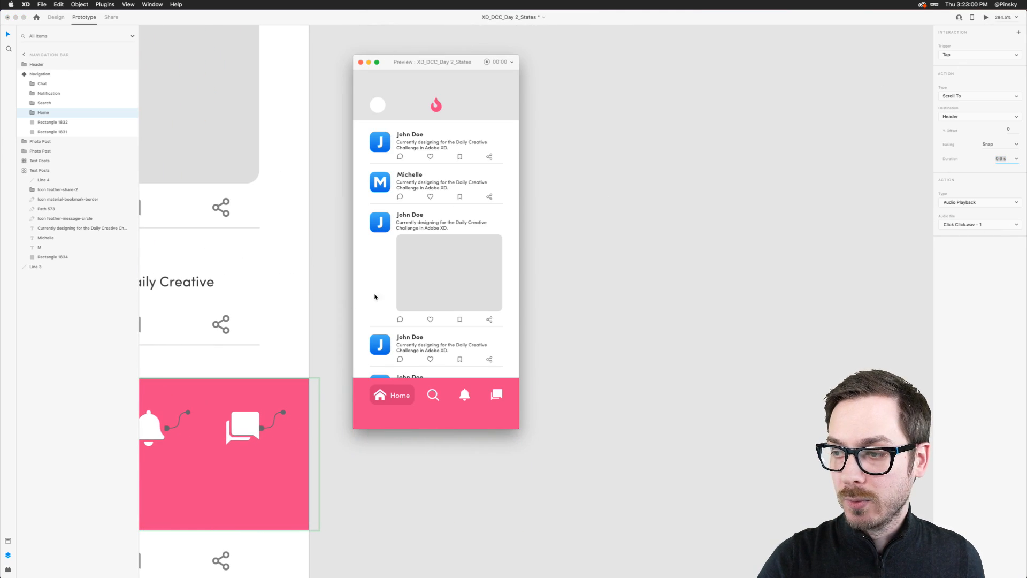
scroll(415, 284, "down", 5)
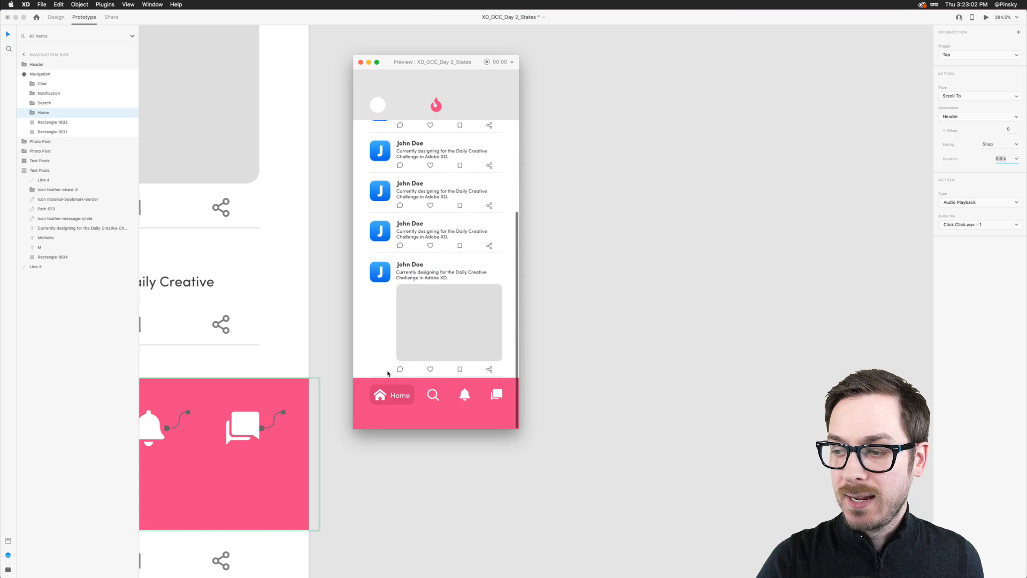
left_click(394, 397)
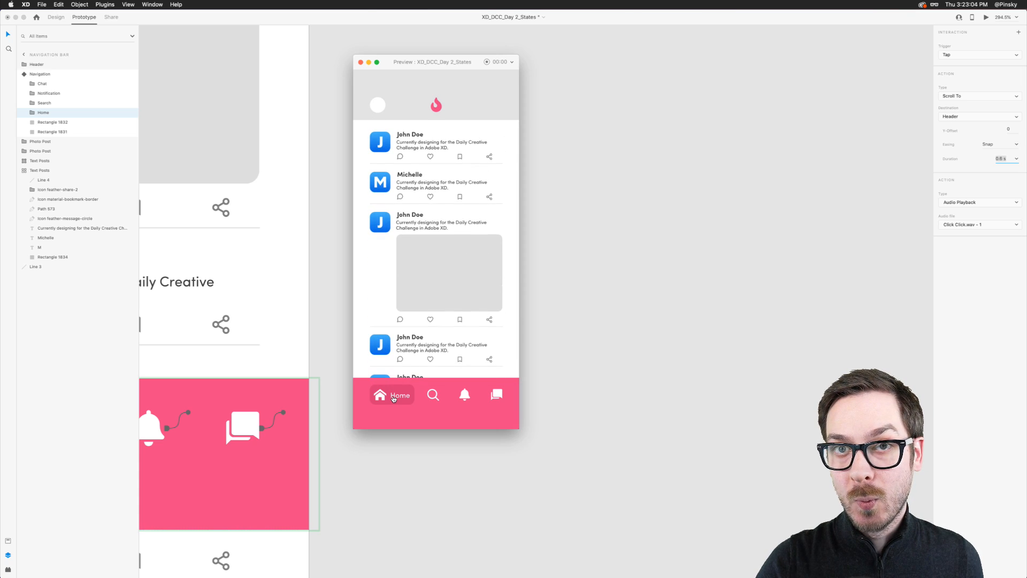
scroll(422, 298, "down", 5)
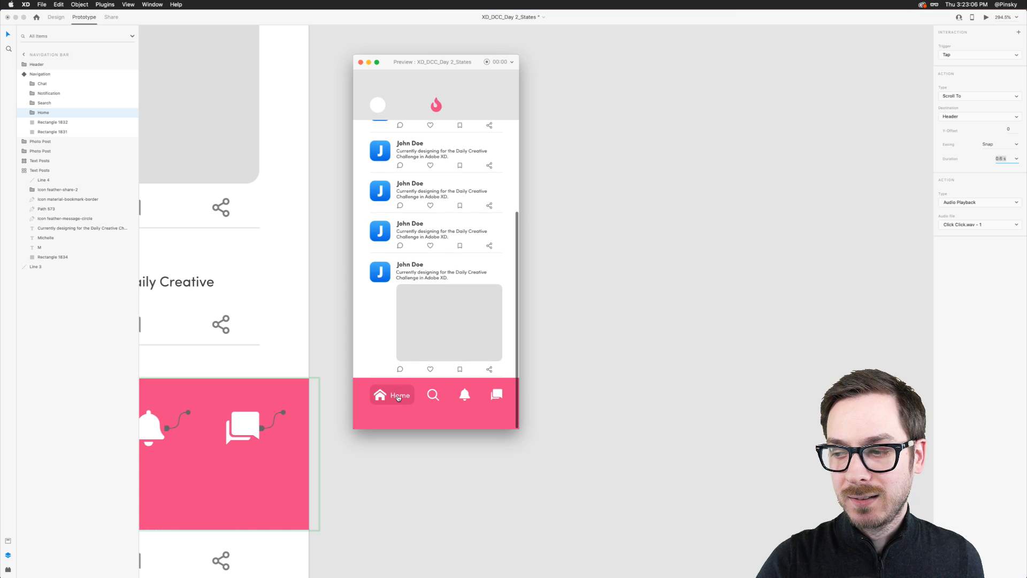
left_click(399, 395)
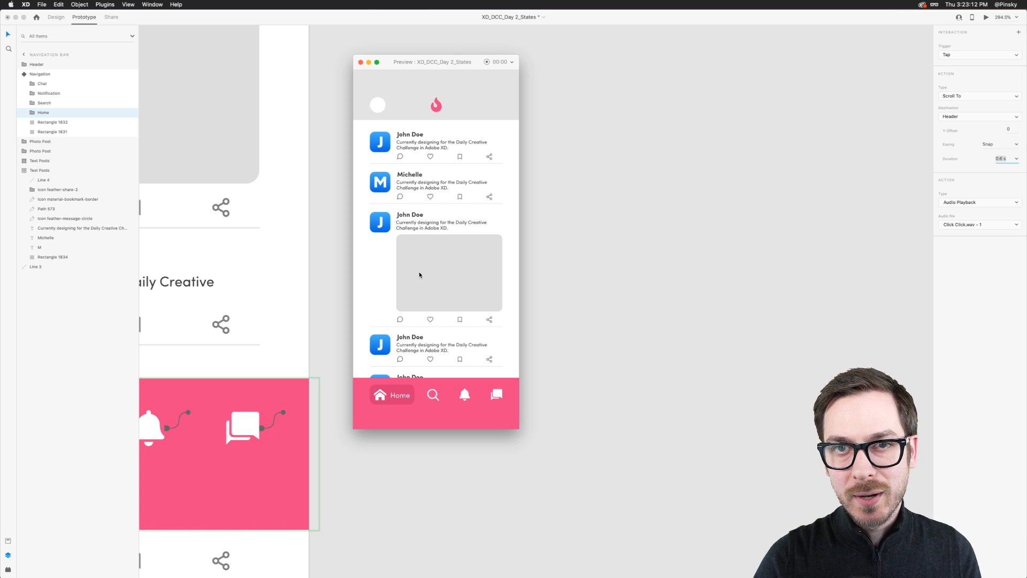
scroll(420, 275, "down", 5)
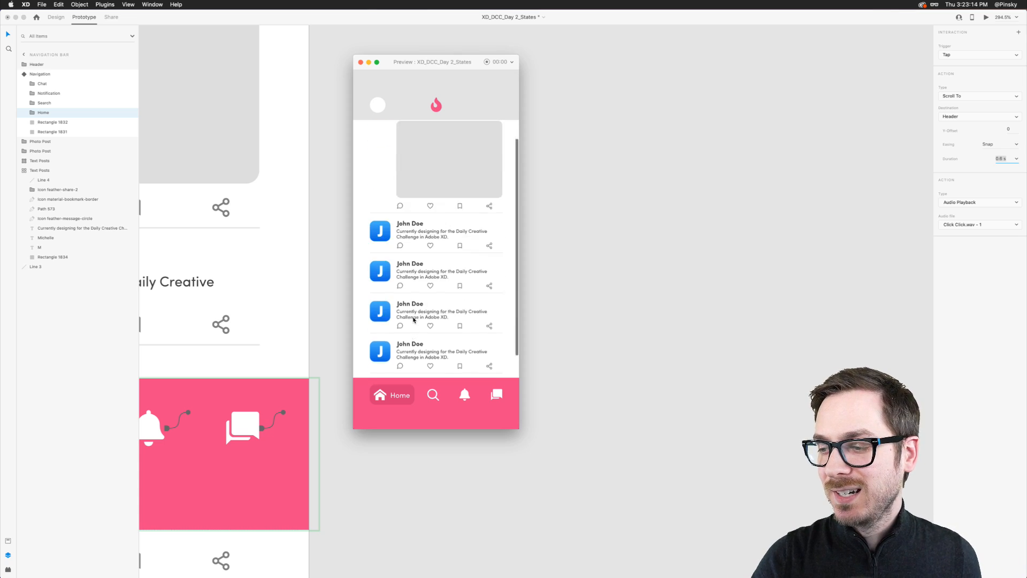
left_click(405, 398)
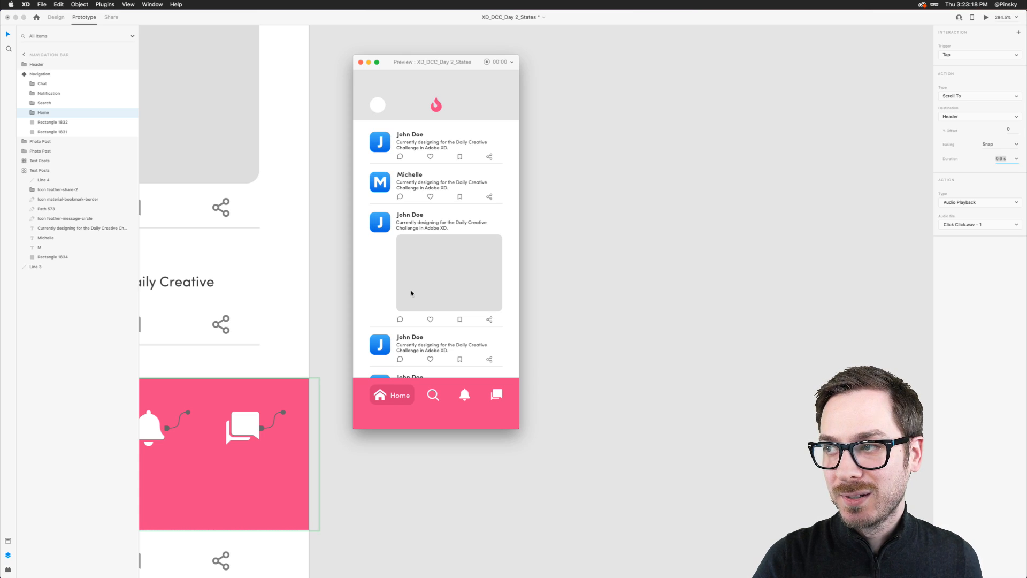
scroll(412, 278, "down", 5)
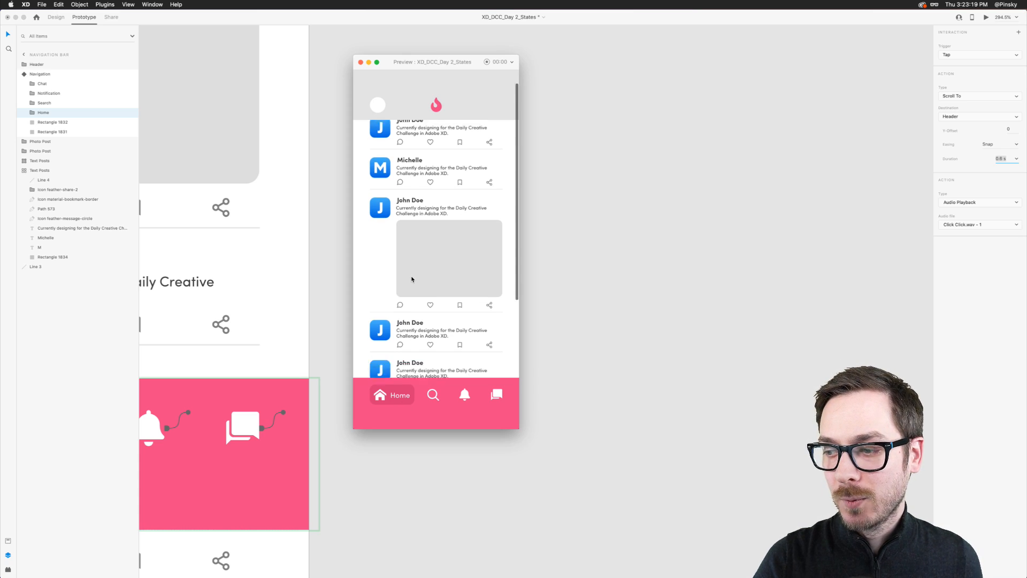
left_click(397, 398)
key("Escape")
Add a second action of type Audio Playback to the Search icon's interaction, using Click Click.wav as its audio file
scroll(365, 386, "left", 7)
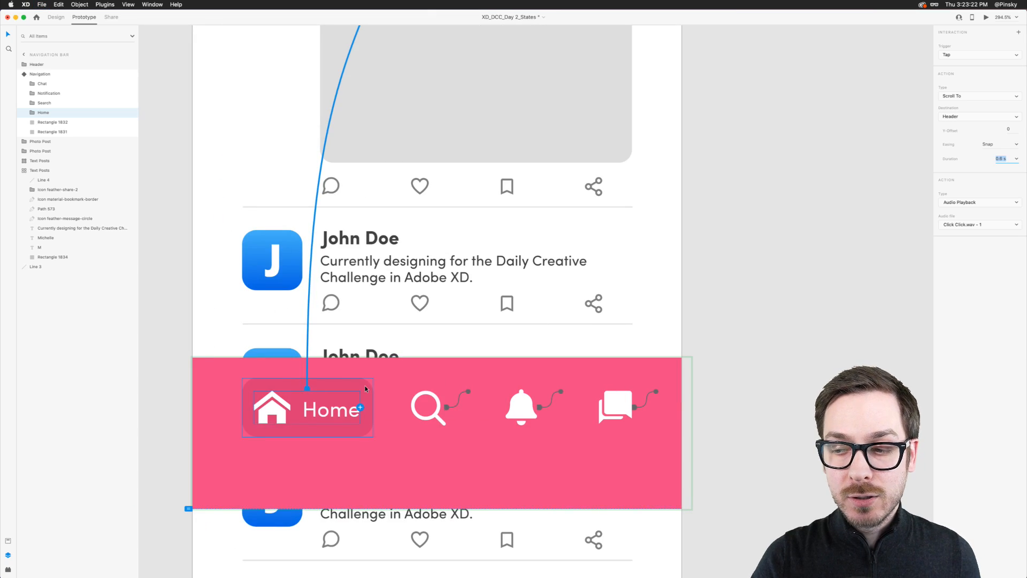
left_click(455, 392)
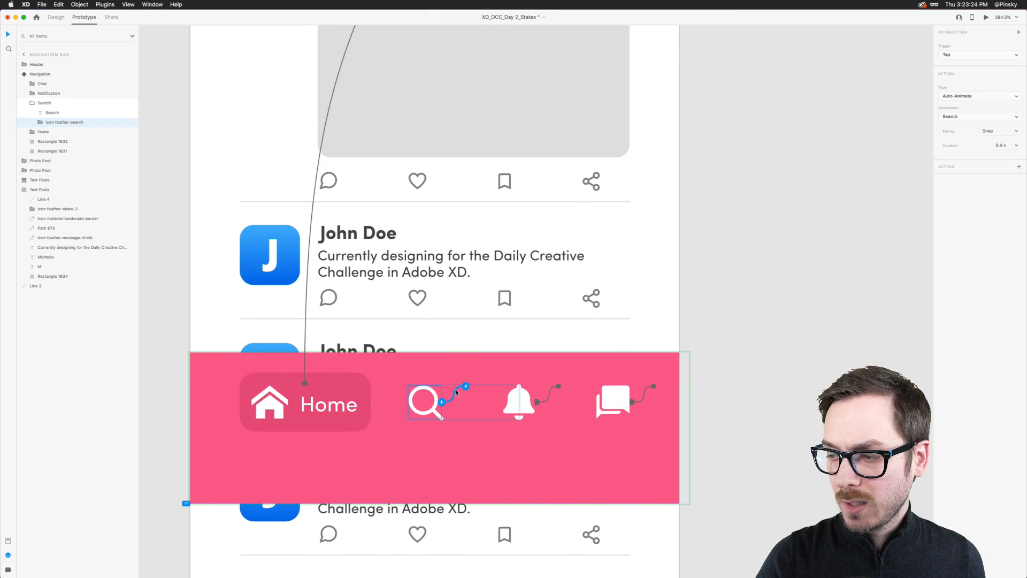
left_click(1019, 167)
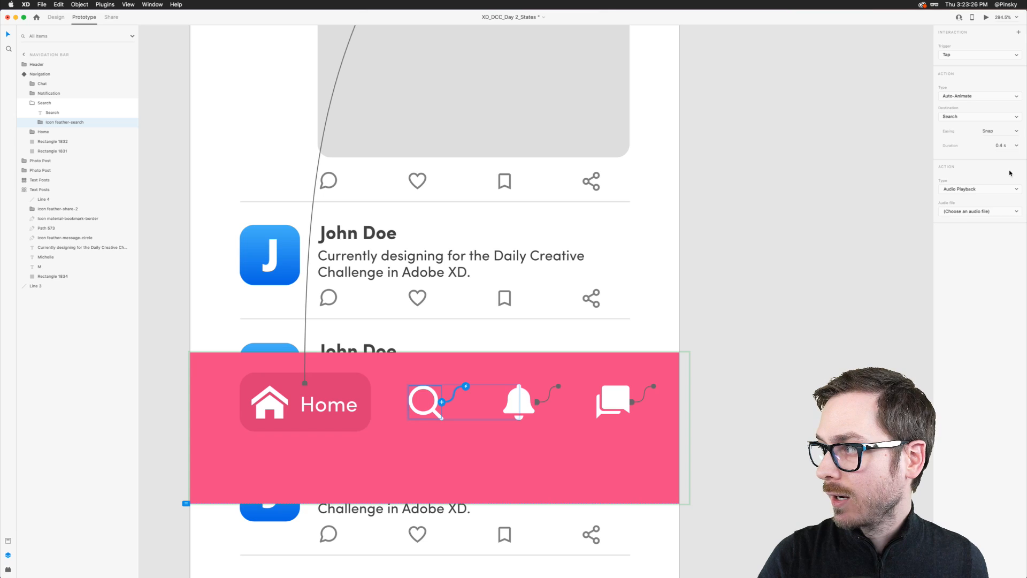
left_click(974, 213)
left_click(972, 222)
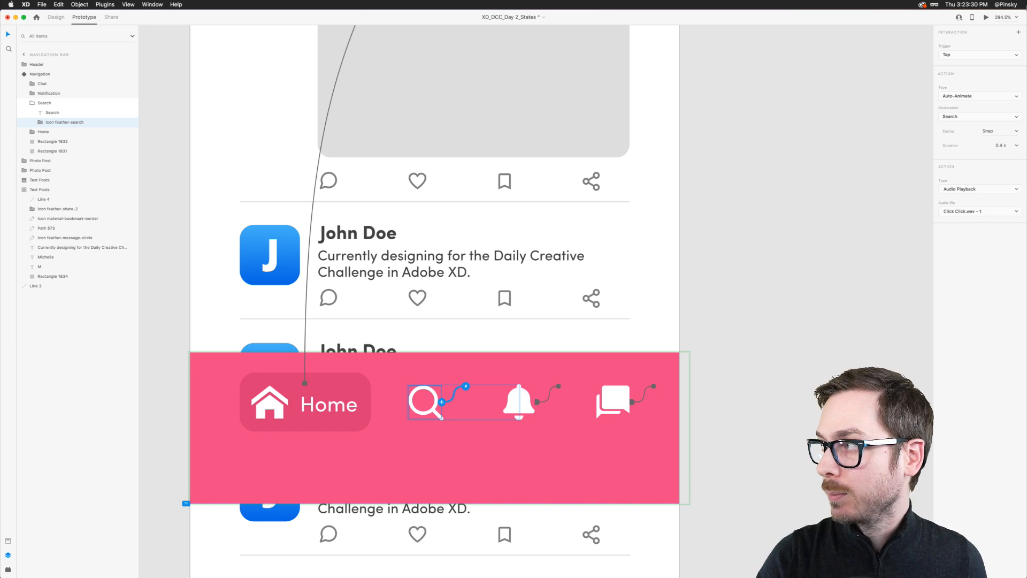
Preview the prototype and test the Search item's state change and click sound
left_click(985, 17)
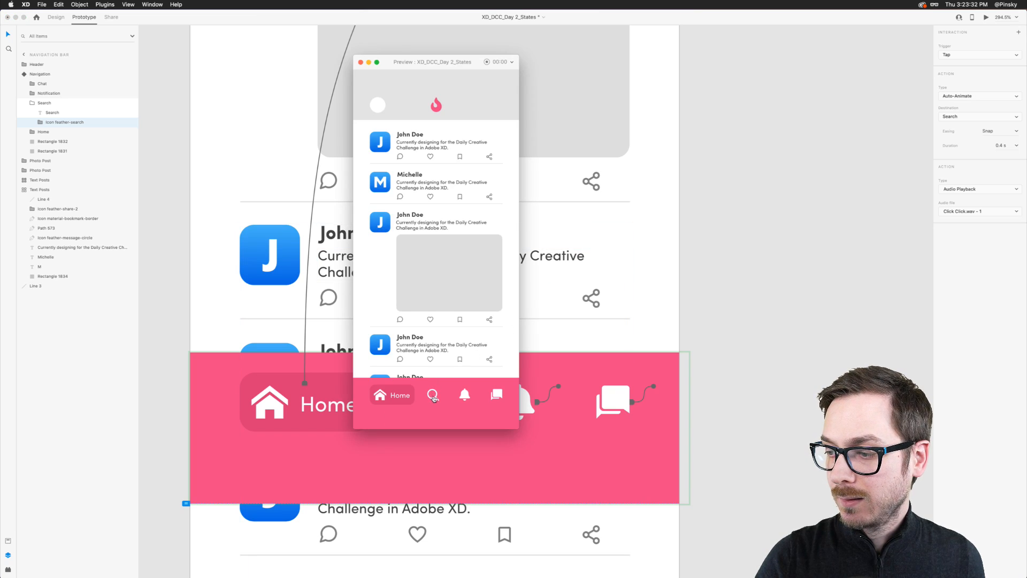
left_click(434, 397)
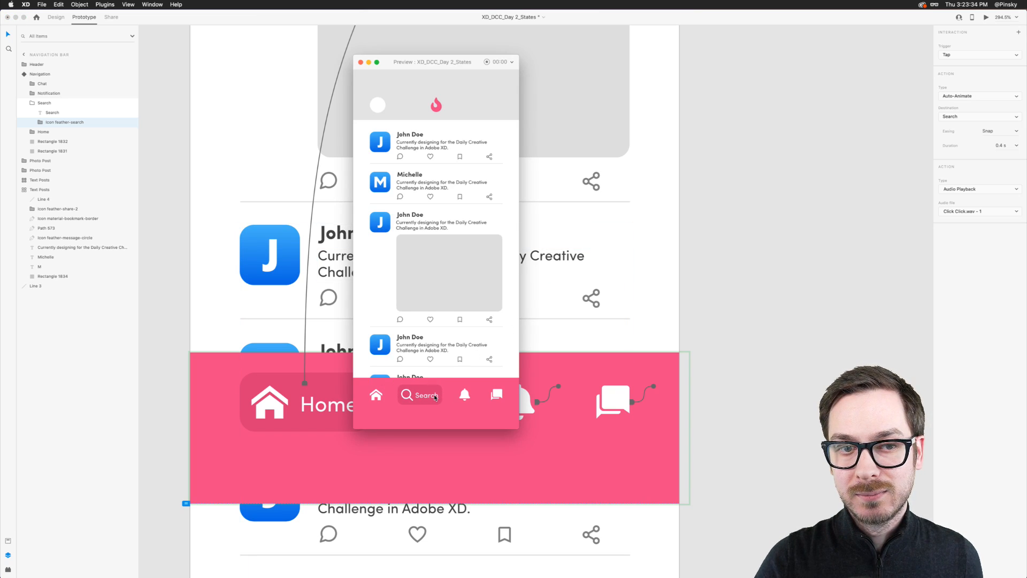
key("Escape")
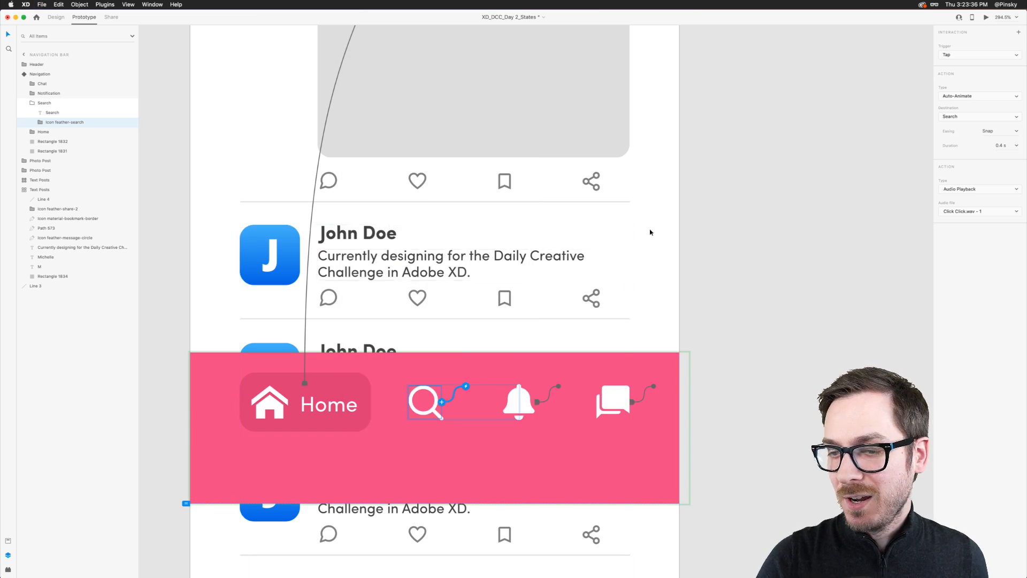
Return to Design mode and select the Text Posts repeat grid directly below the header on the Navigation Bar artboard
scroll(491, 235, "down", 5)
scroll(490, 236, "up", 2)
left_click(589, 185)
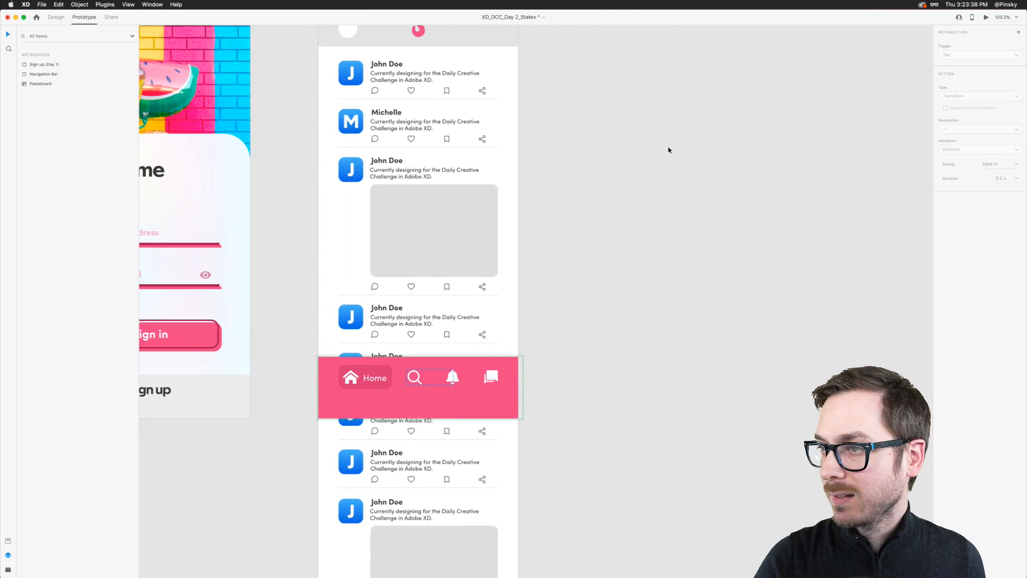
scroll(669, 148, "left", 5)
left_click(56, 18)
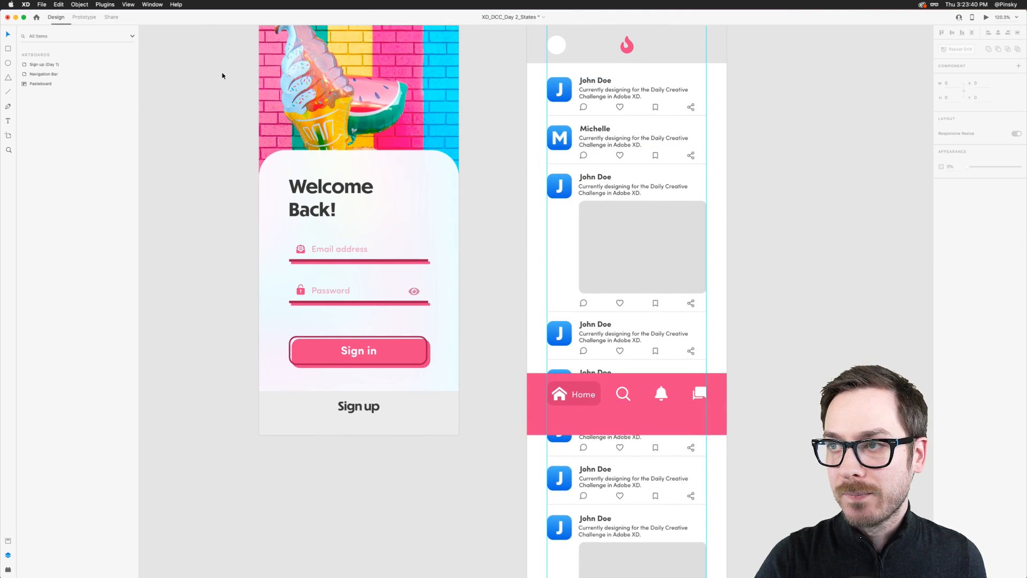
scroll(360, 231, "up", 3)
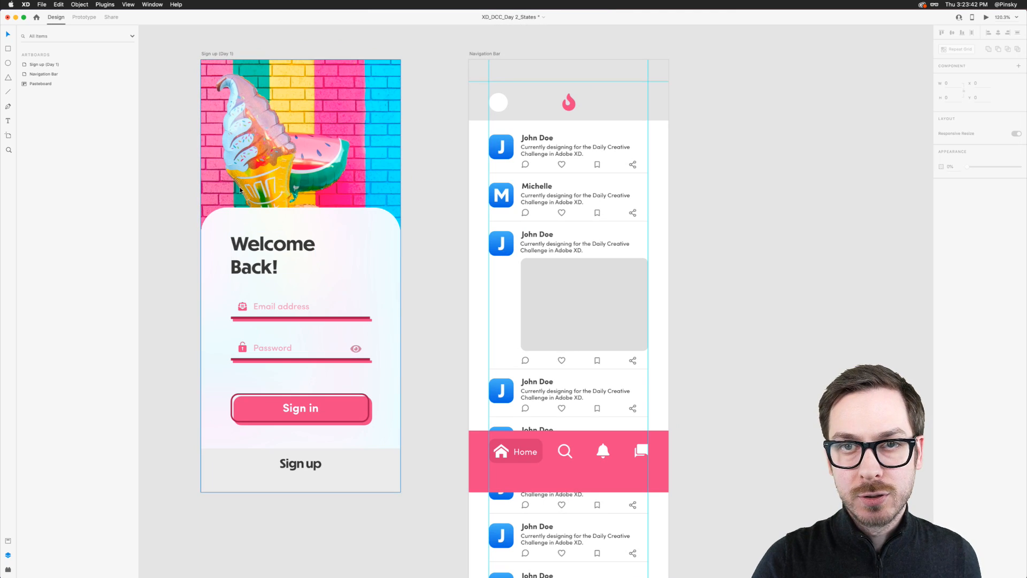
scroll(374, 171, "right", 5)
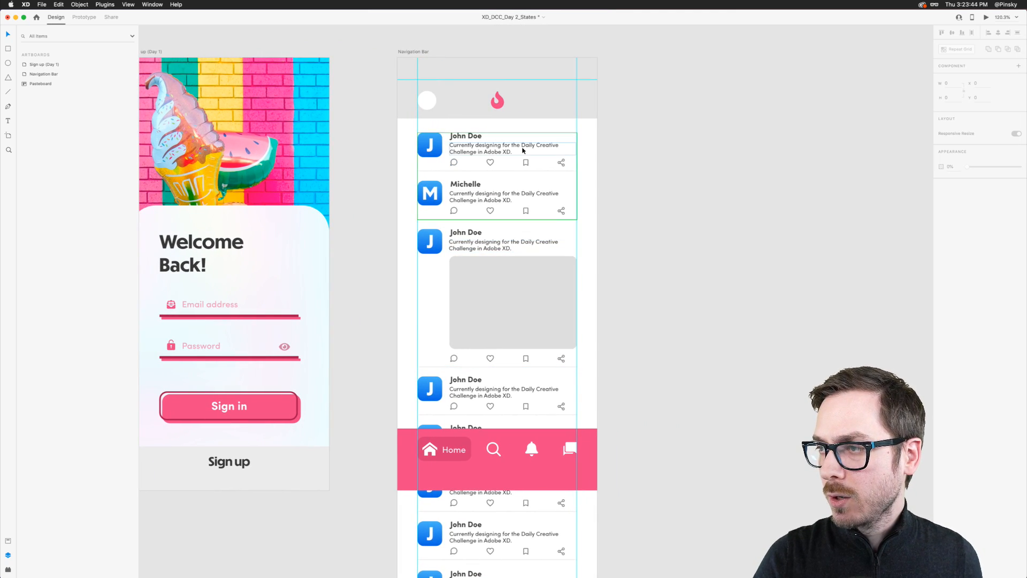
scroll(523, 150, "up", 5)
left_click(343, 130)
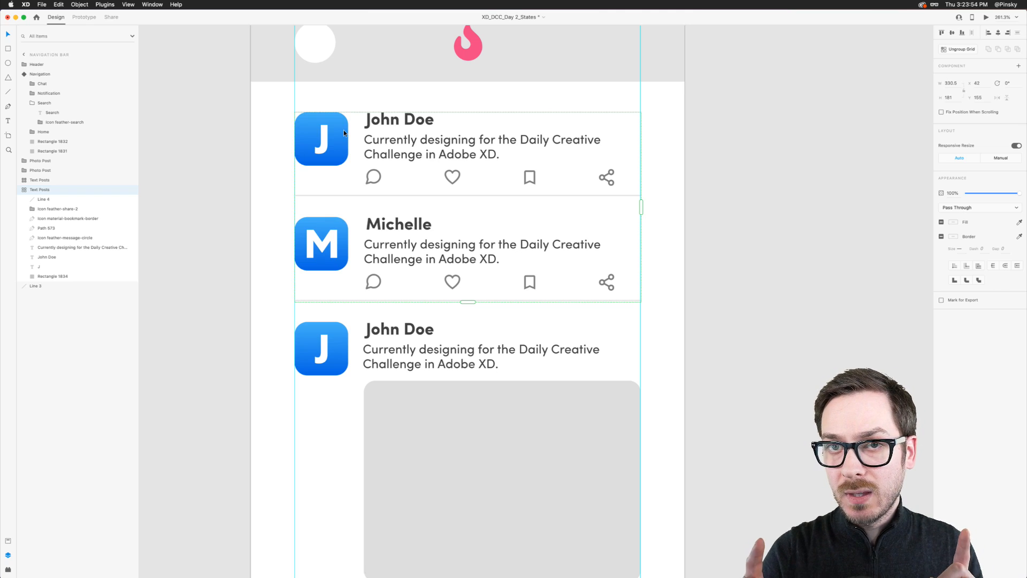
Switch to Behance in Safari, search People for the sound kit designer's name, and open the profile featuring Adobe XD work
key("super+Tab")
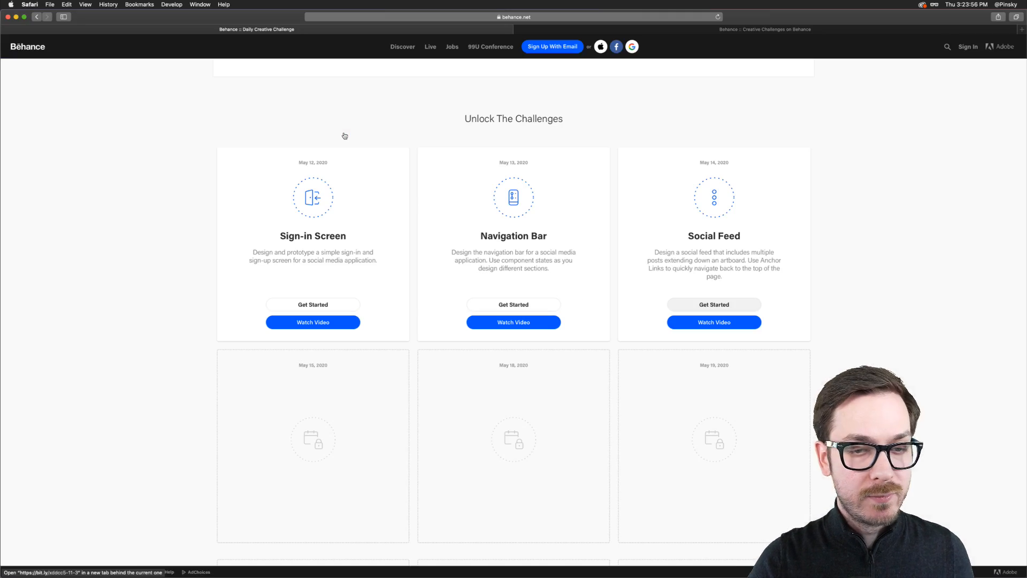
scroll(909, 96, "up", 5)
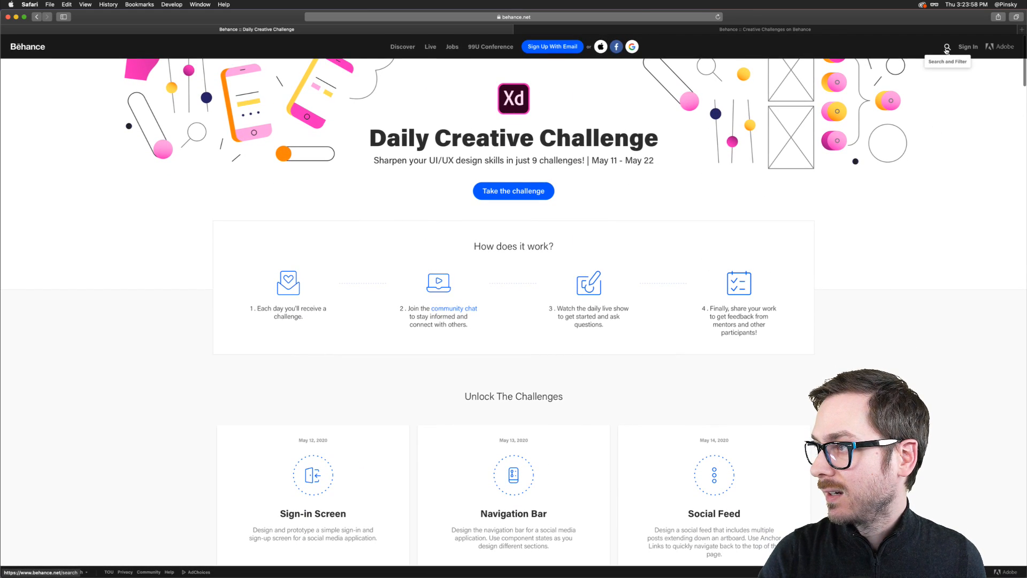
left_click(946, 48)
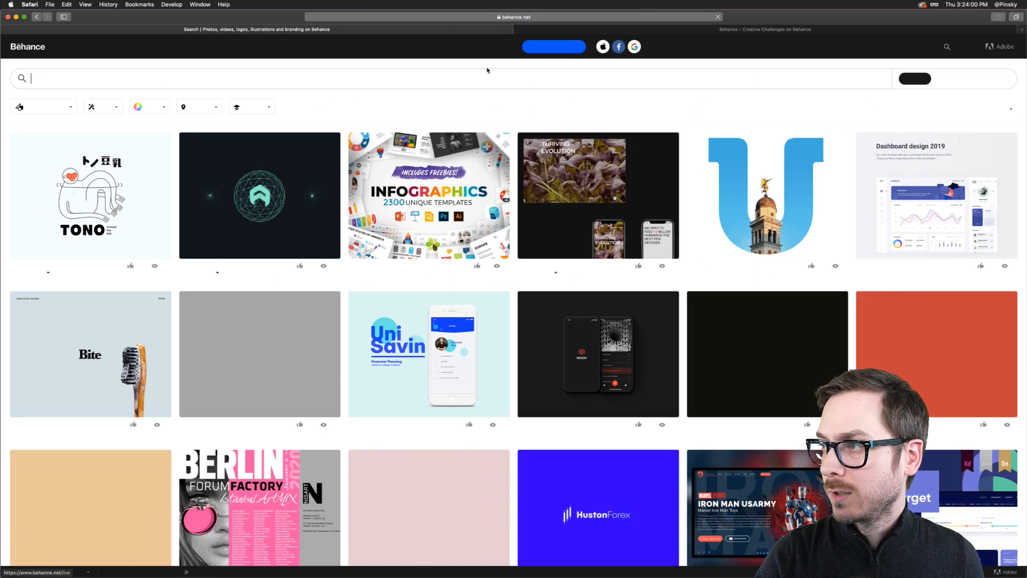
type("sam ands")
key("BackSpace")
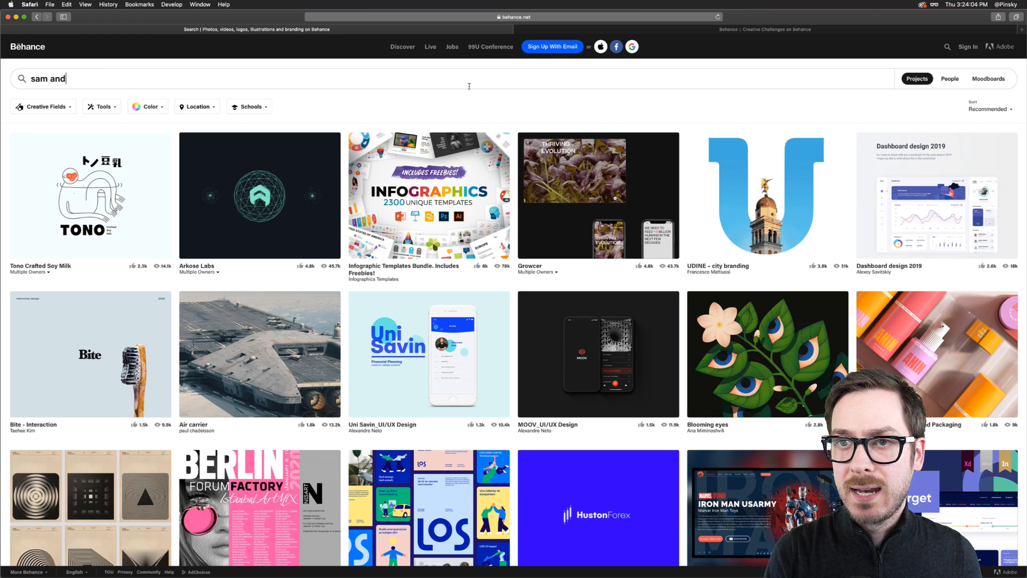
type("erson")
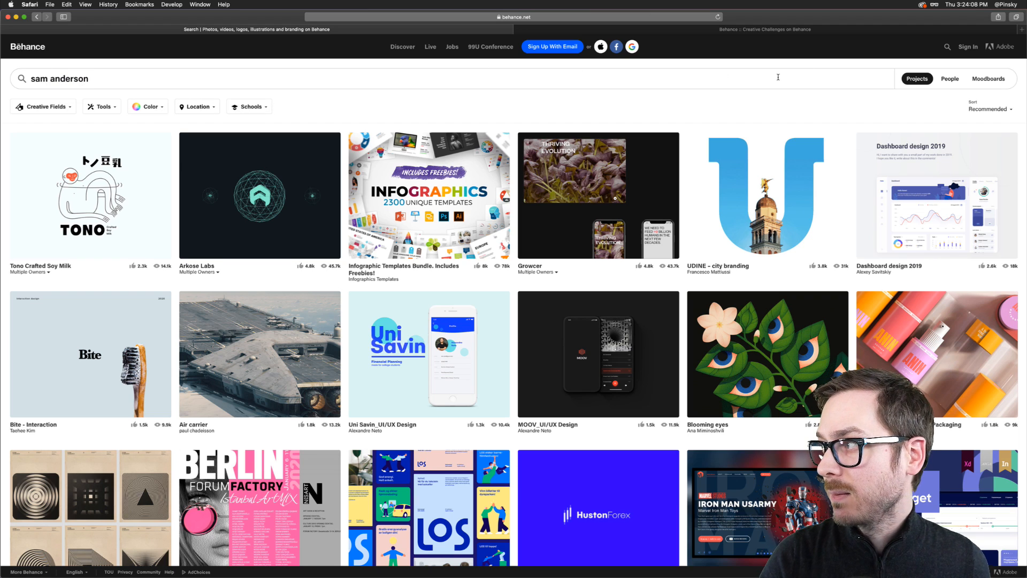
left_click(957, 82)
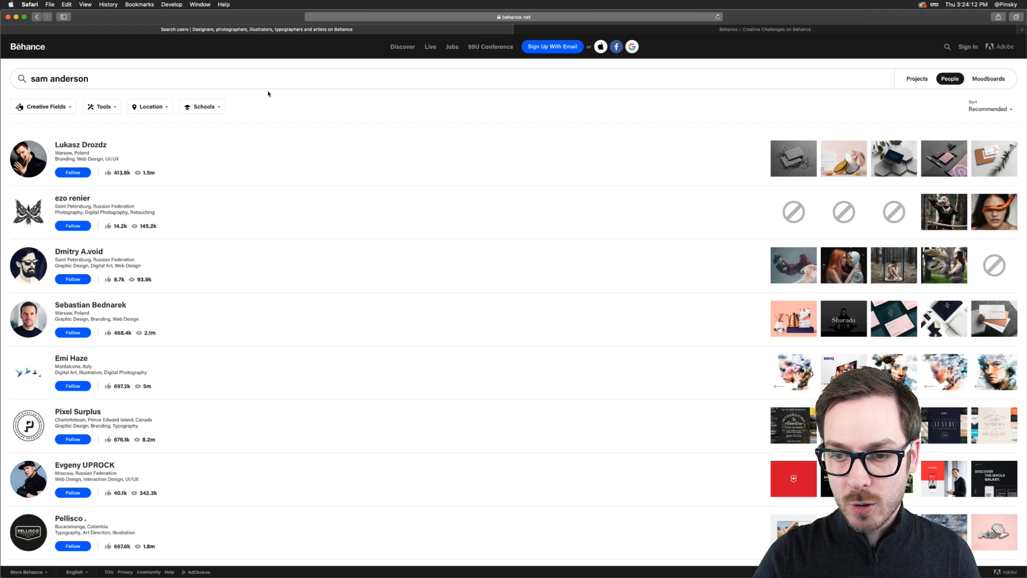
key("Return")
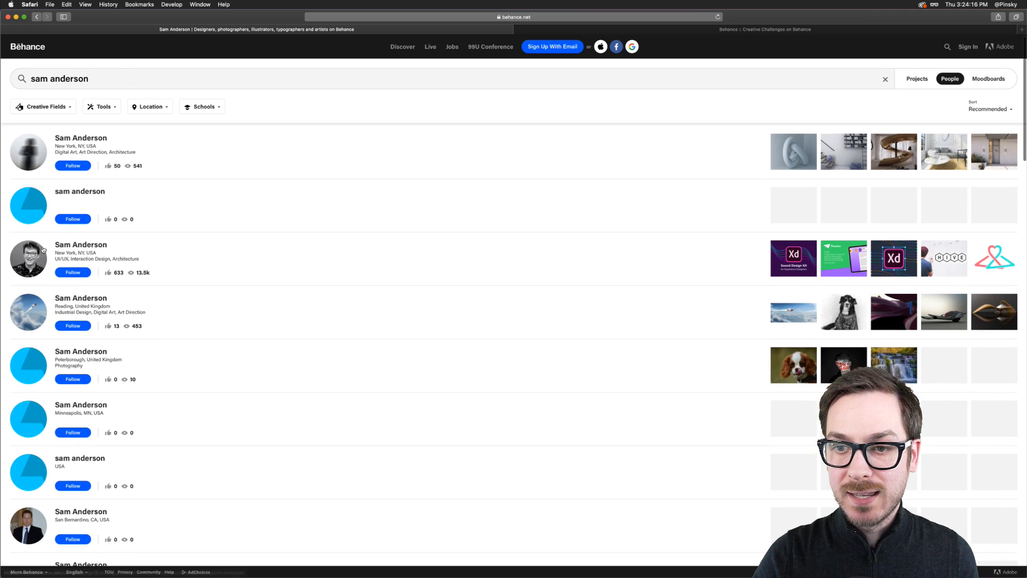
left_click(31, 255)
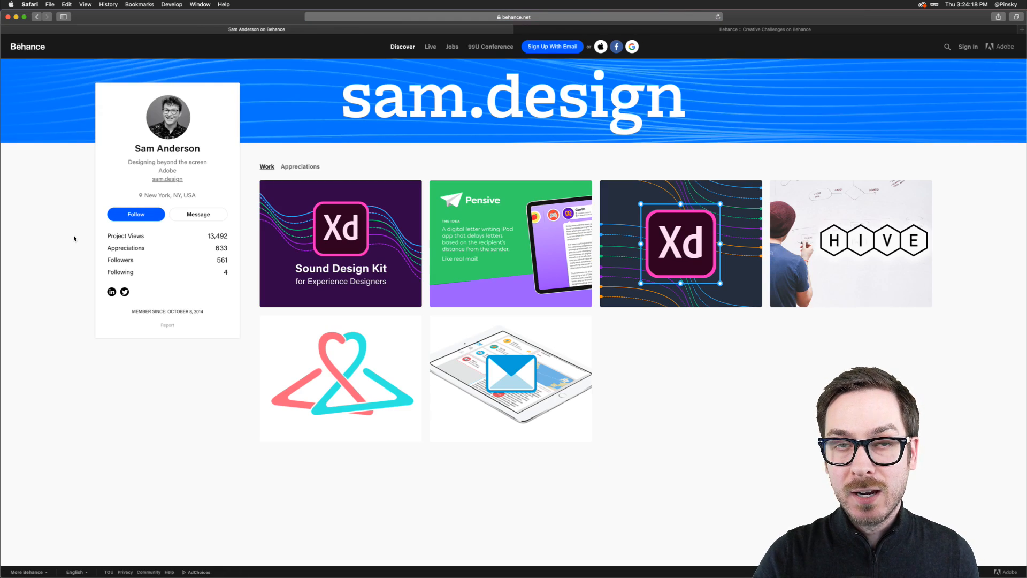
Open the Adobe XD Sound Design Kit project from the designer's profile and select its page address
left_click(348, 239)
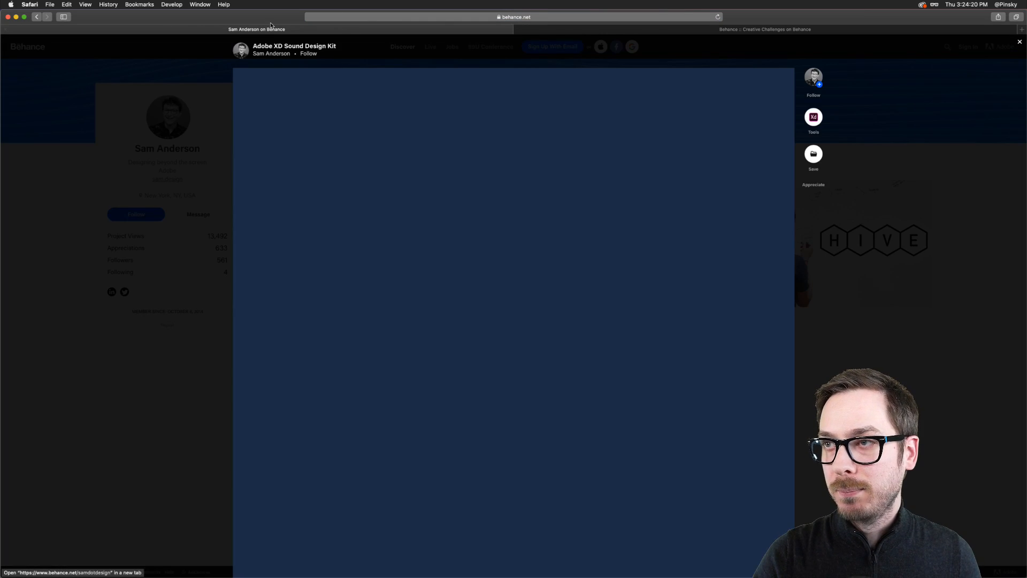
left_click(444, 17)
key("super+Tab")
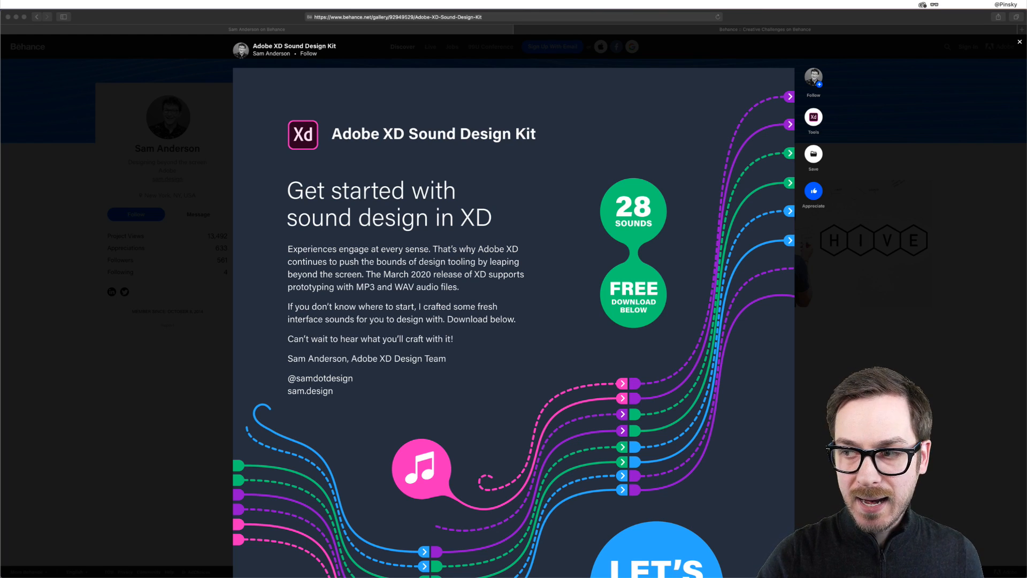
key("super+Tab")
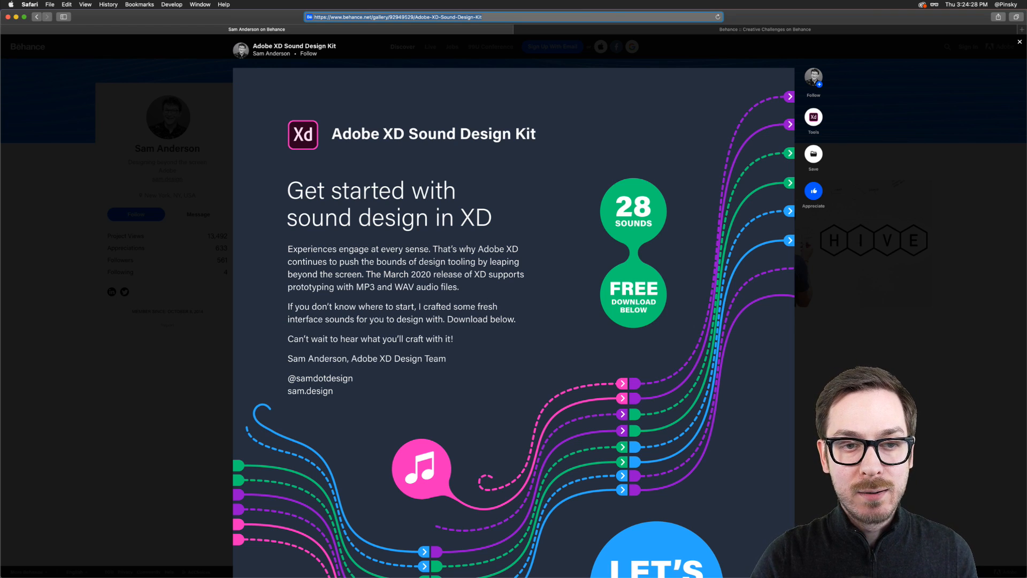
key("super+Tab")
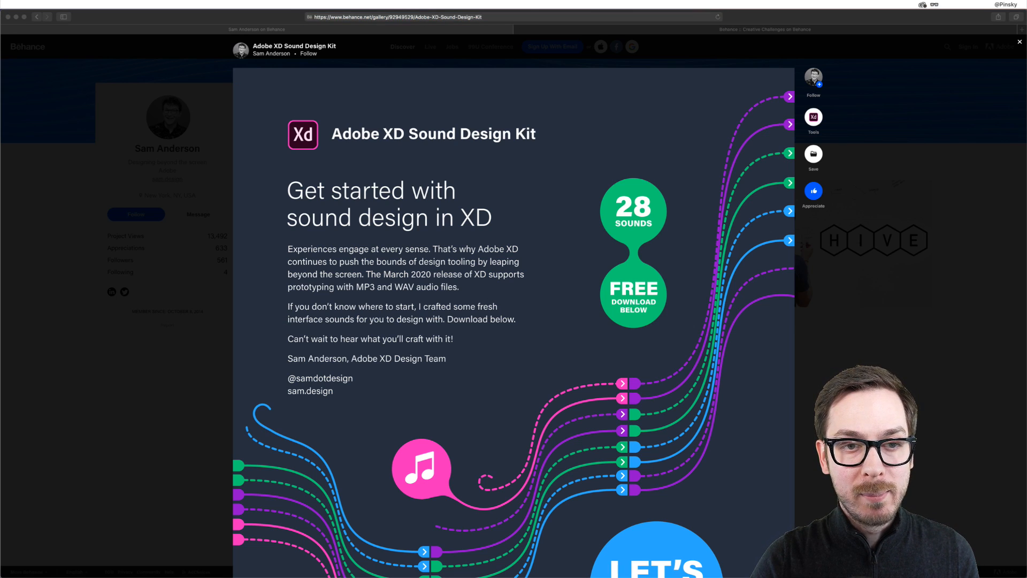
key("super+Tab")
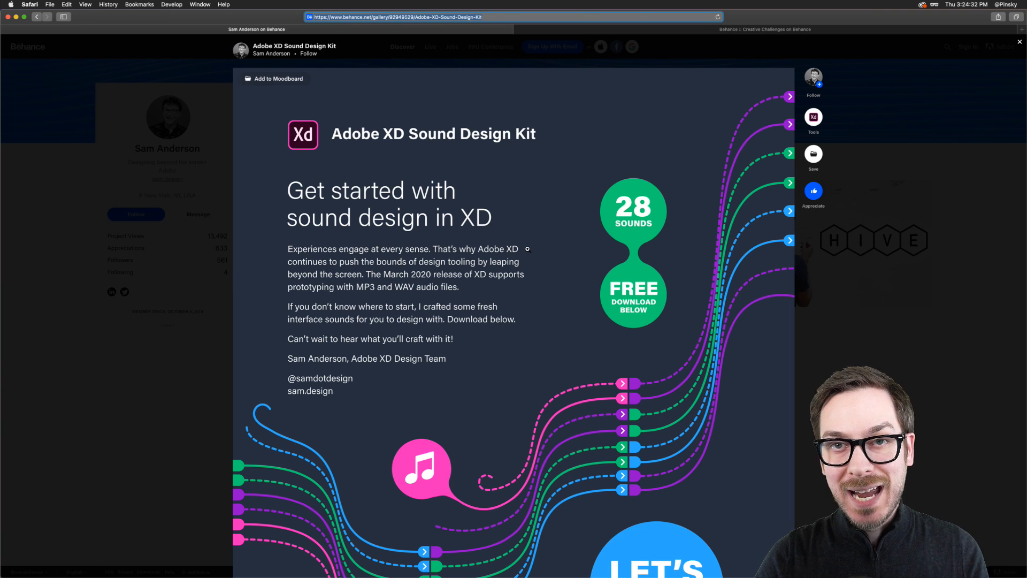
Review the sound kit page's audio playback instructions, download link and sound preview, and return to the start of the page
scroll(501, 248, "down", 15)
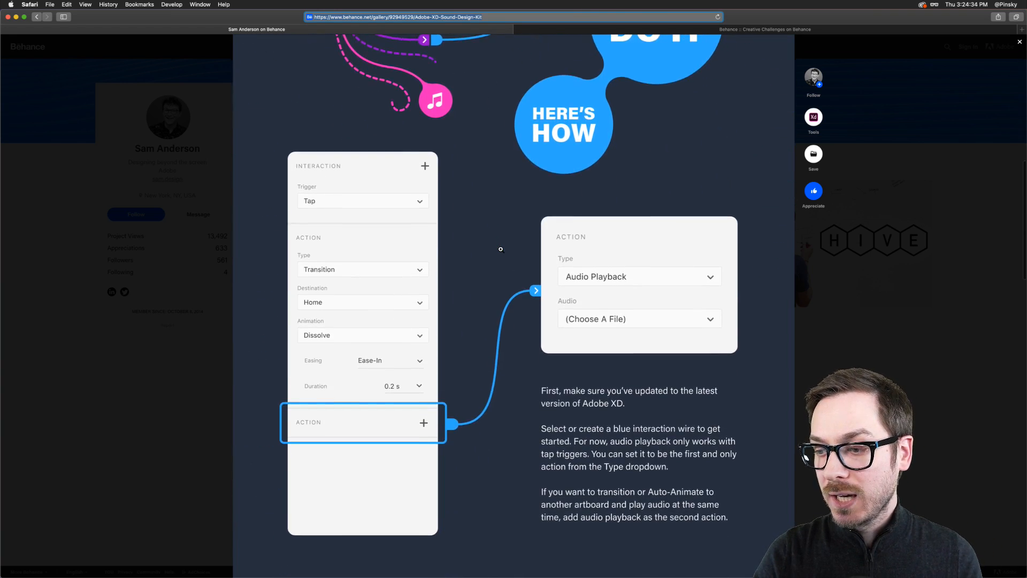
scroll(501, 249, "down", 2)
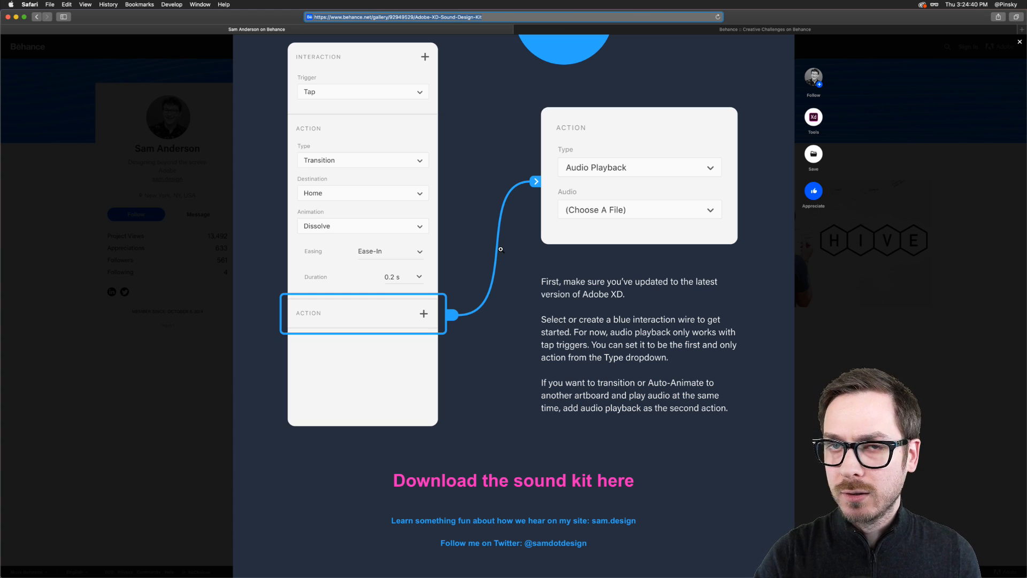
scroll(501, 249, "down", 8)
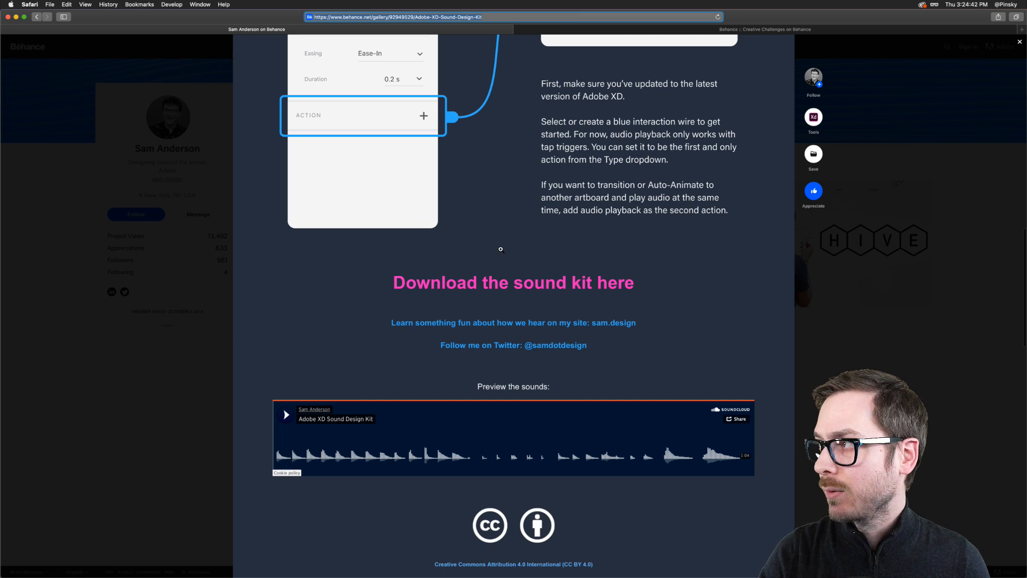
scroll(493, 299, "up", 20)
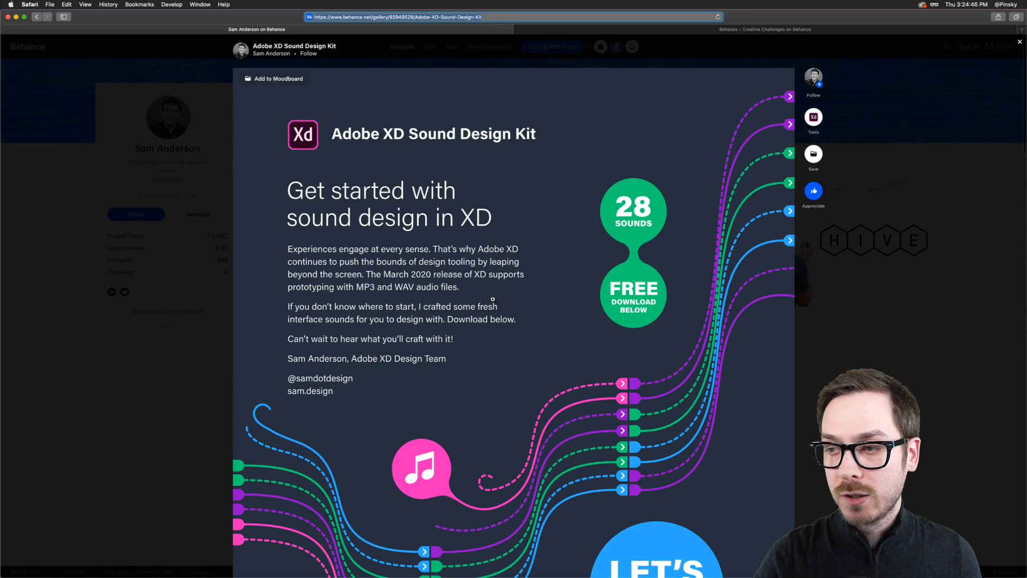
Switch to Adobe XD and select the Photo Post group below the Michelle post on the Navigation Bar artboard
key("super+Tab")
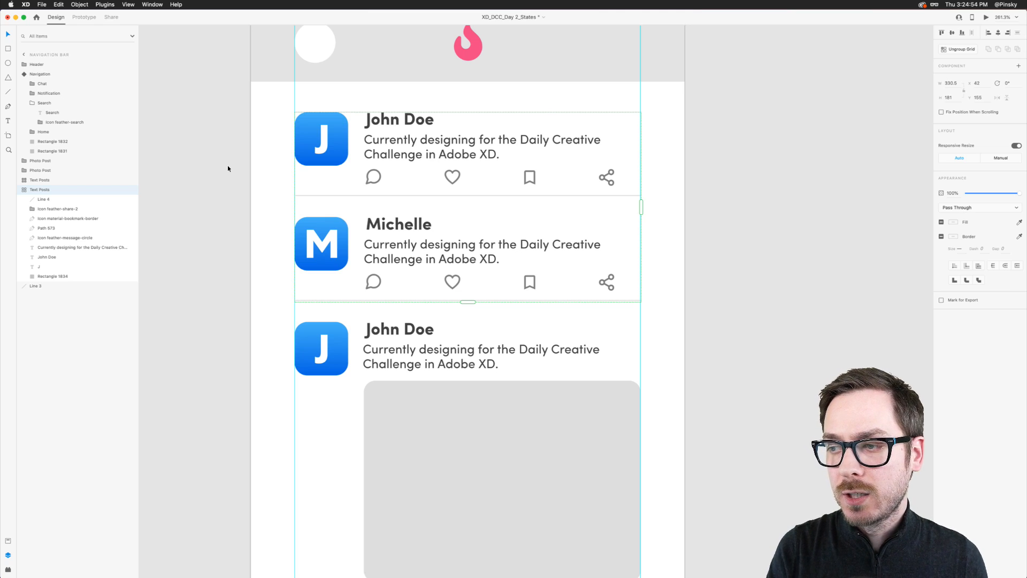
scroll(227, 166, "down", 5)
scroll(228, 166, "left", 4)
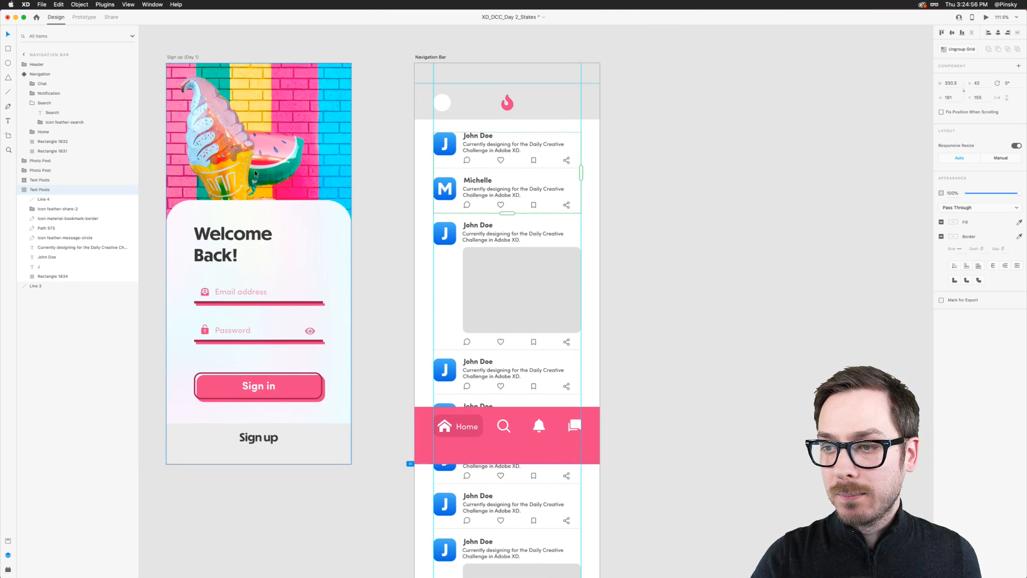
scroll(417, 236, "right", 3)
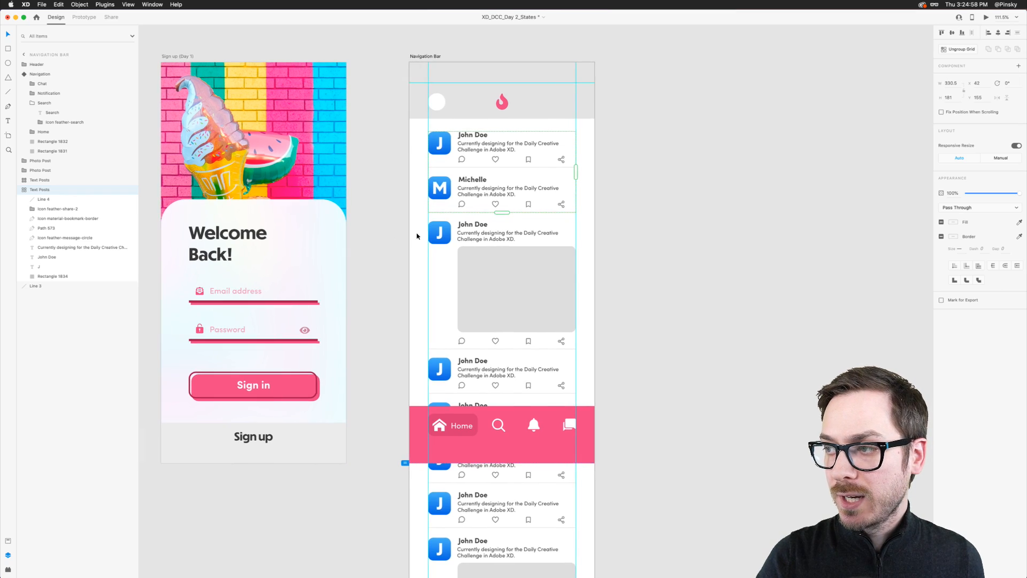
left_click(556, 187)
left_click(474, 338)
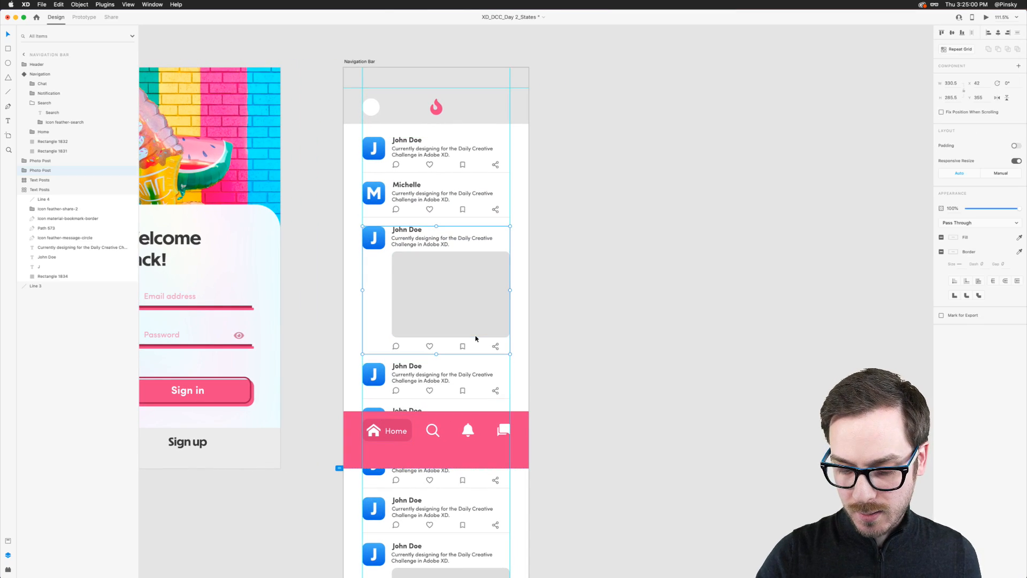
Preview the prototype, move down the feed, and test the Home item's scroll-to-top interaction
key("super+Return")
scroll(406, 253, "down", 5)
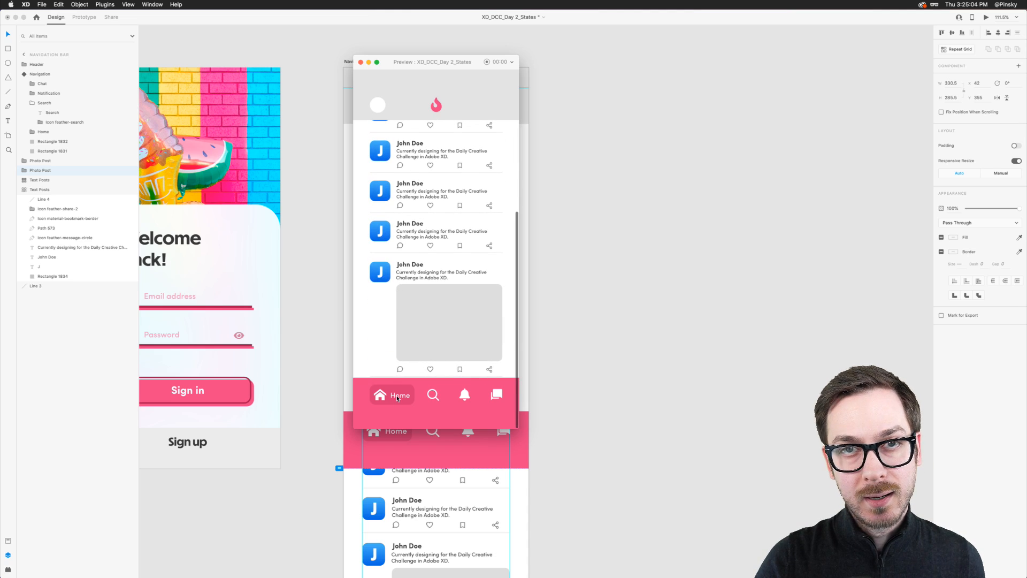
left_click(397, 397)
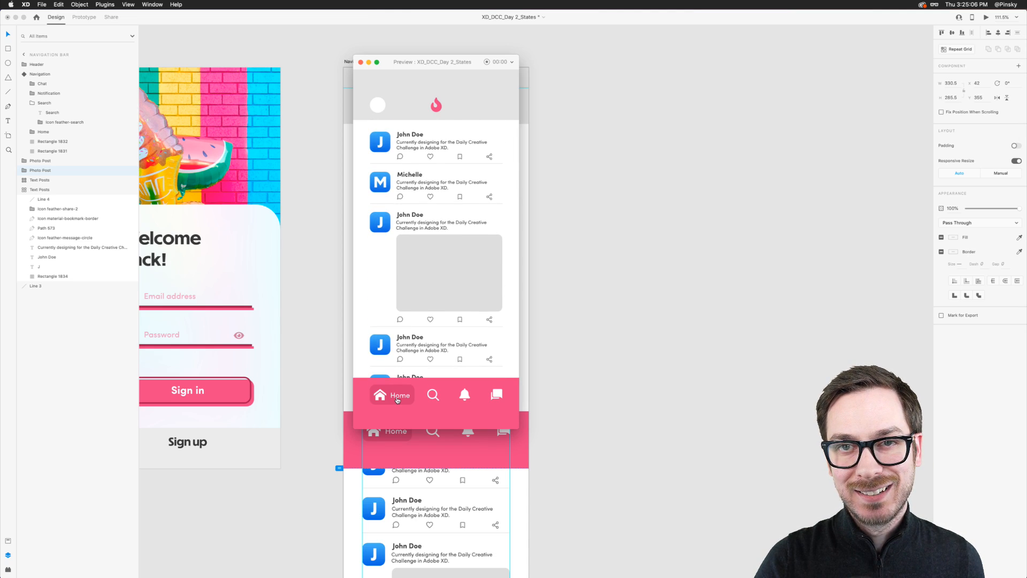